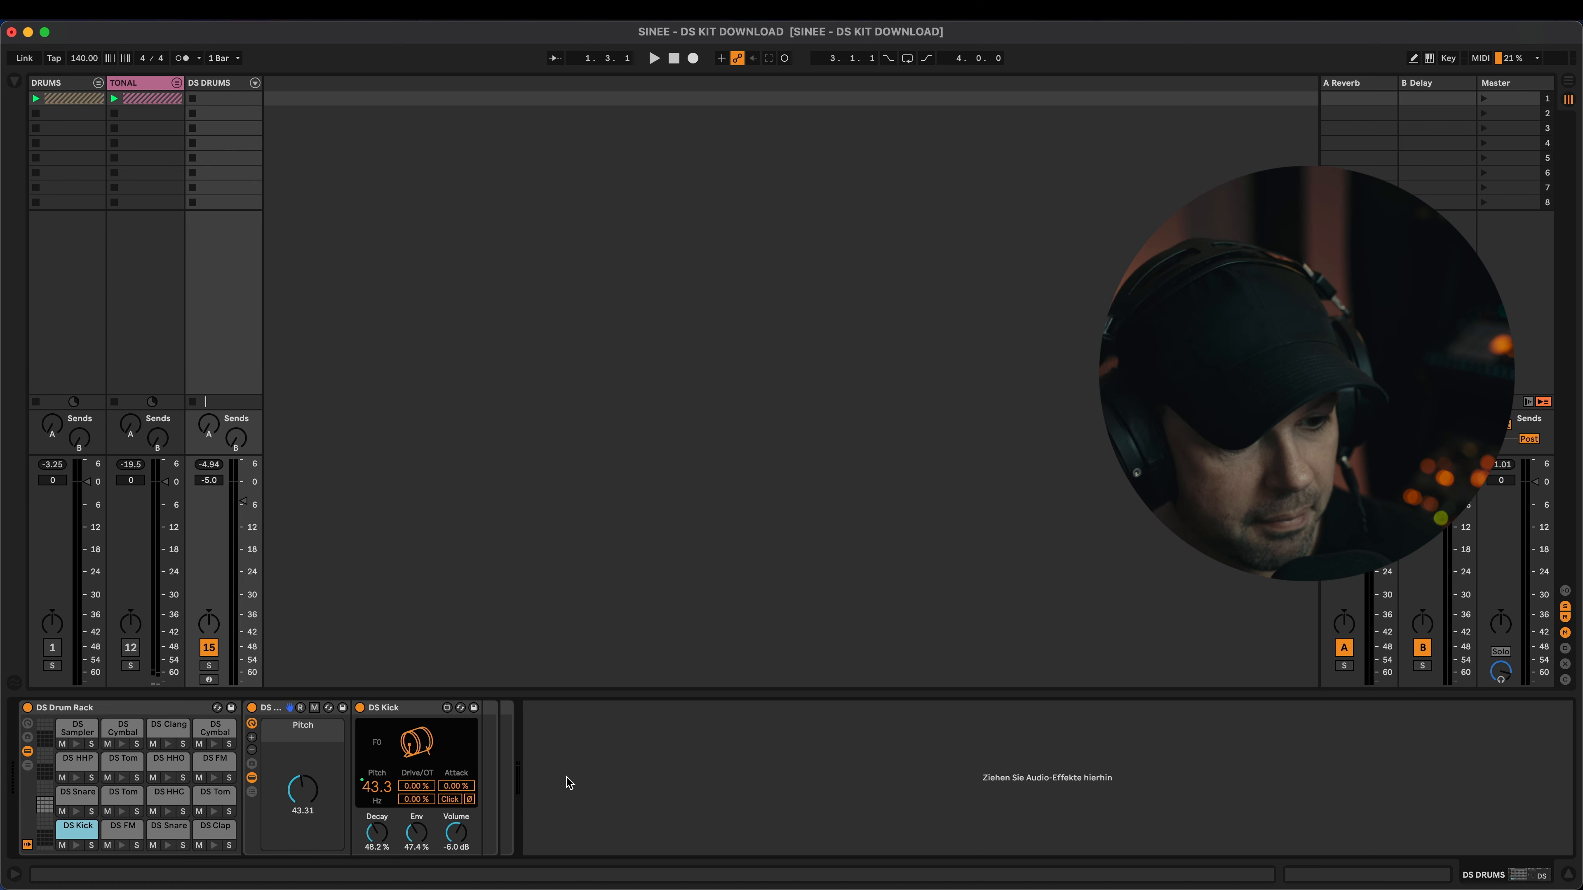
Step: Audition the DS Kick pad and set its Drive to 21.3 %, Decay to 56.4 % and Env to 60.0 %
left_click(76, 846)
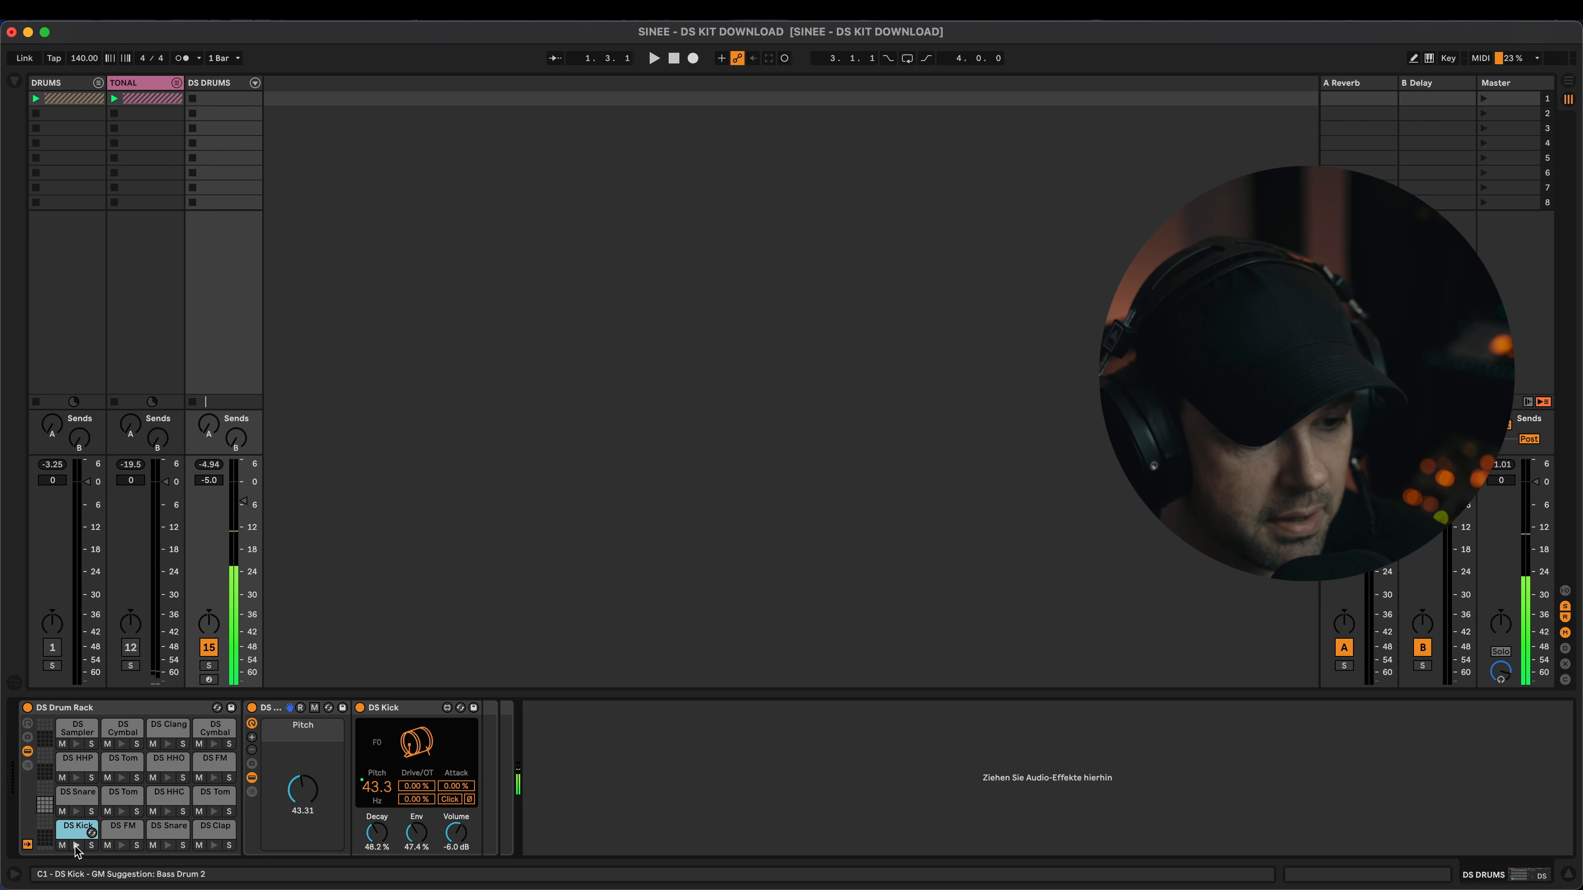
left_click_drag(377, 832, 417, 766)
left_click_drag(416, 838, 416, 820)
left_click(76, 845)
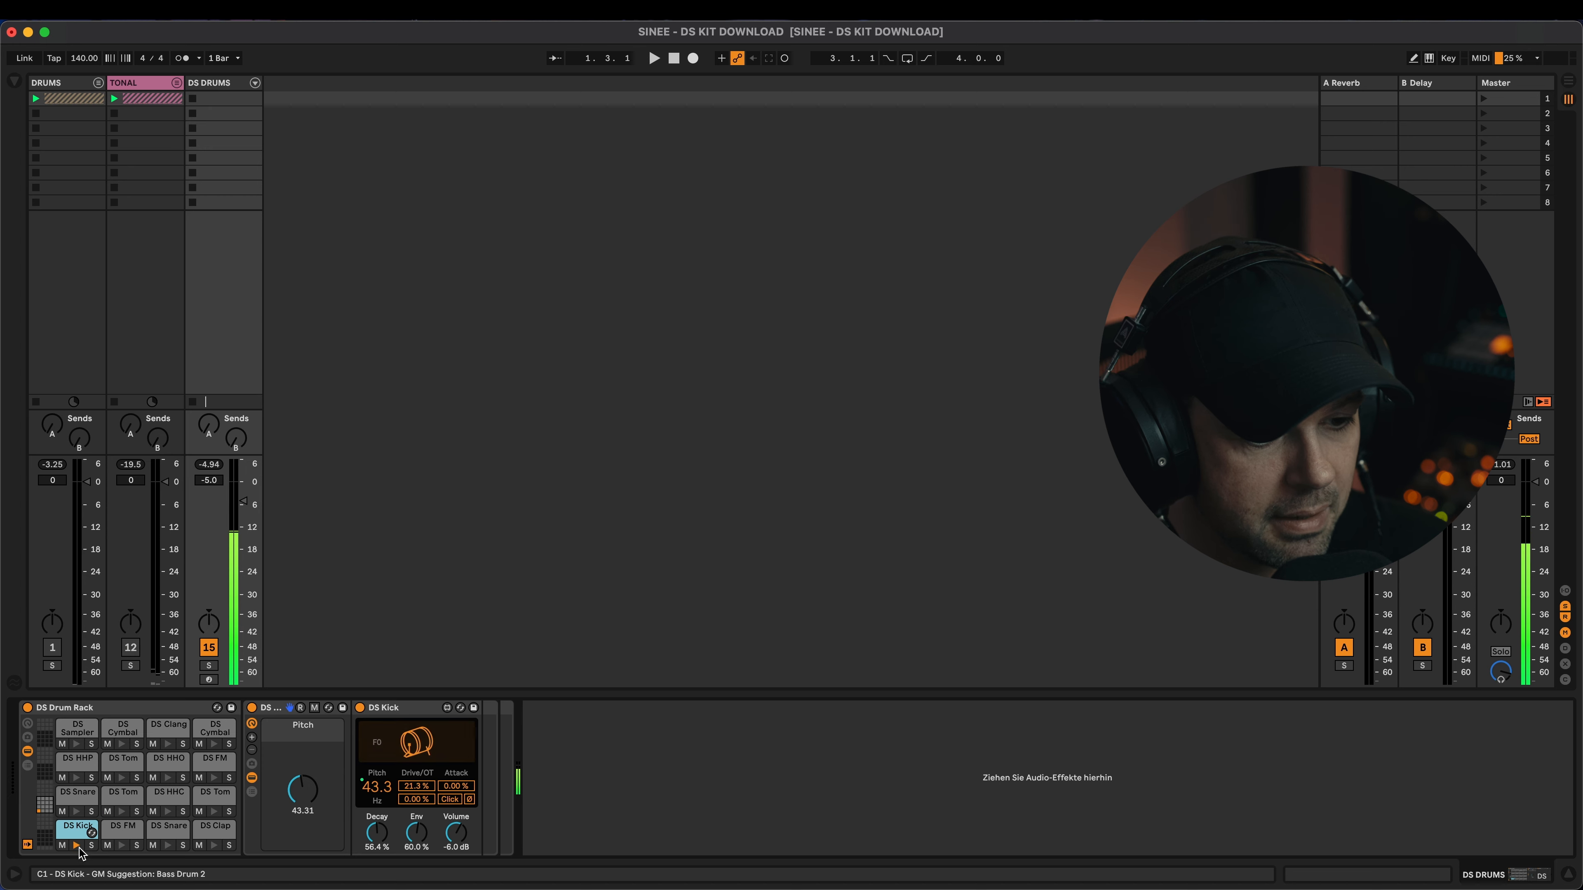
Step: Audition the DS FM pad and set its Feedback to 14 % and Decay to 40.7 %
left_click(122, 846)
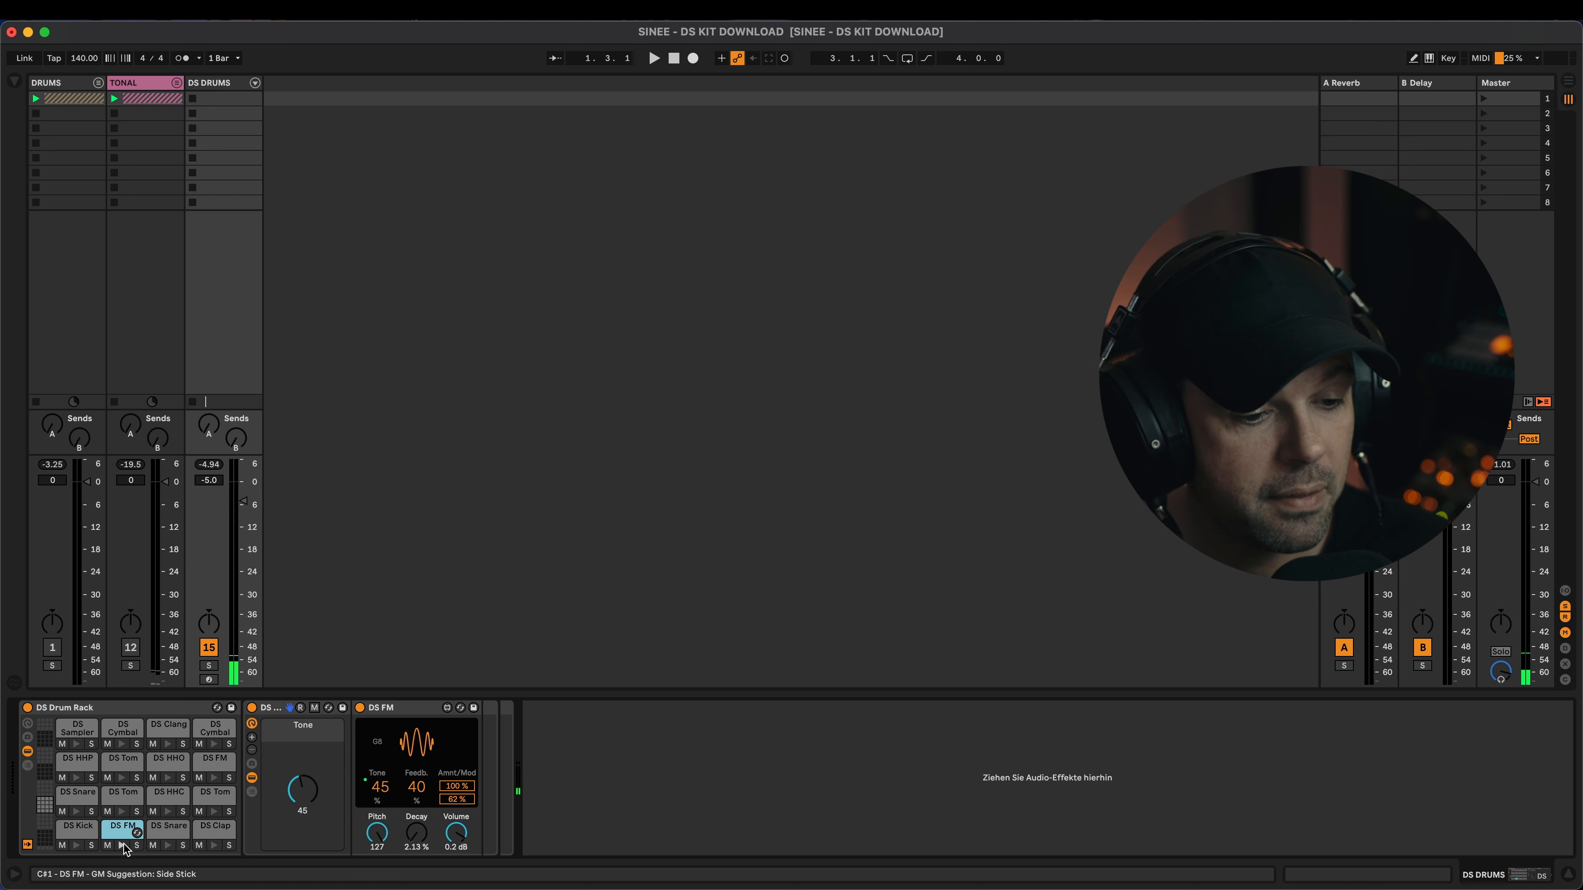
left_click(123, 845)
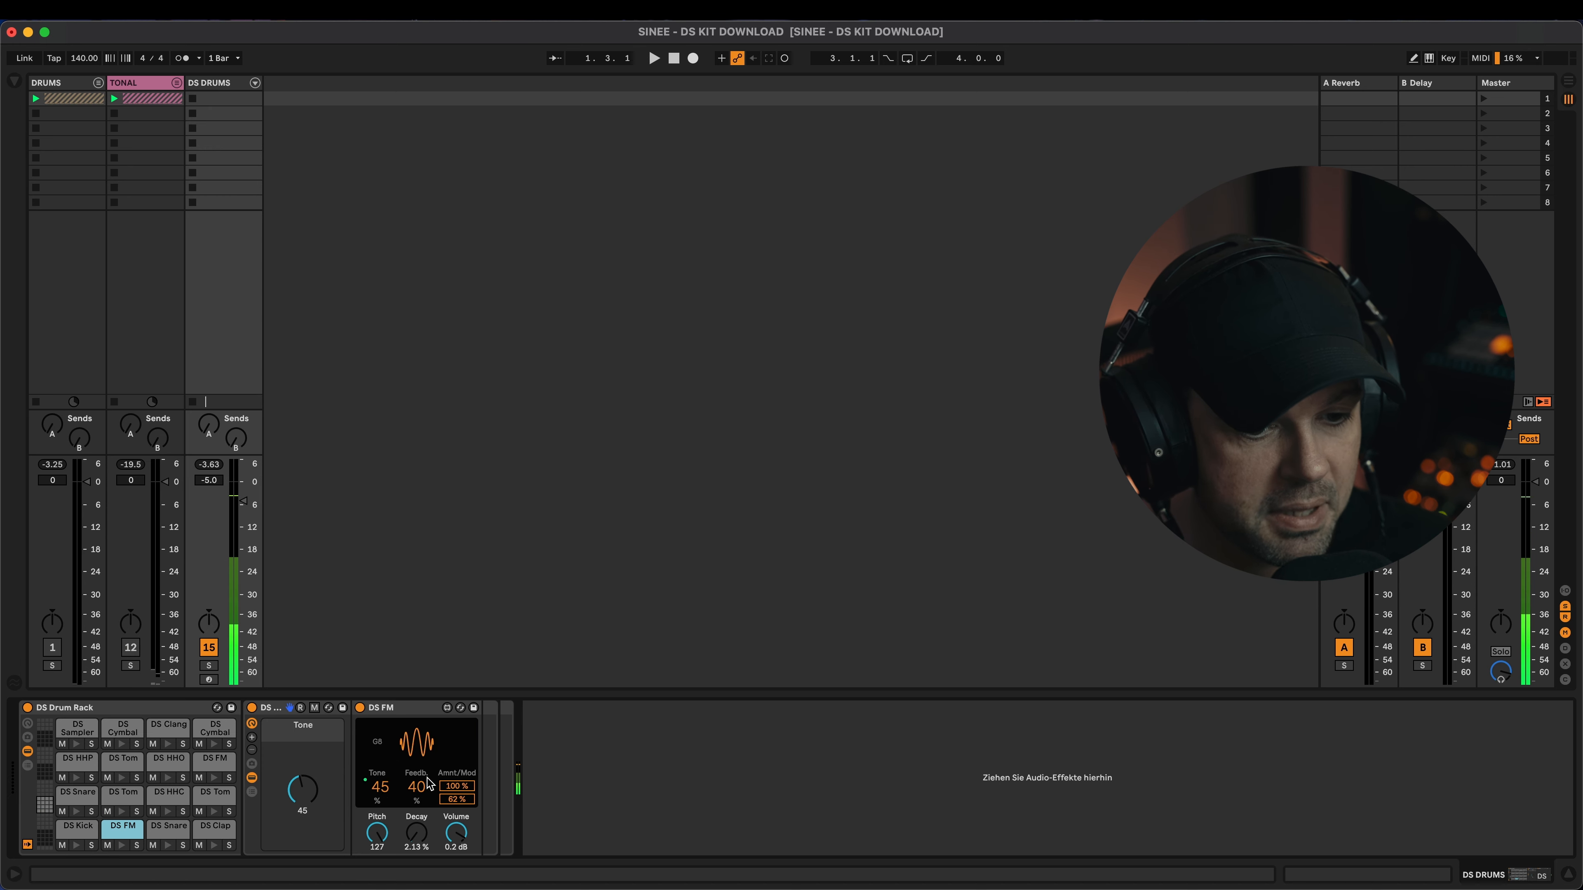
left_click_drag(416, 787, 416, 820)
left_click(122, 846)
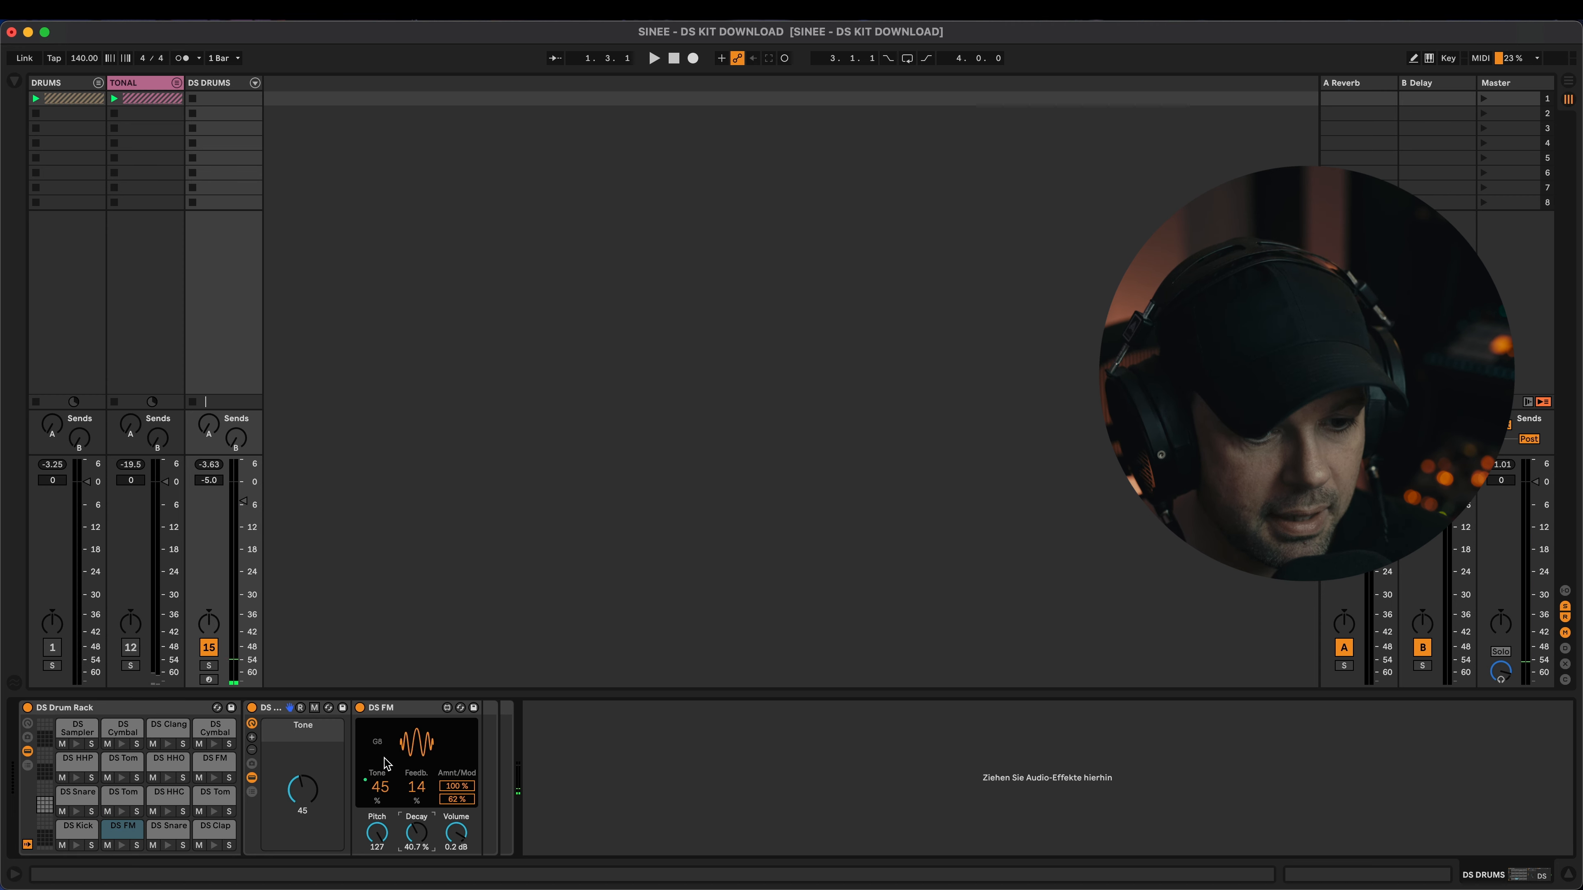
Step: Audition other sounds of the DS Drum Rack, including the DS Snare, DS Clap, DS Tom, DS Clang and DS Cymbal pads
left_click(169, 846)
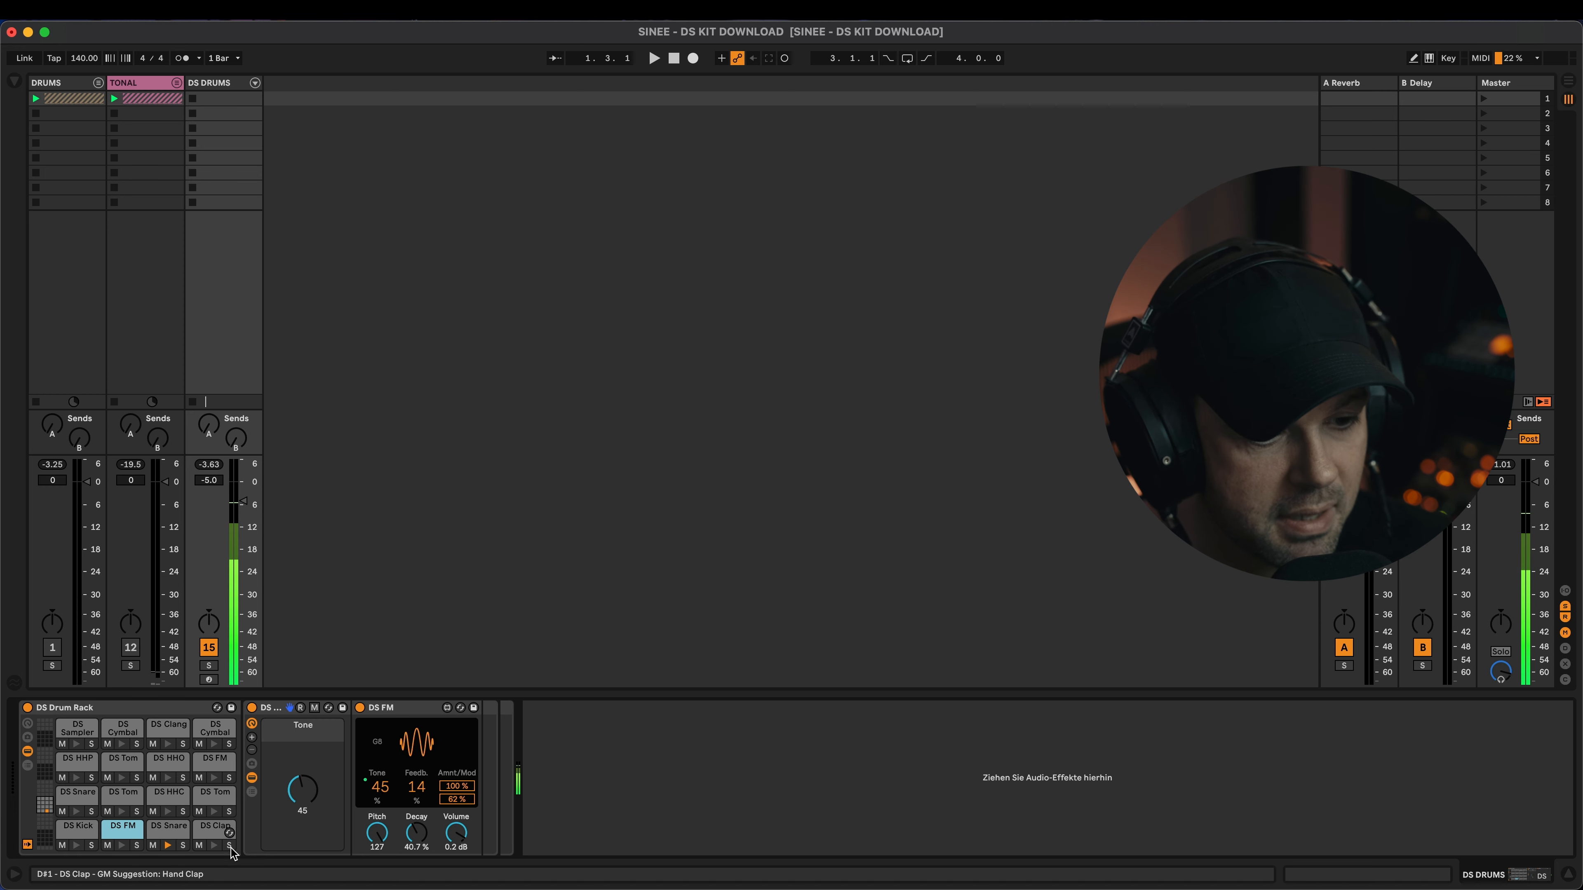
left_click(214, 847)
left_click(214, 811)
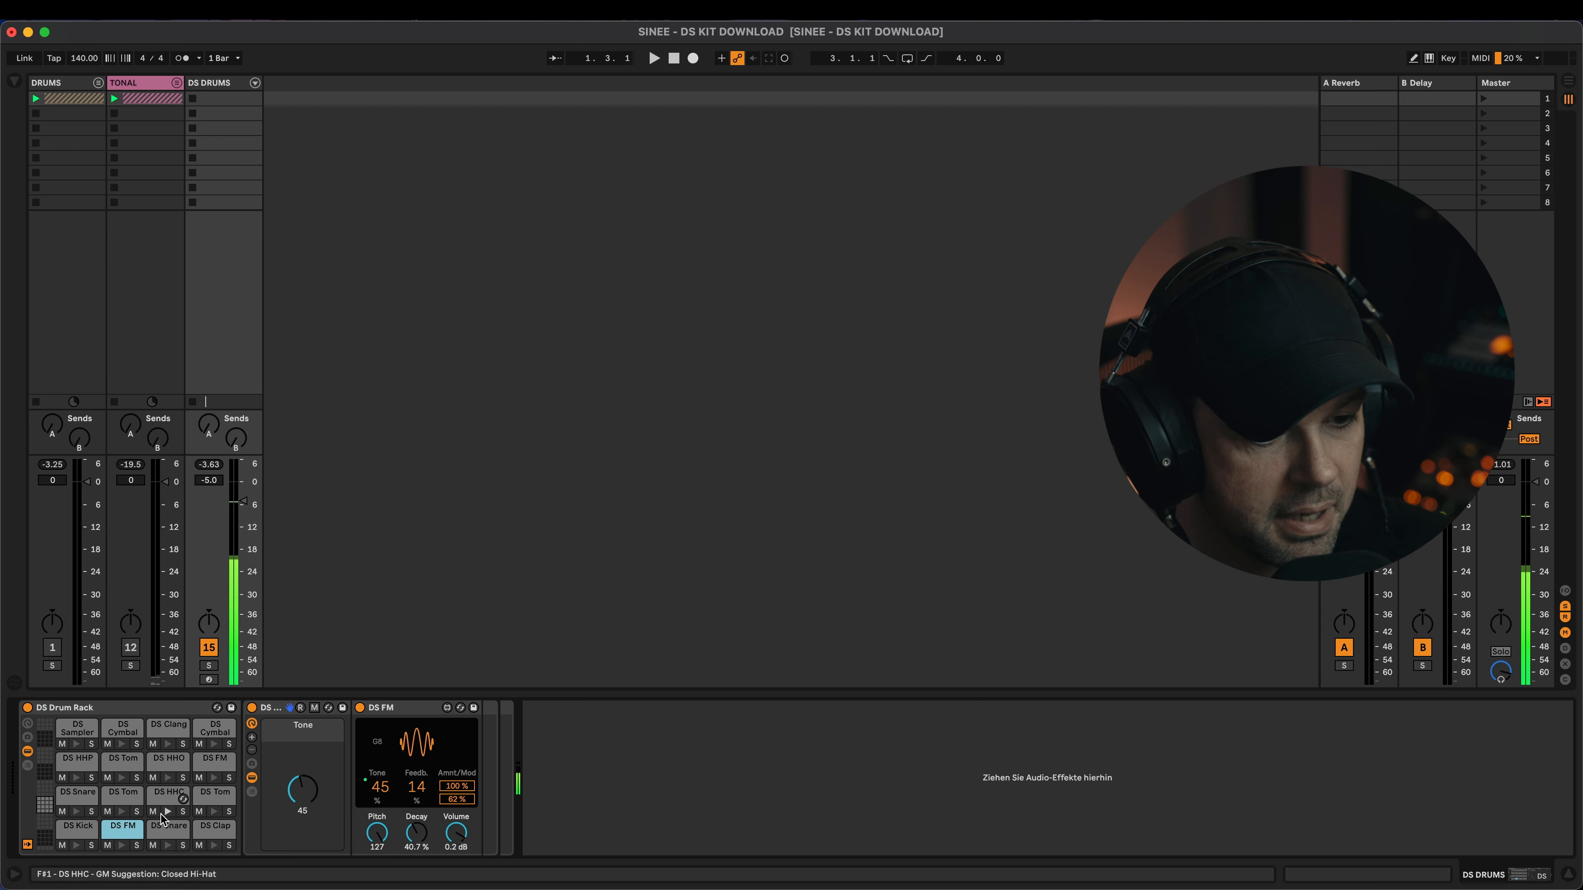
left_click(122, 811)
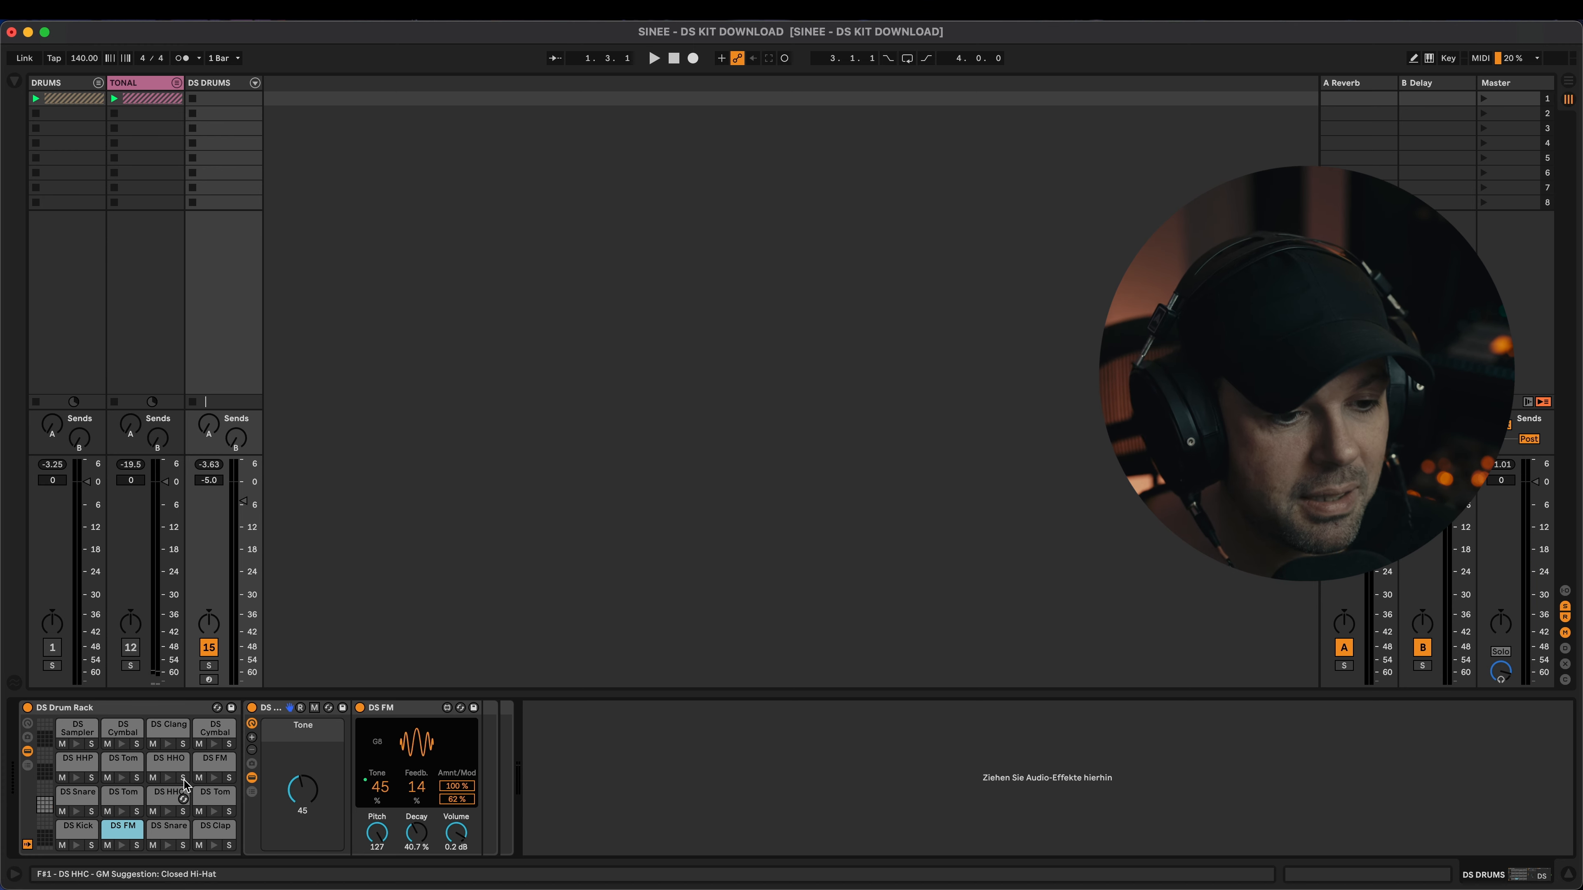
left_click(168, 744)
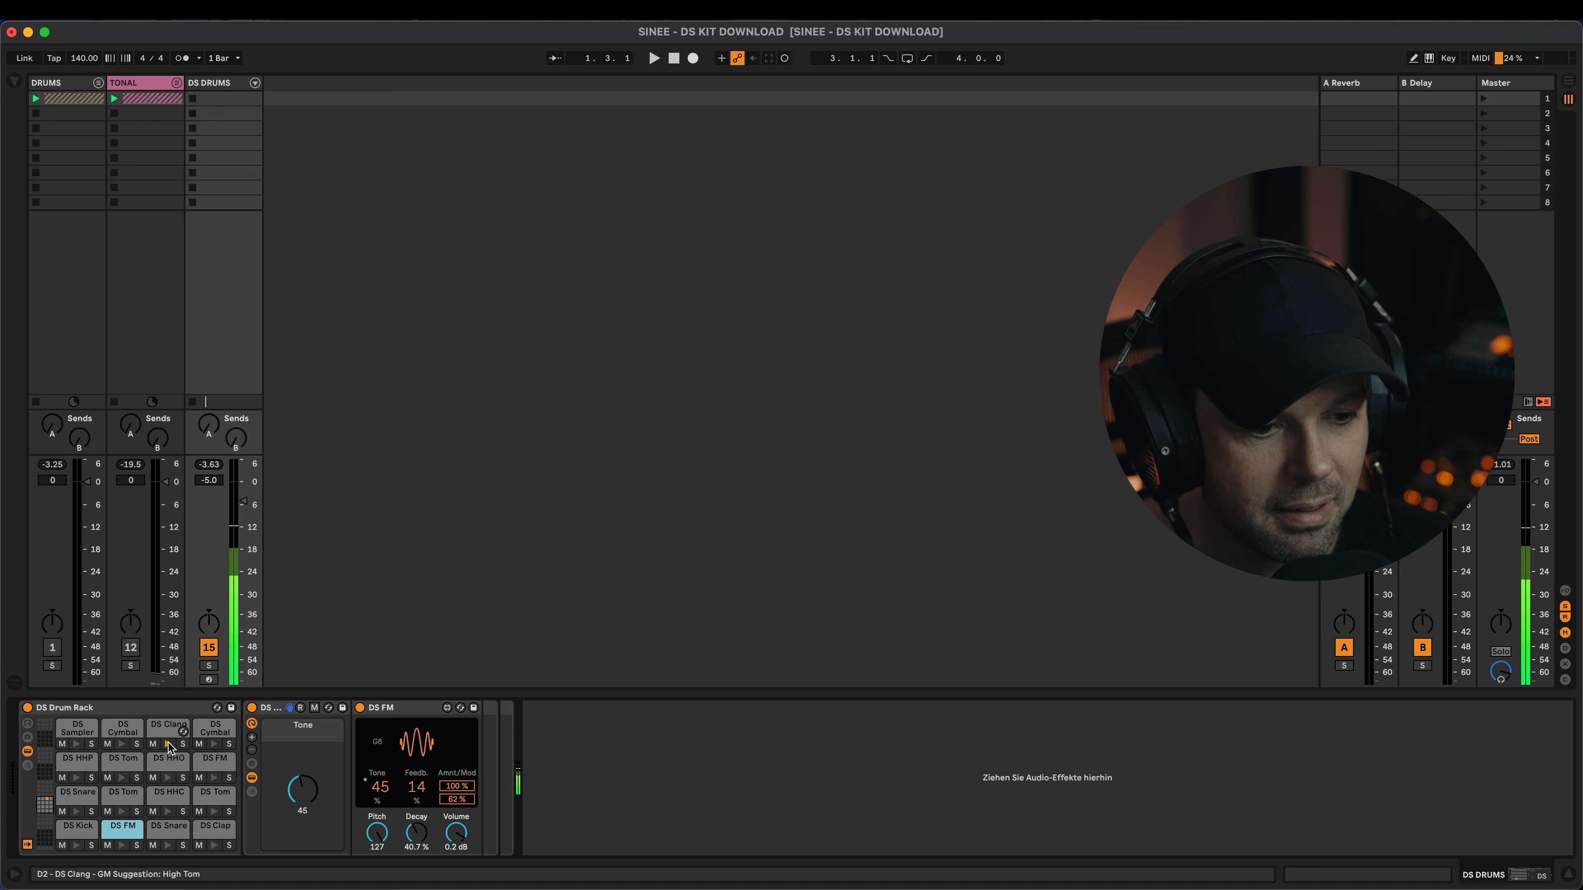
left_click(122, 745)
left_click(122, 745)
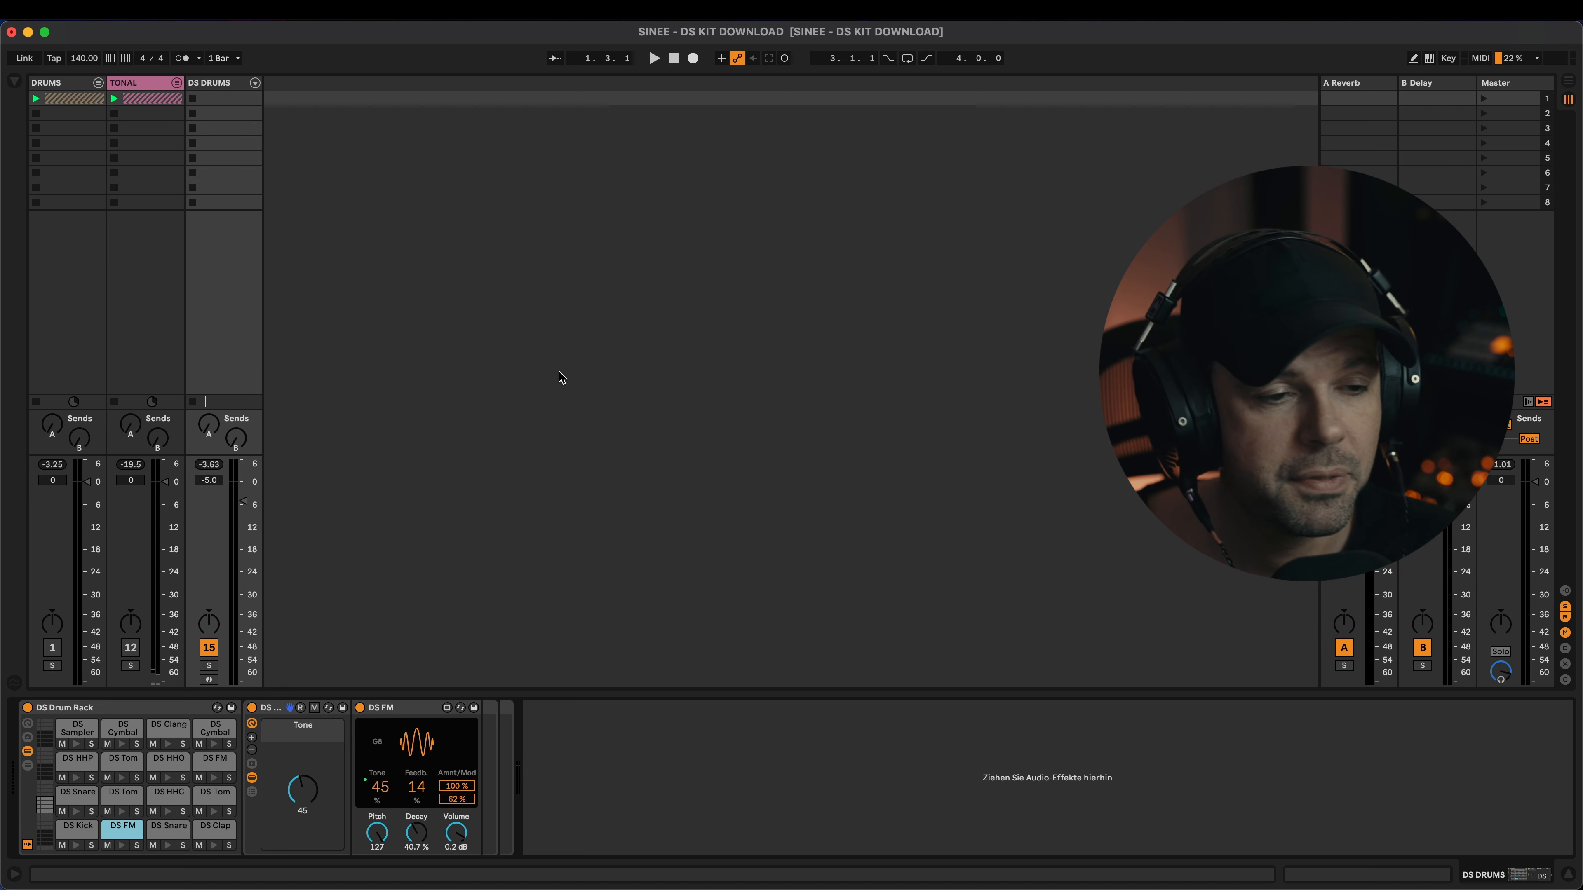
Step: Delete the DS DRUMS track and activate the TONAL and DRUMS group tracks
left_click(228, 88)
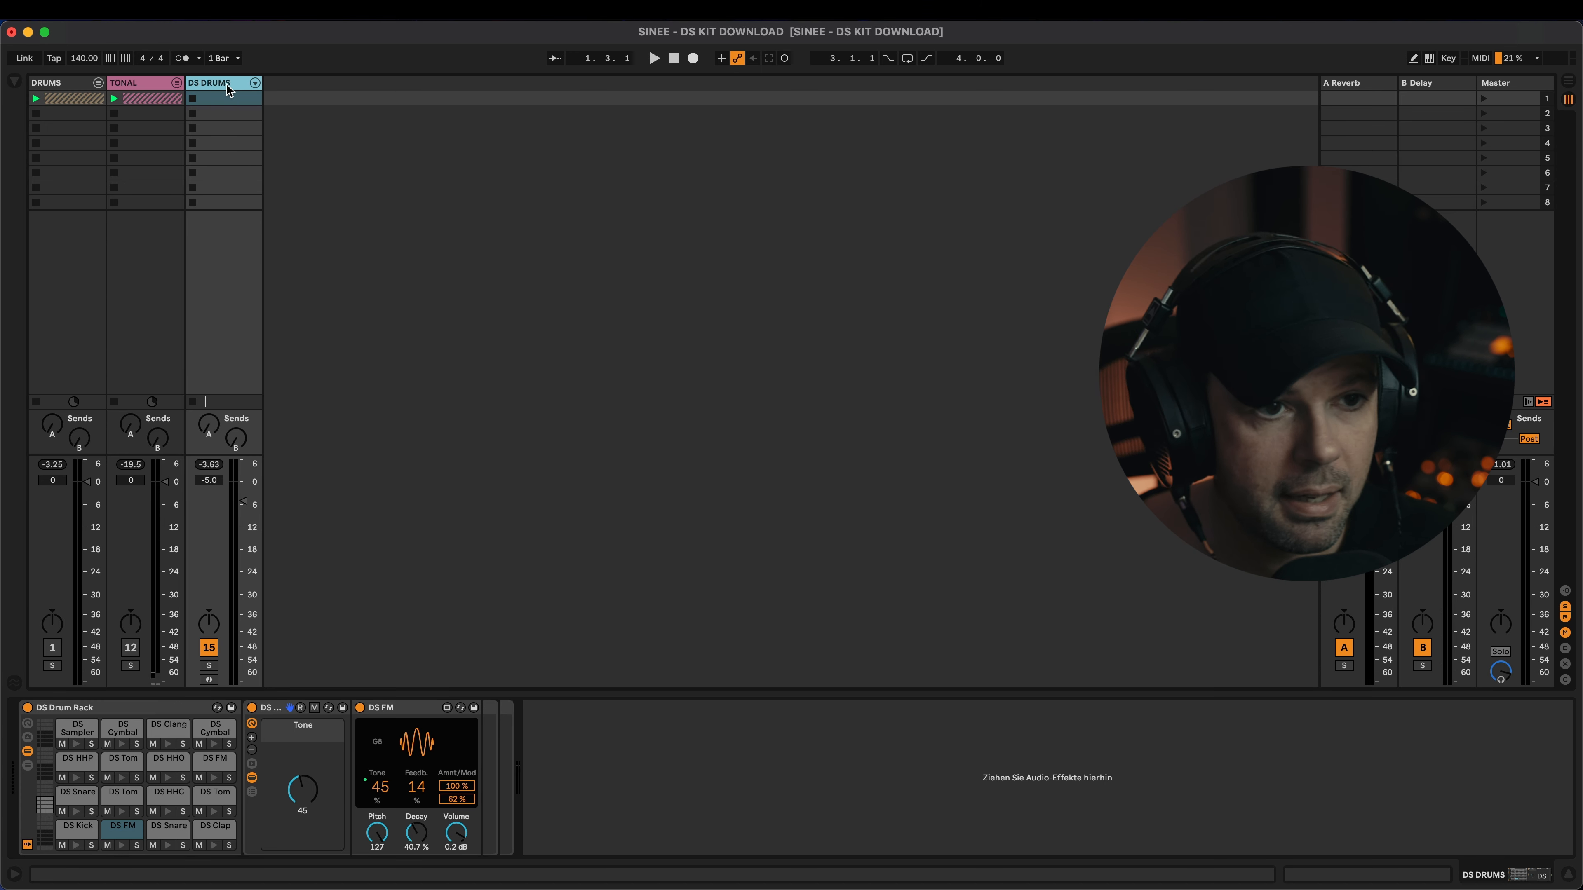
key("Delete")
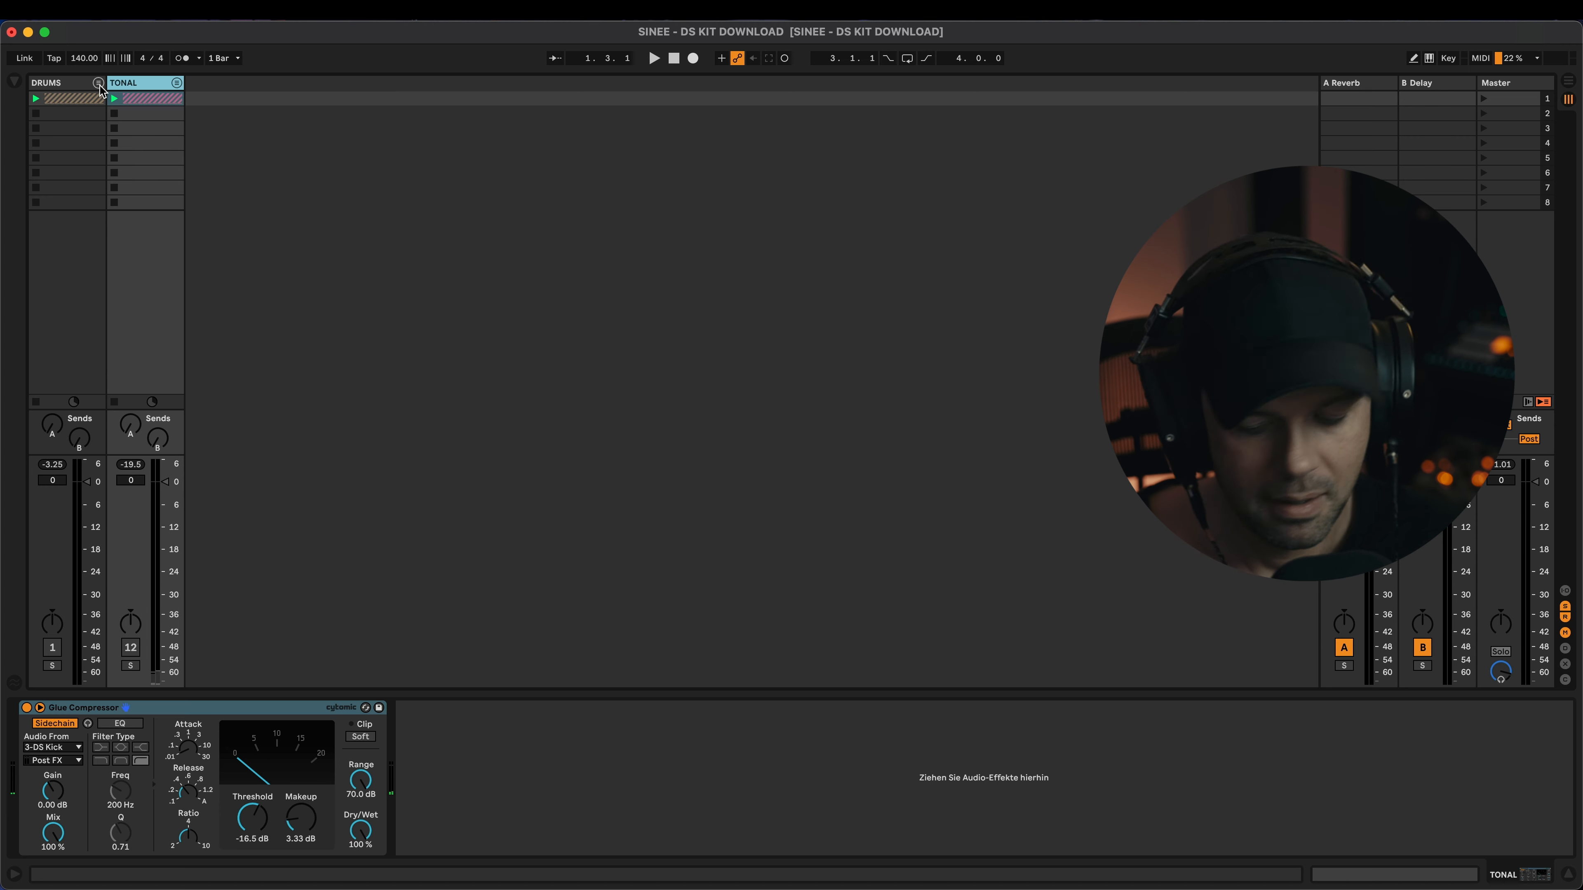
left_click(131, 647)
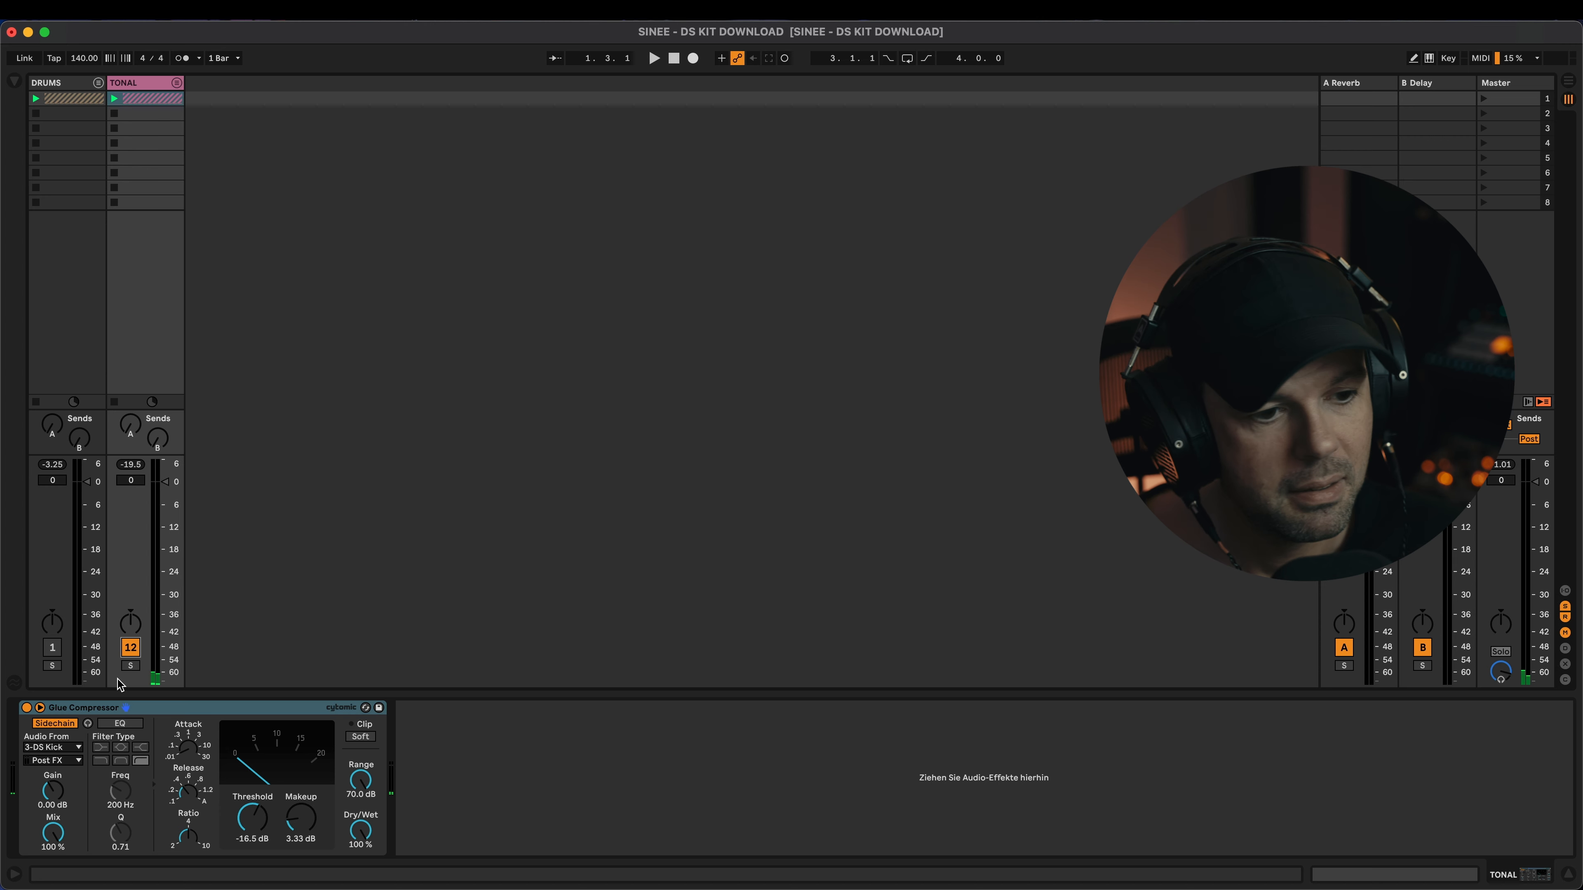
left_click(51, 650)
Step: Start playback and unfold the DRUMS and TONAL groups to show their individual tracks
key("space")
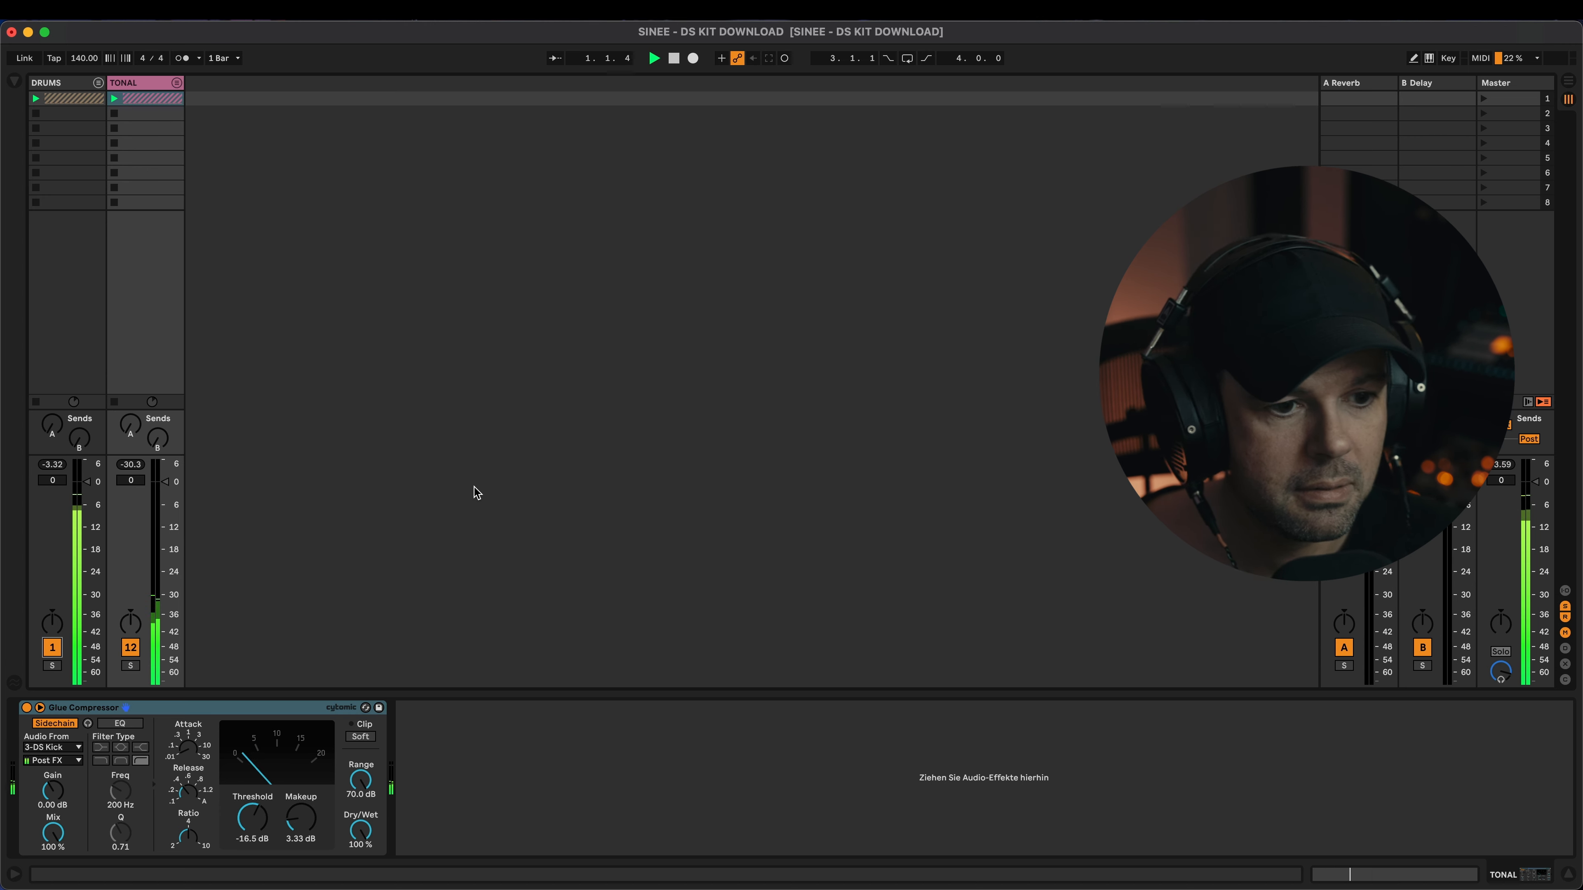
left_click(98, 83)
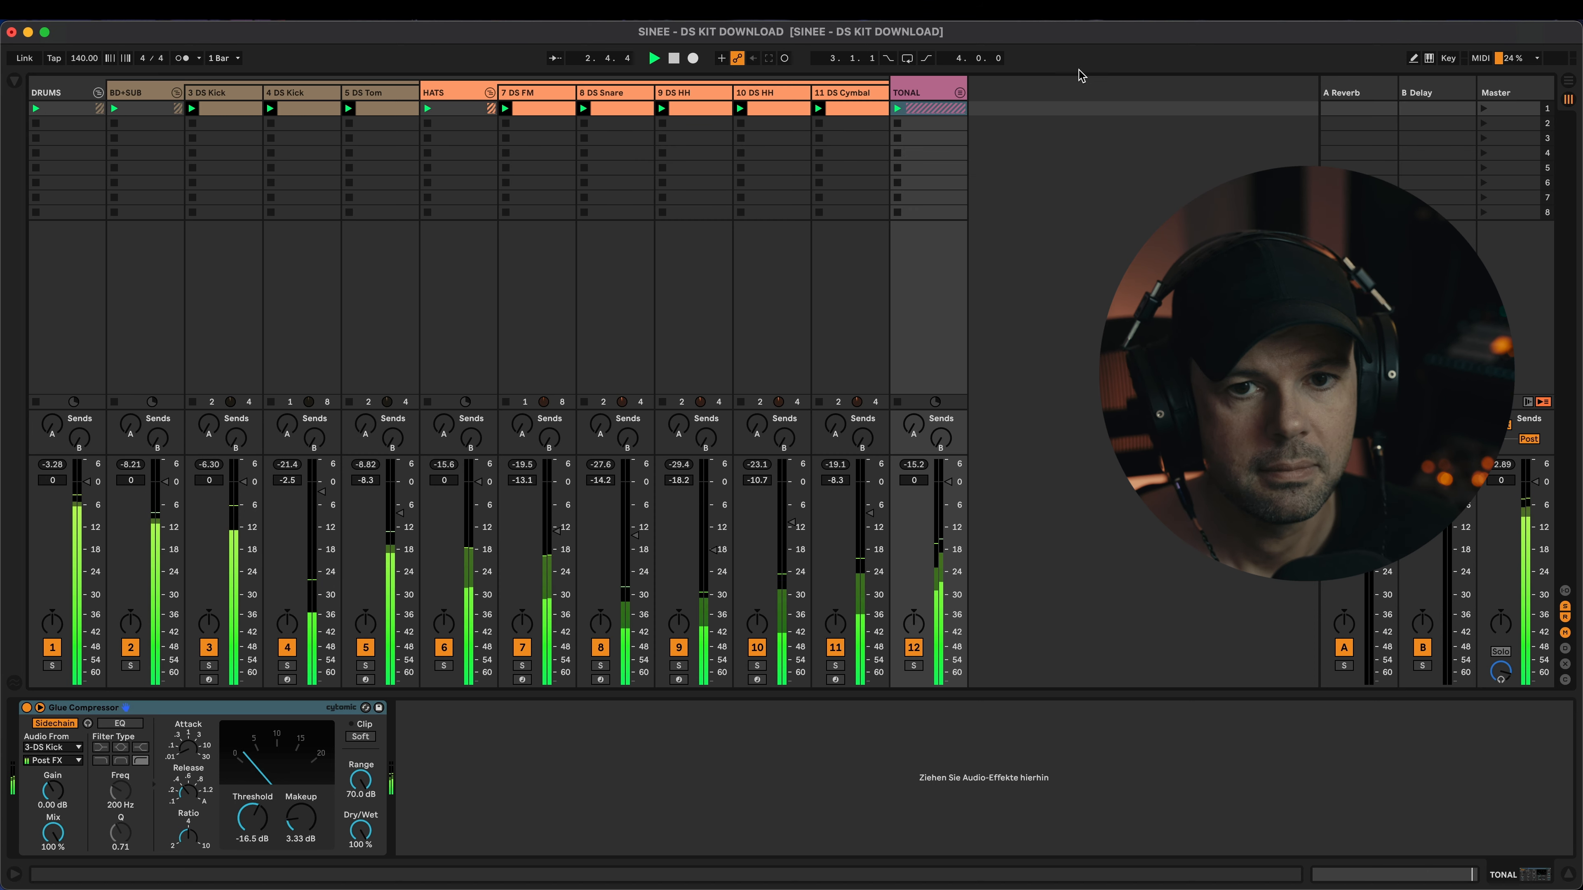
left_click(960, 92)
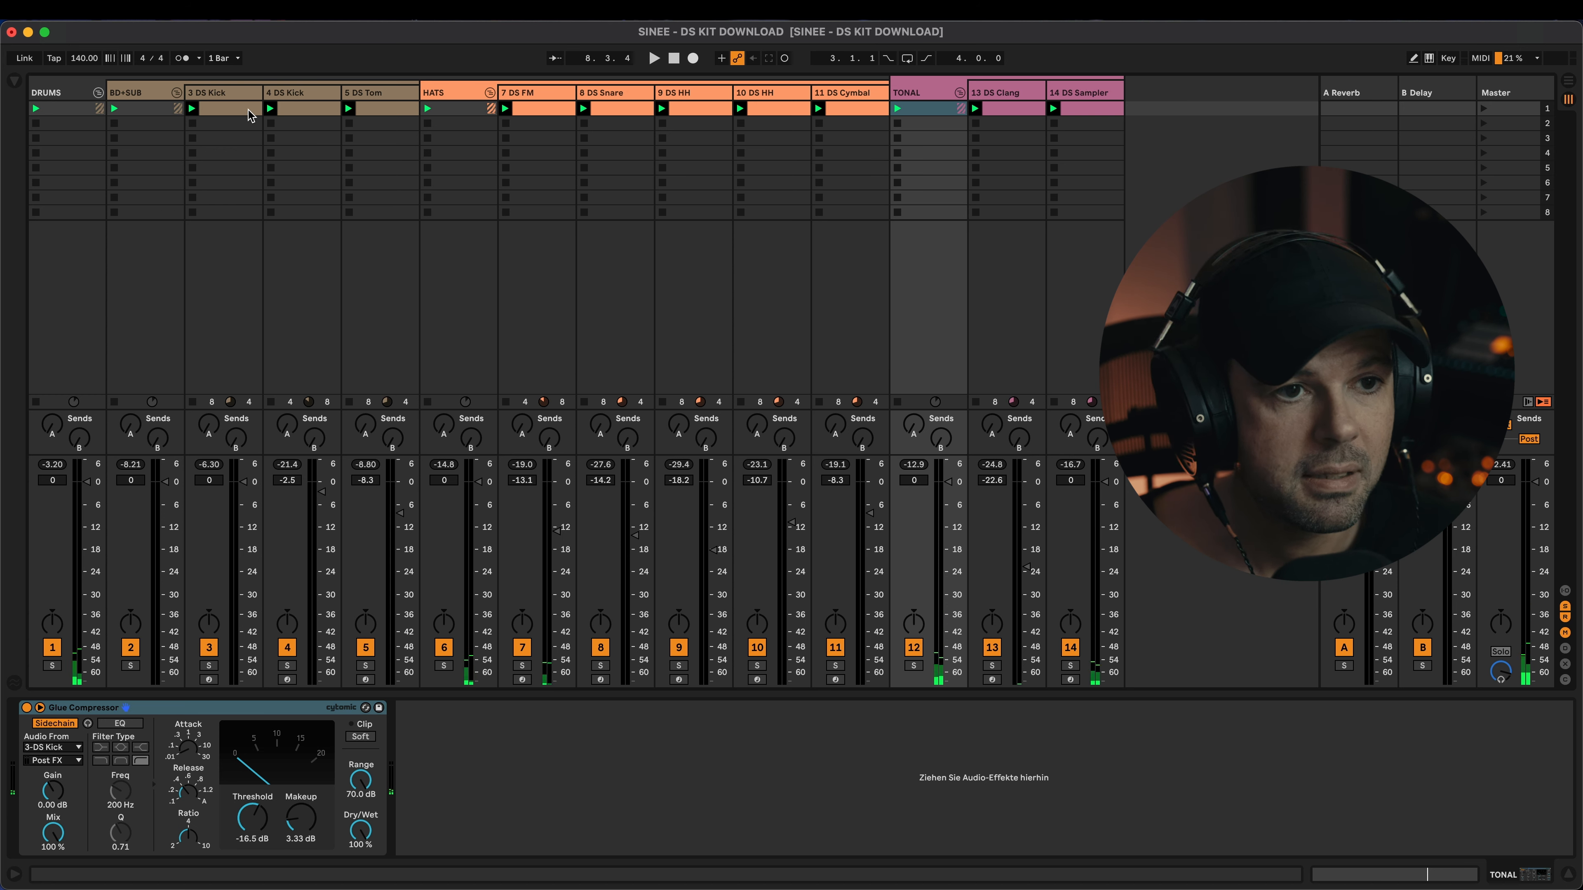
Step: Look through the device chains of the kick, DS Tom, DS FM and DS Snare tracks and the BD+SUB group
left_click(249, 97)
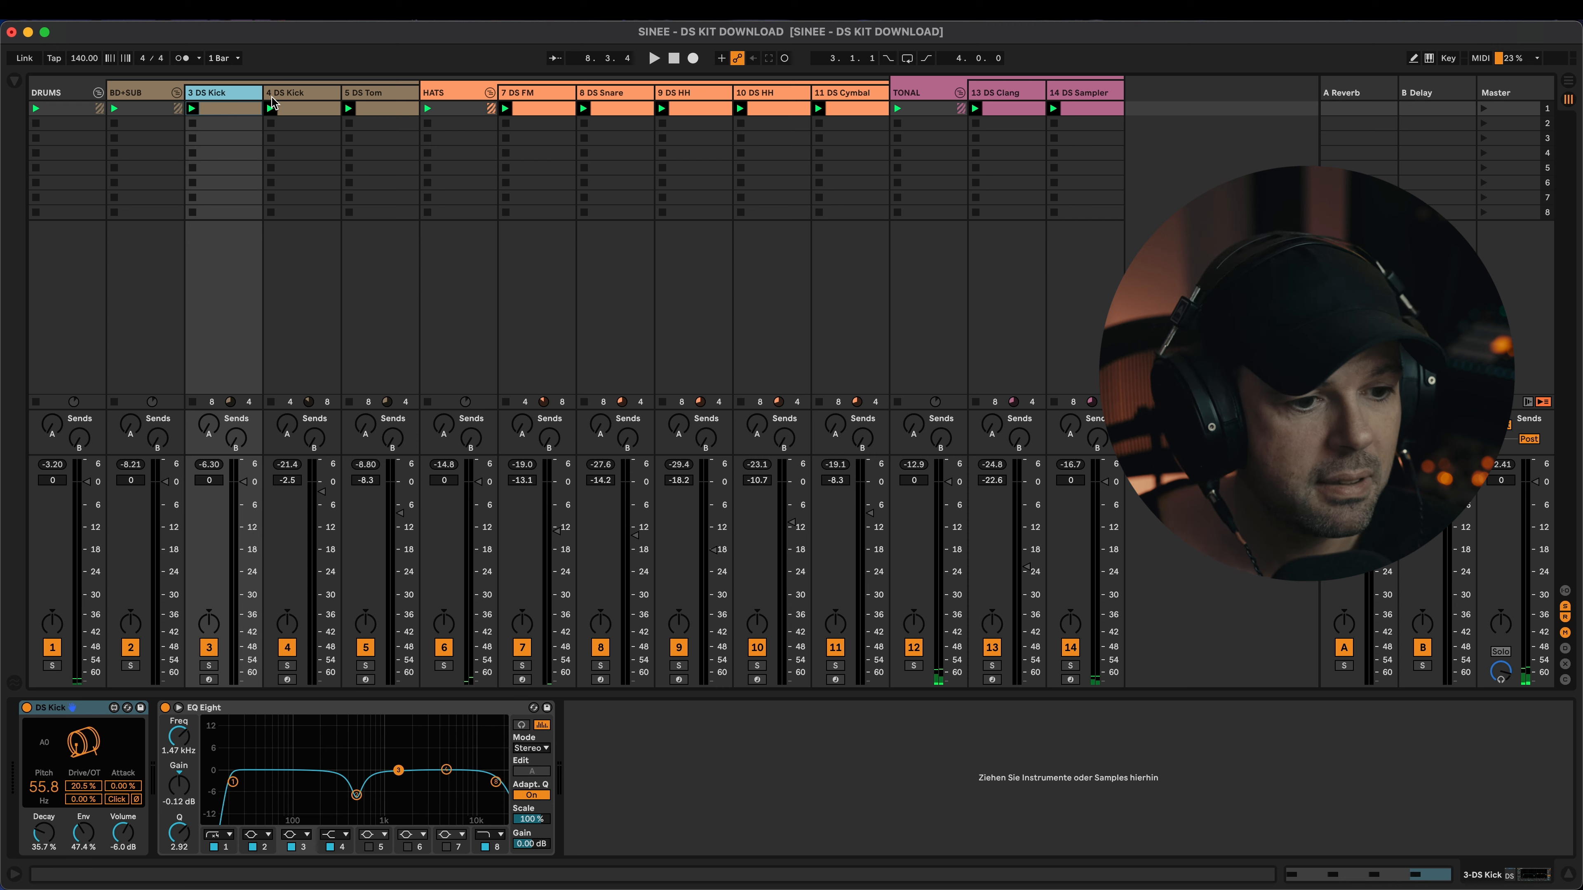
left_click(326, 100)
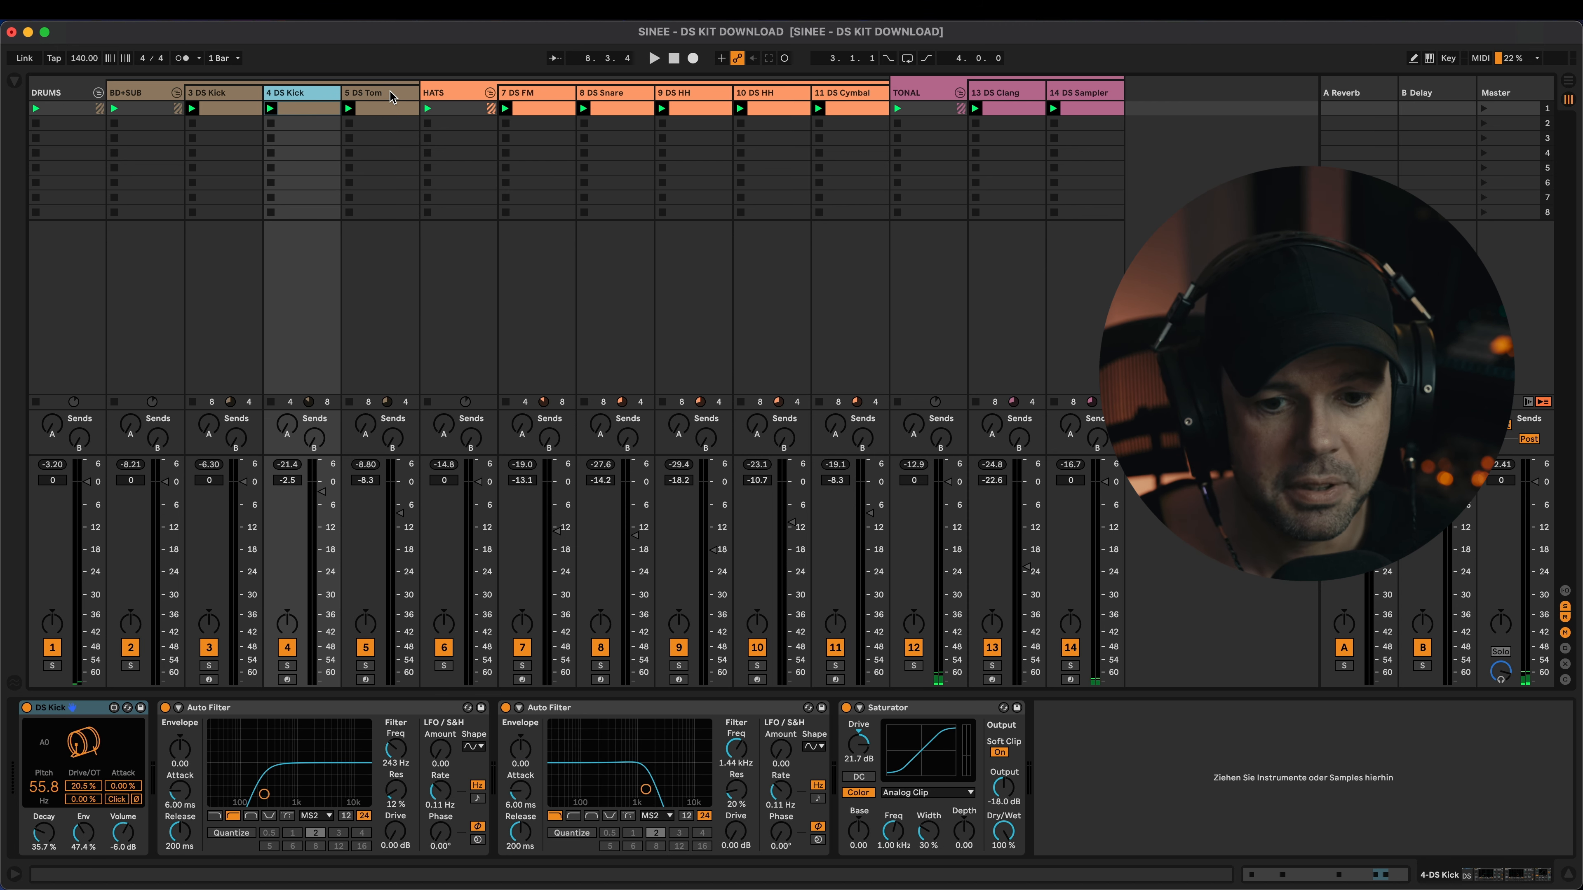
left_click(391, 97)
left_click(554, 114)
left_click(622, 100)
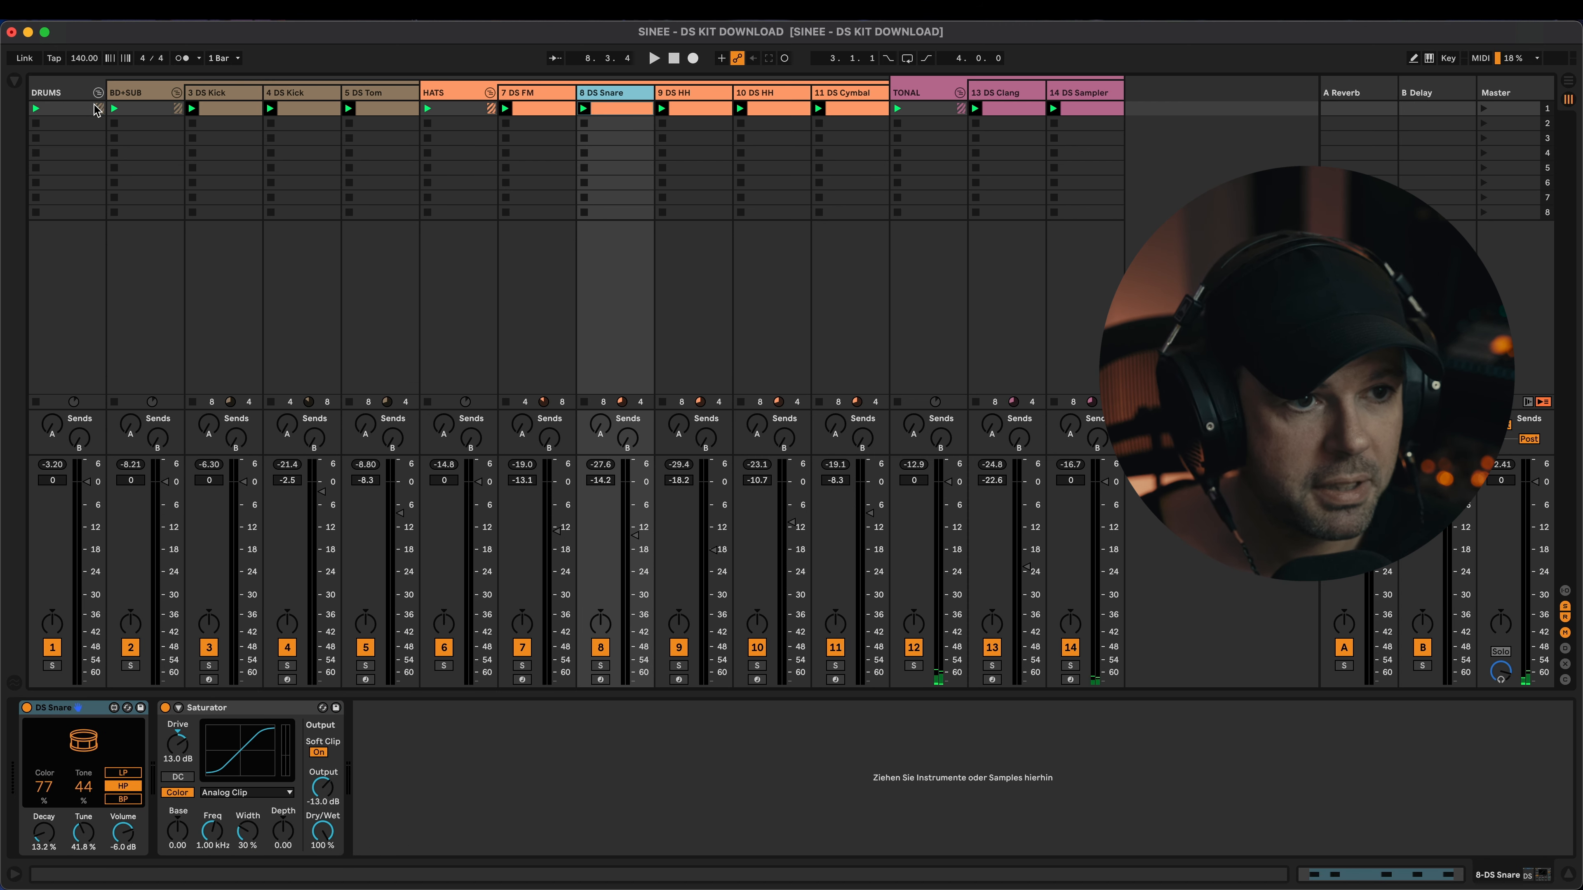
left_click(133, 96)
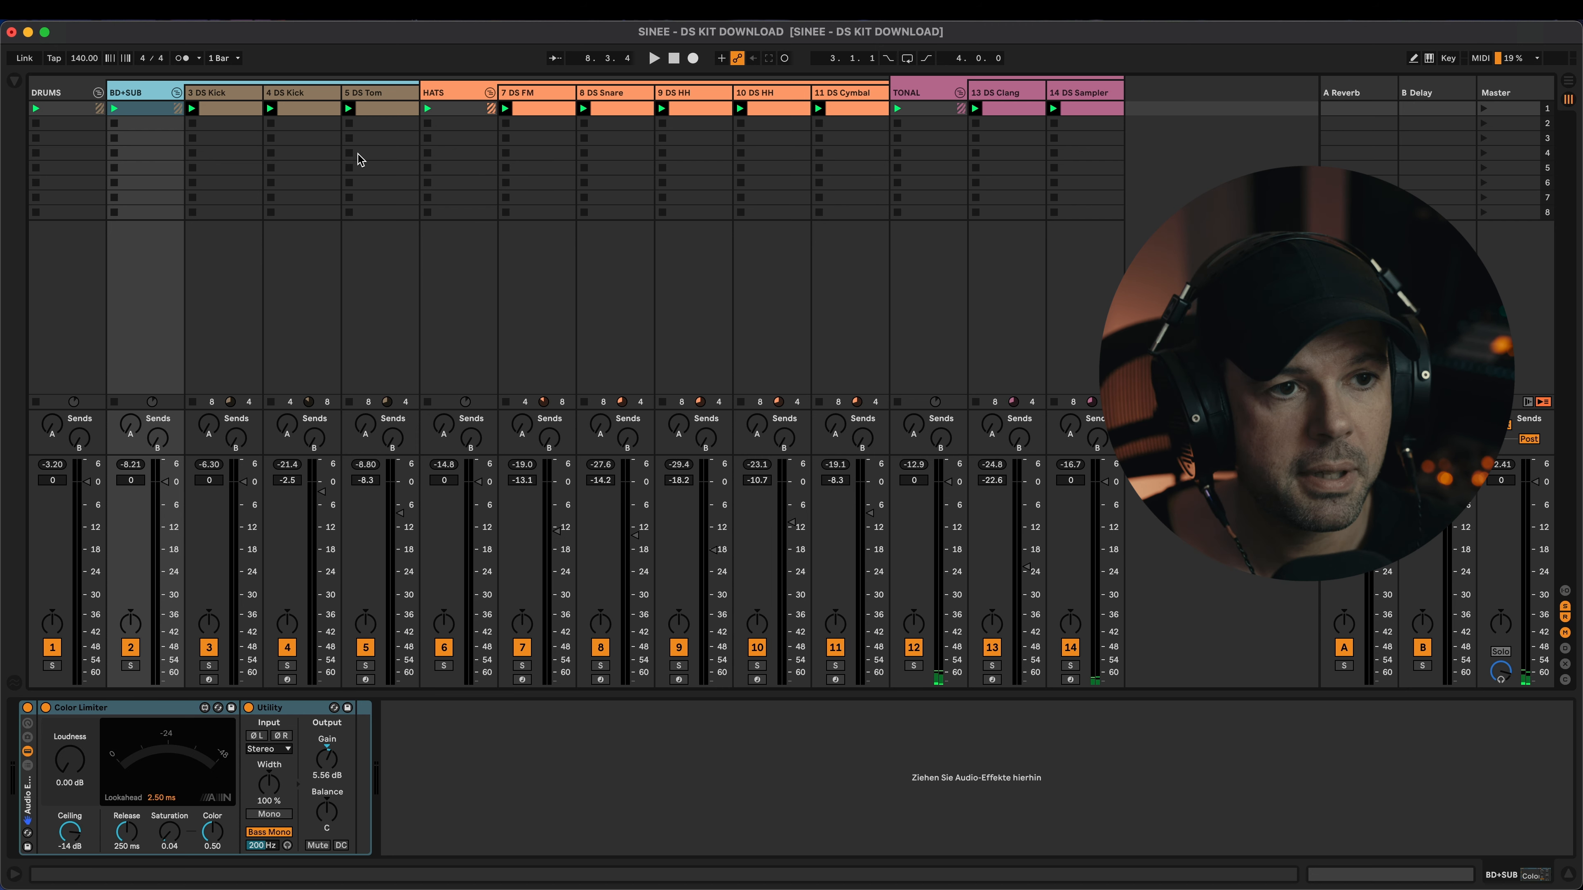
Step: Solo the 3 DS Kick track and listen to it in playback
left_click(261, 94)
key("s")
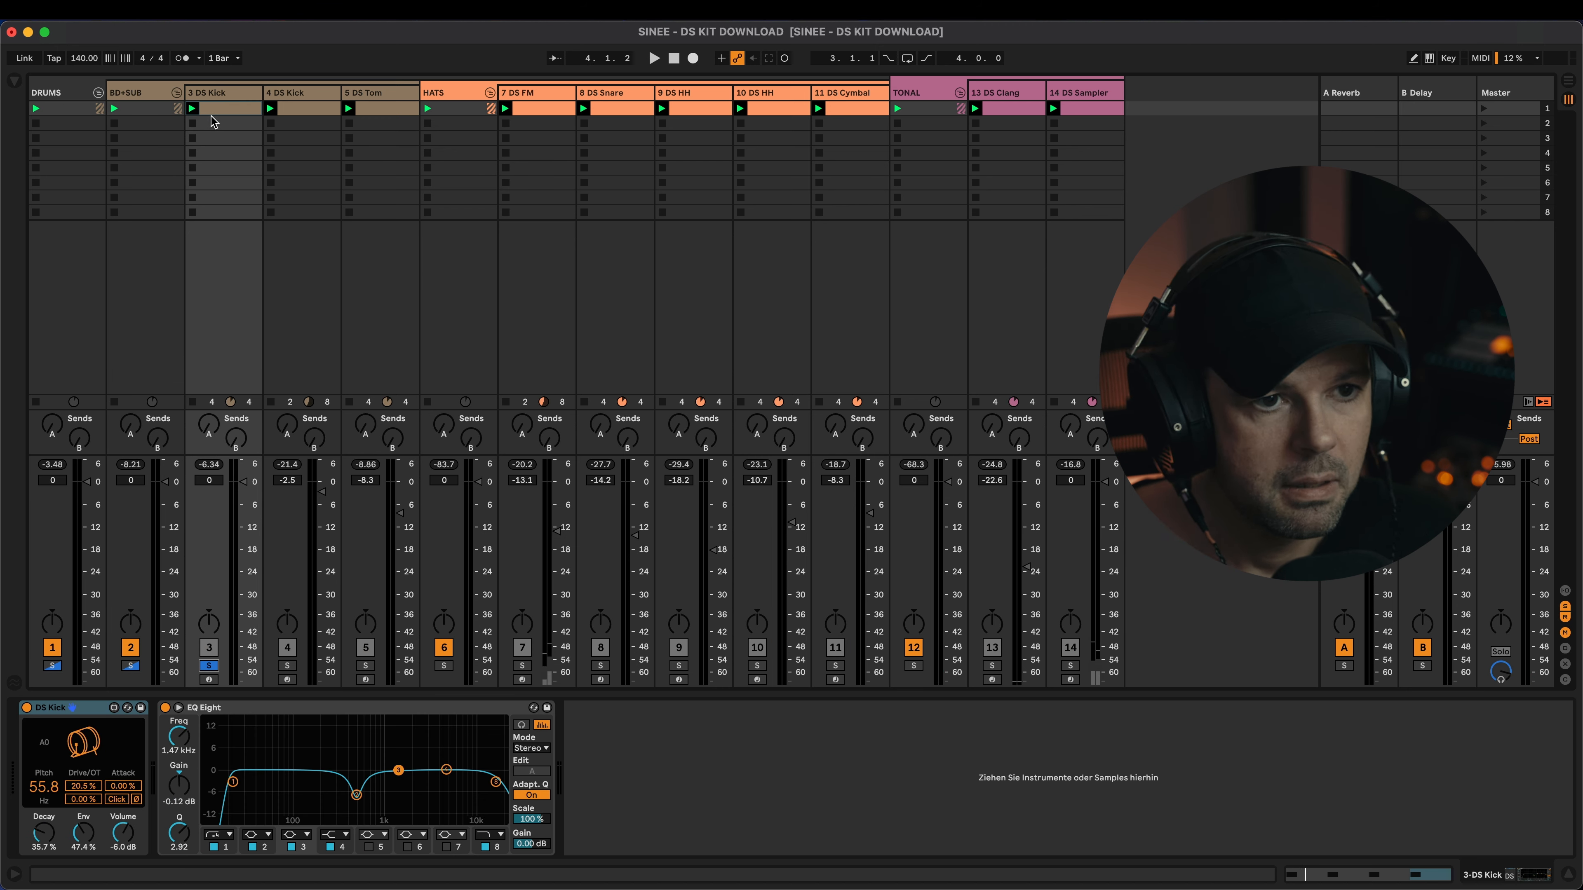
key("space")
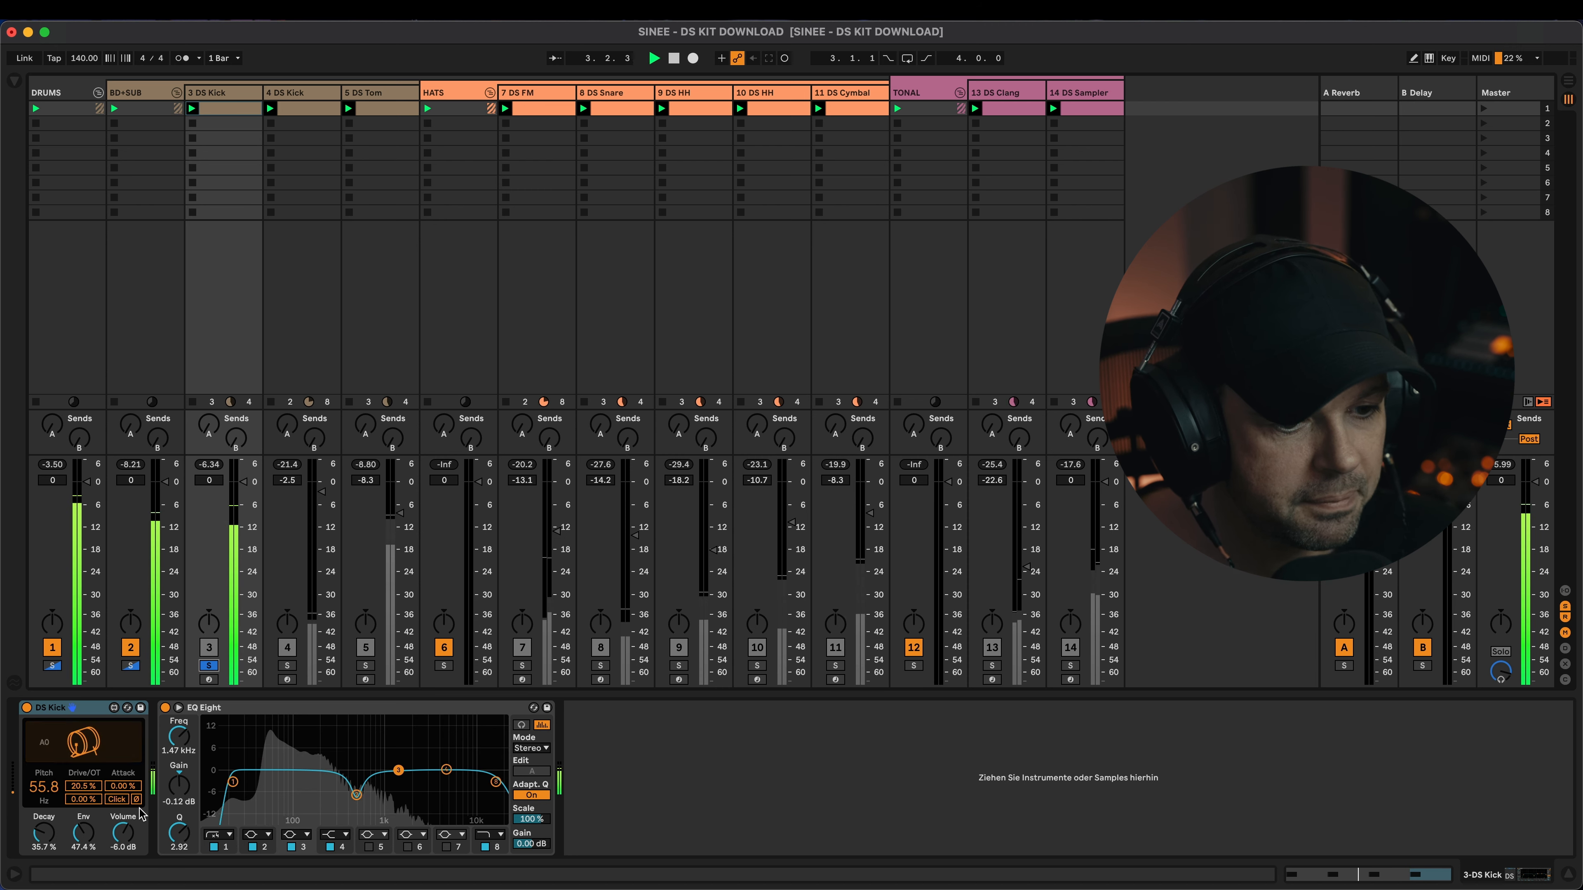
key("space")
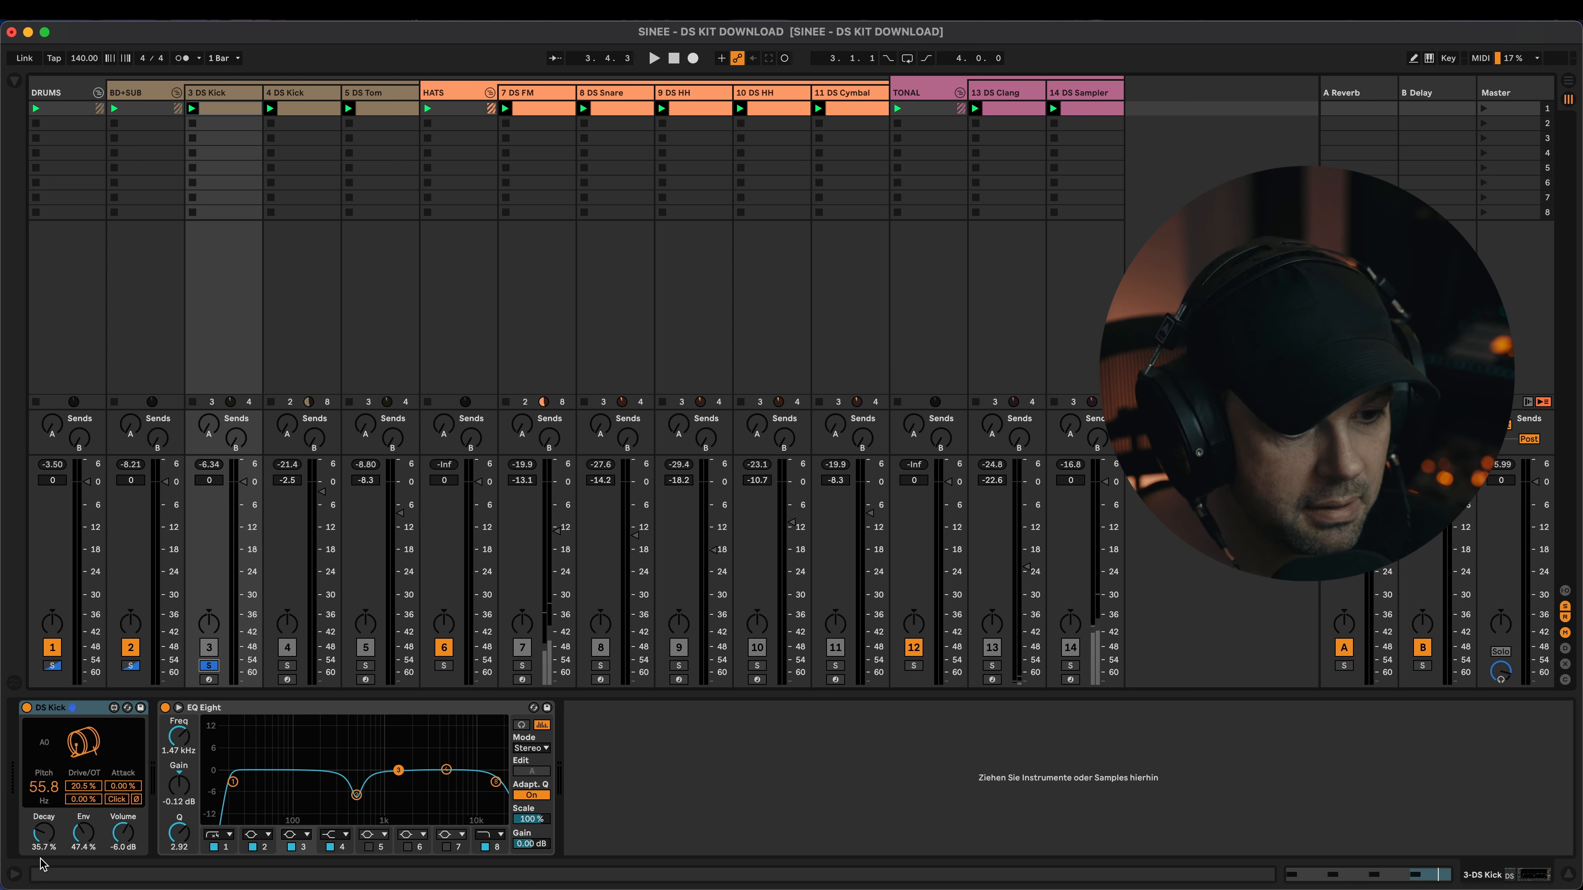
Step: Compare the 3 DS Kick sound in playback with the Ø option beside Click switched on and off
left_click(137, 800)
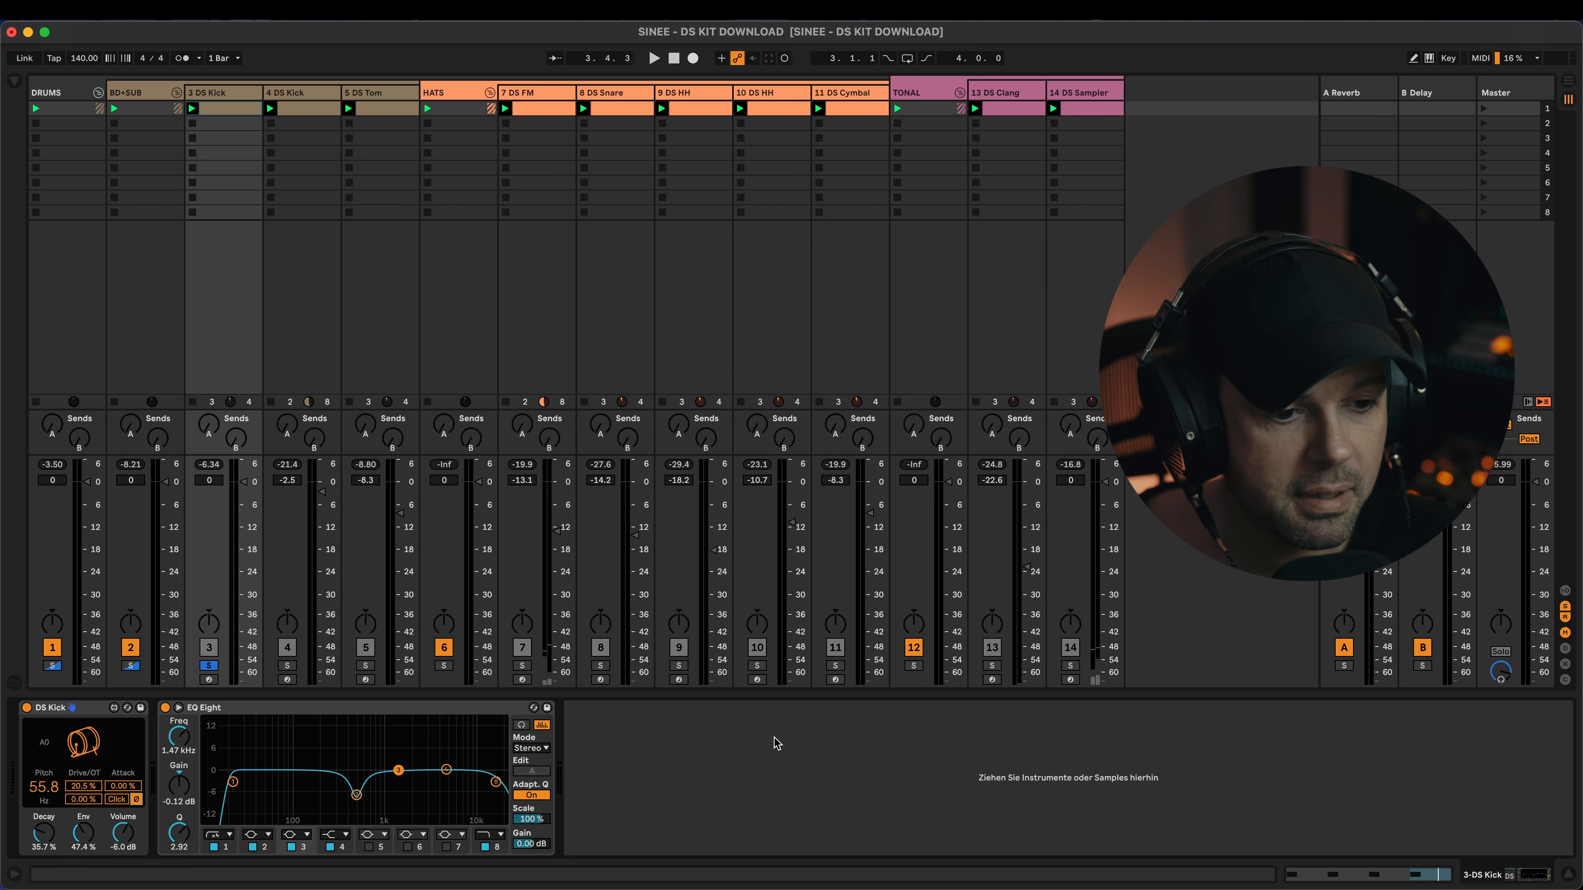
key("space")
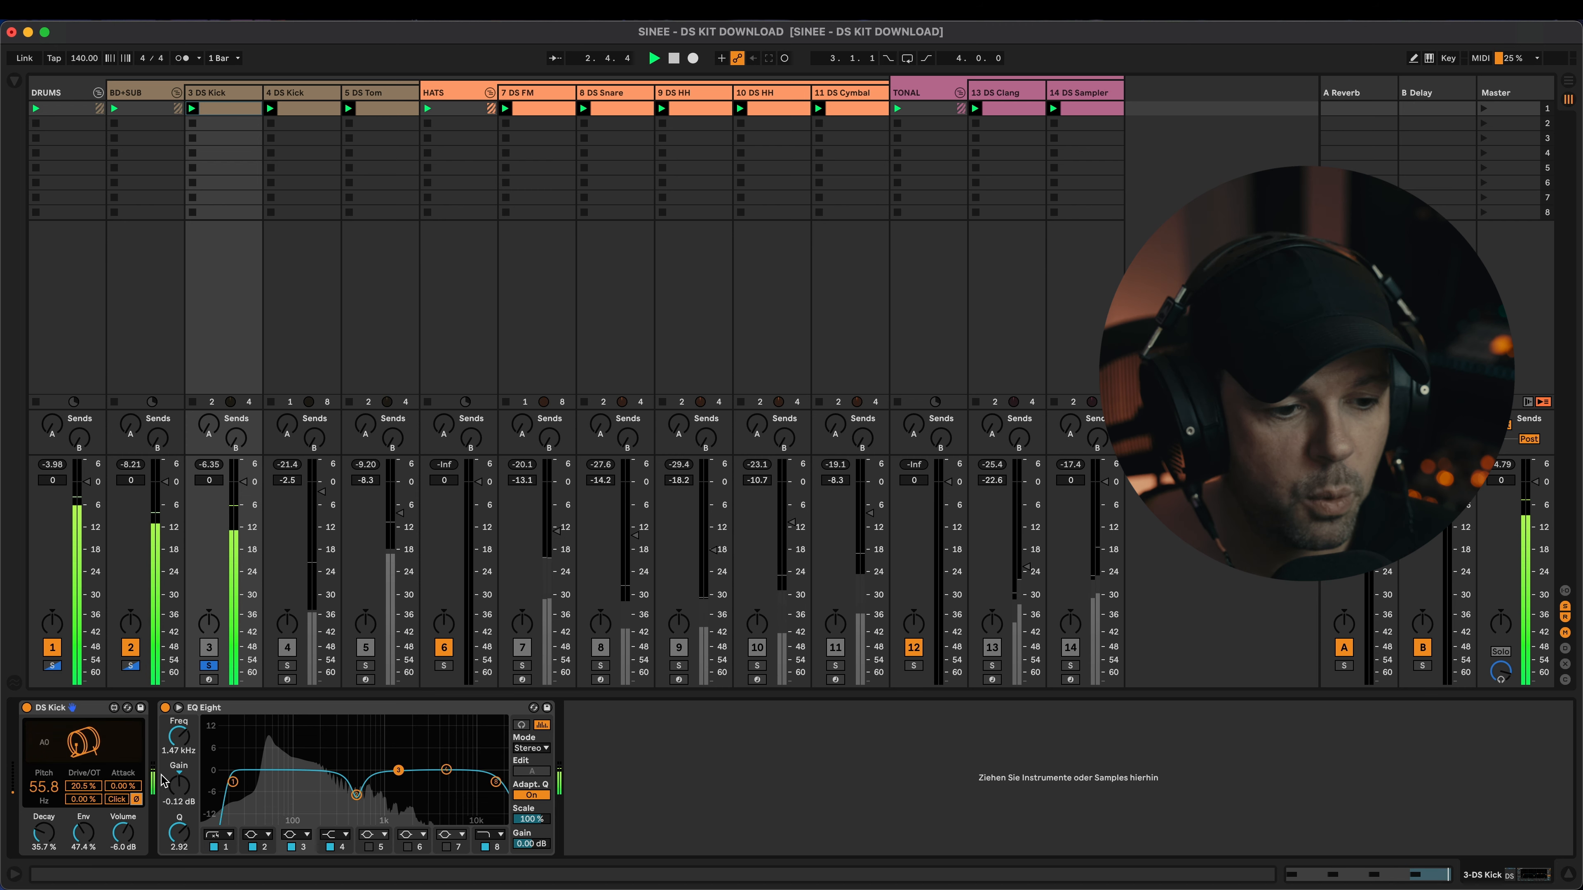
mouse_move(123, 786)
left_mouse_down()
mouse_move(122, 770)
mouse_move(123, 787)
left_mouse_up()
left_click(136, 799)
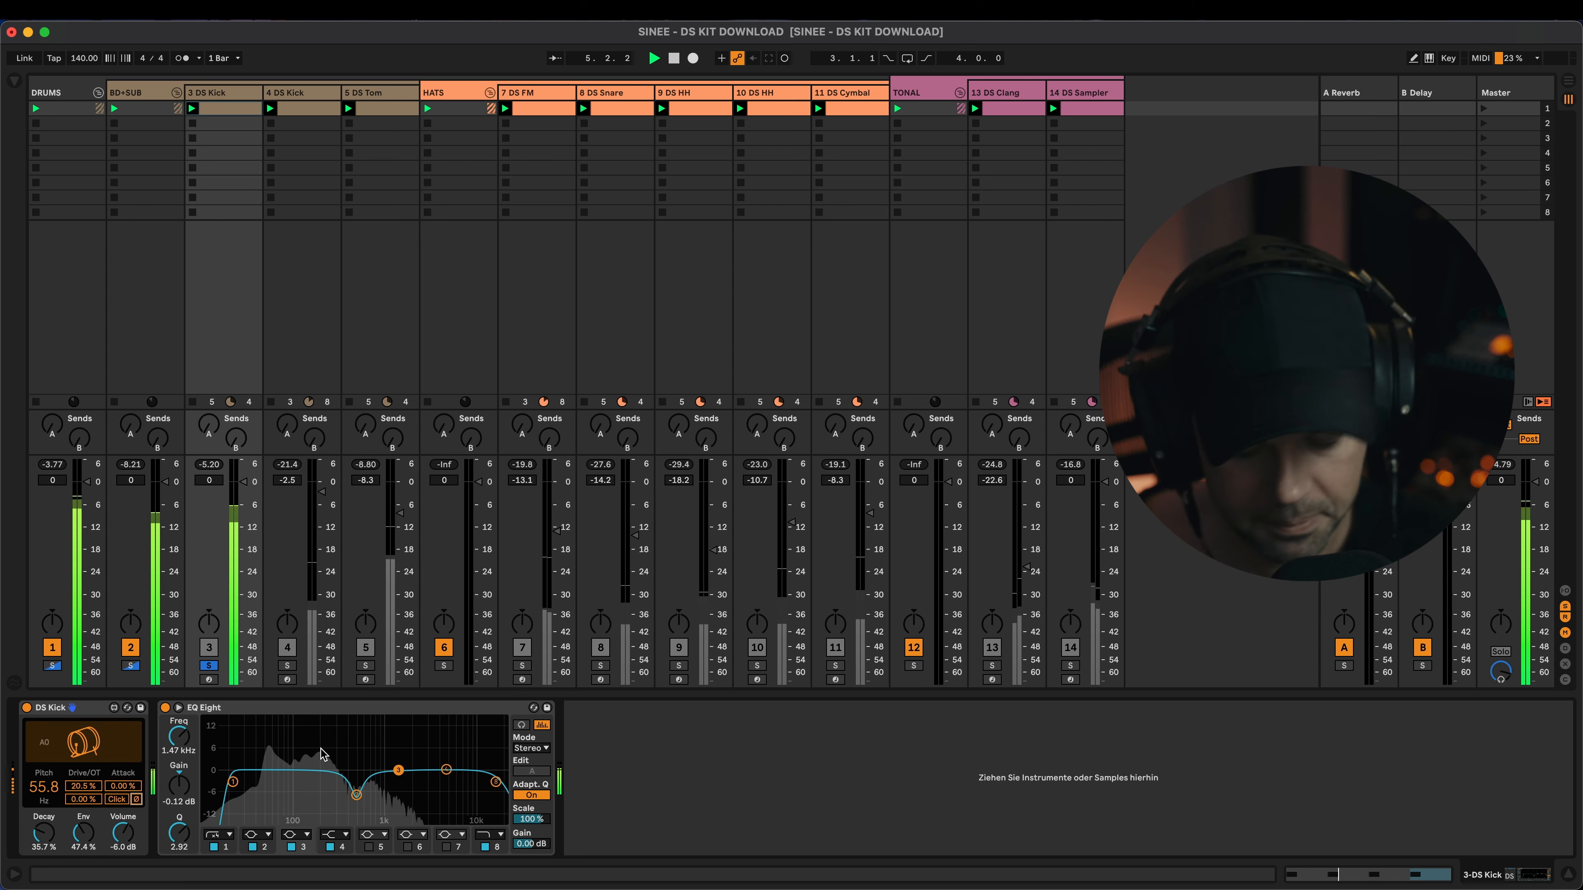
key("space")
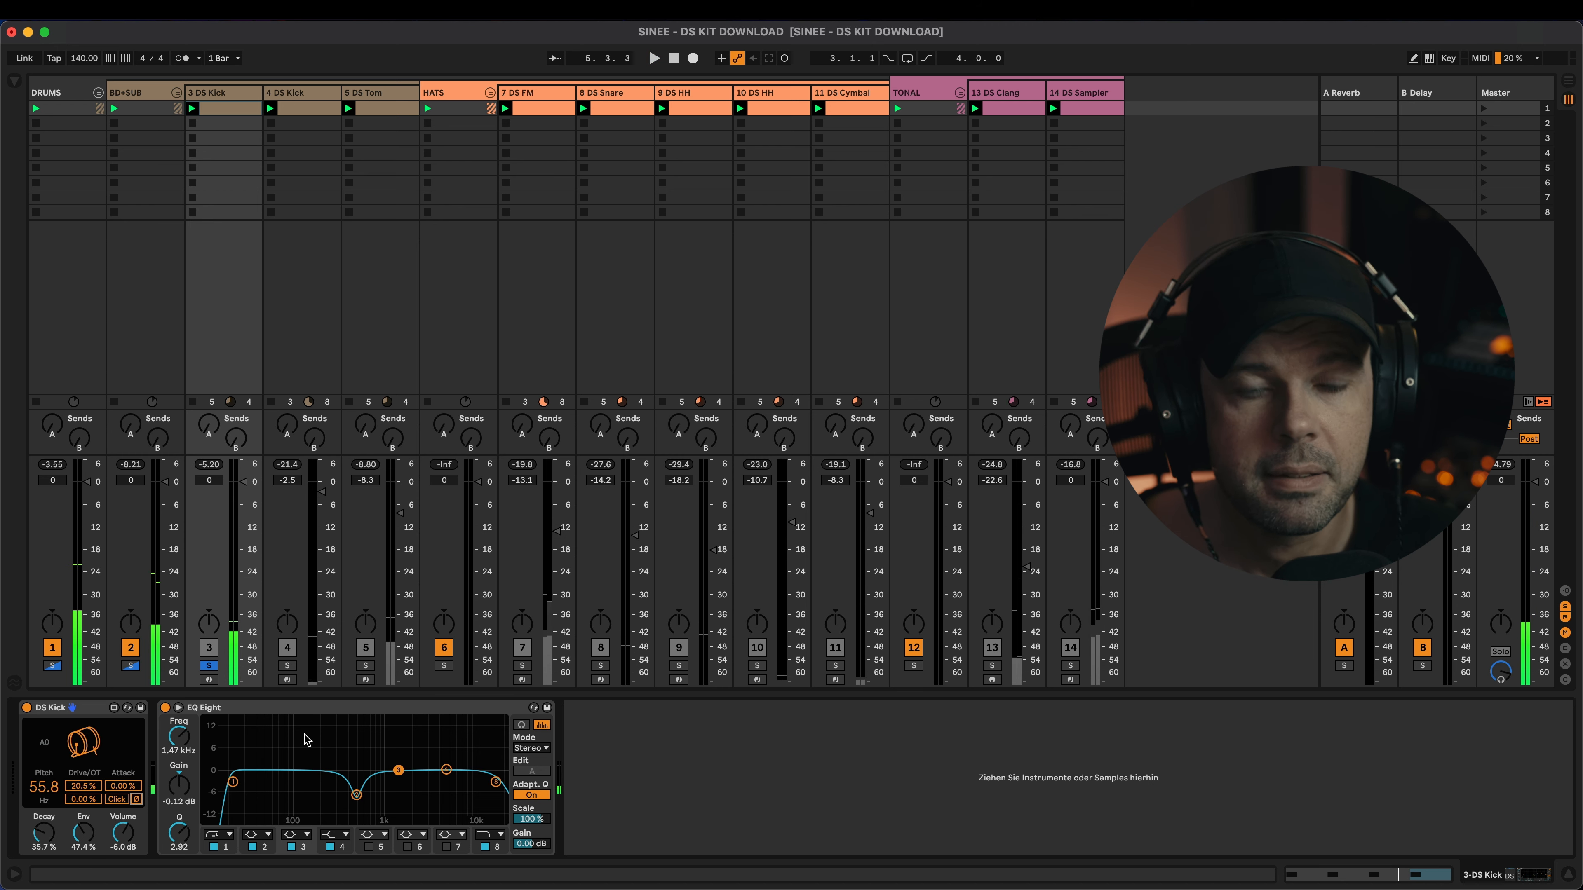
Step: Solo the 4 DS Kick track and examine its clip and device chain
left_click(287, 665)
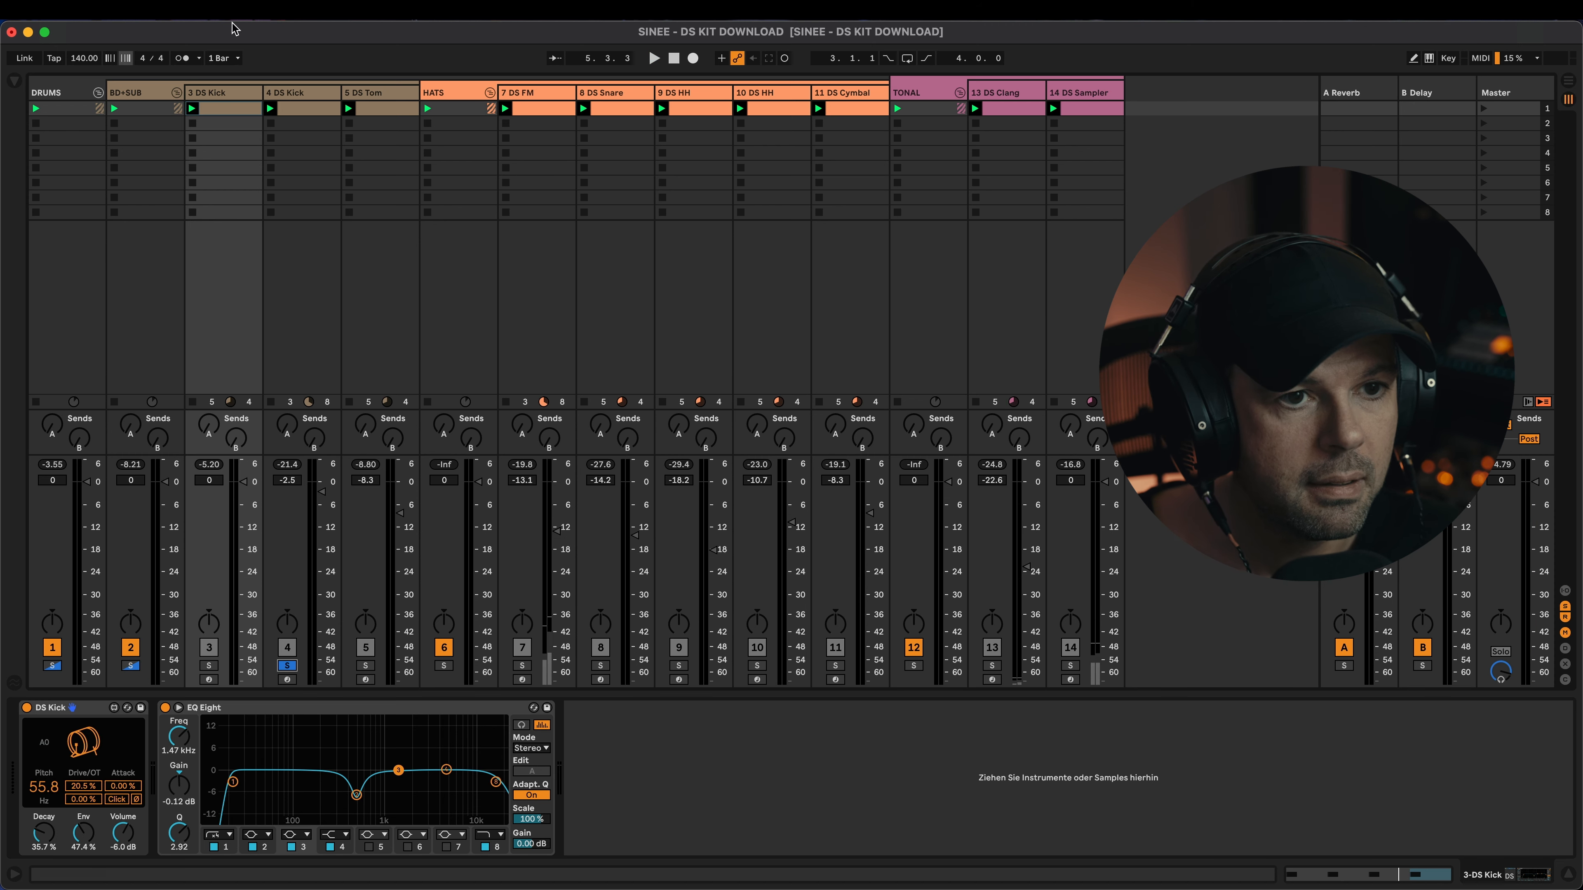
left_click(325, 105)
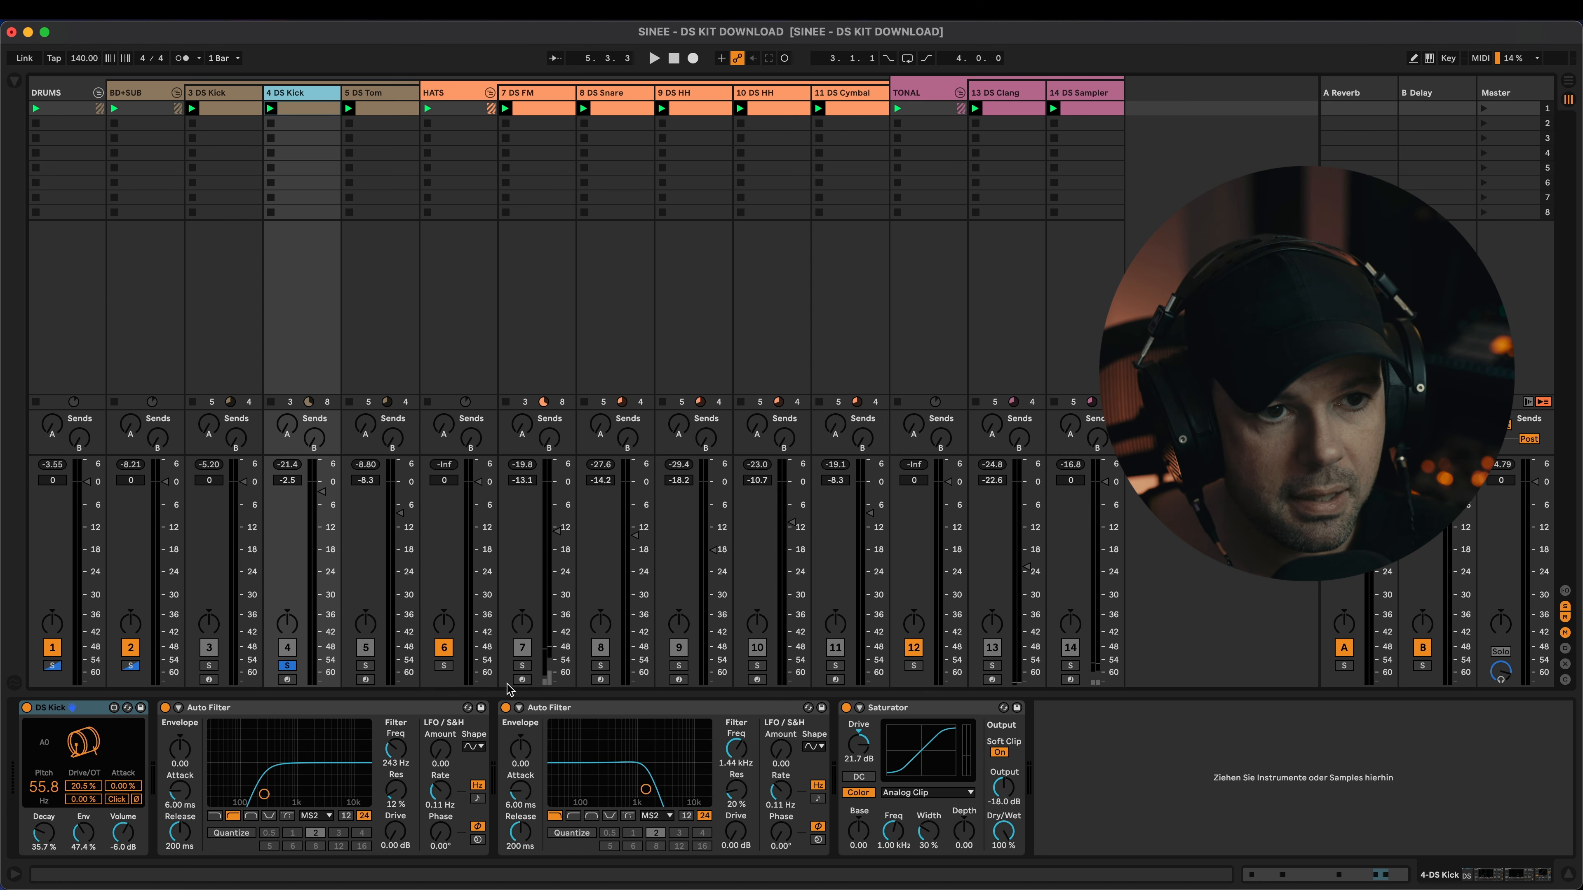
double_click(294, 109)
left_click(501, 742)
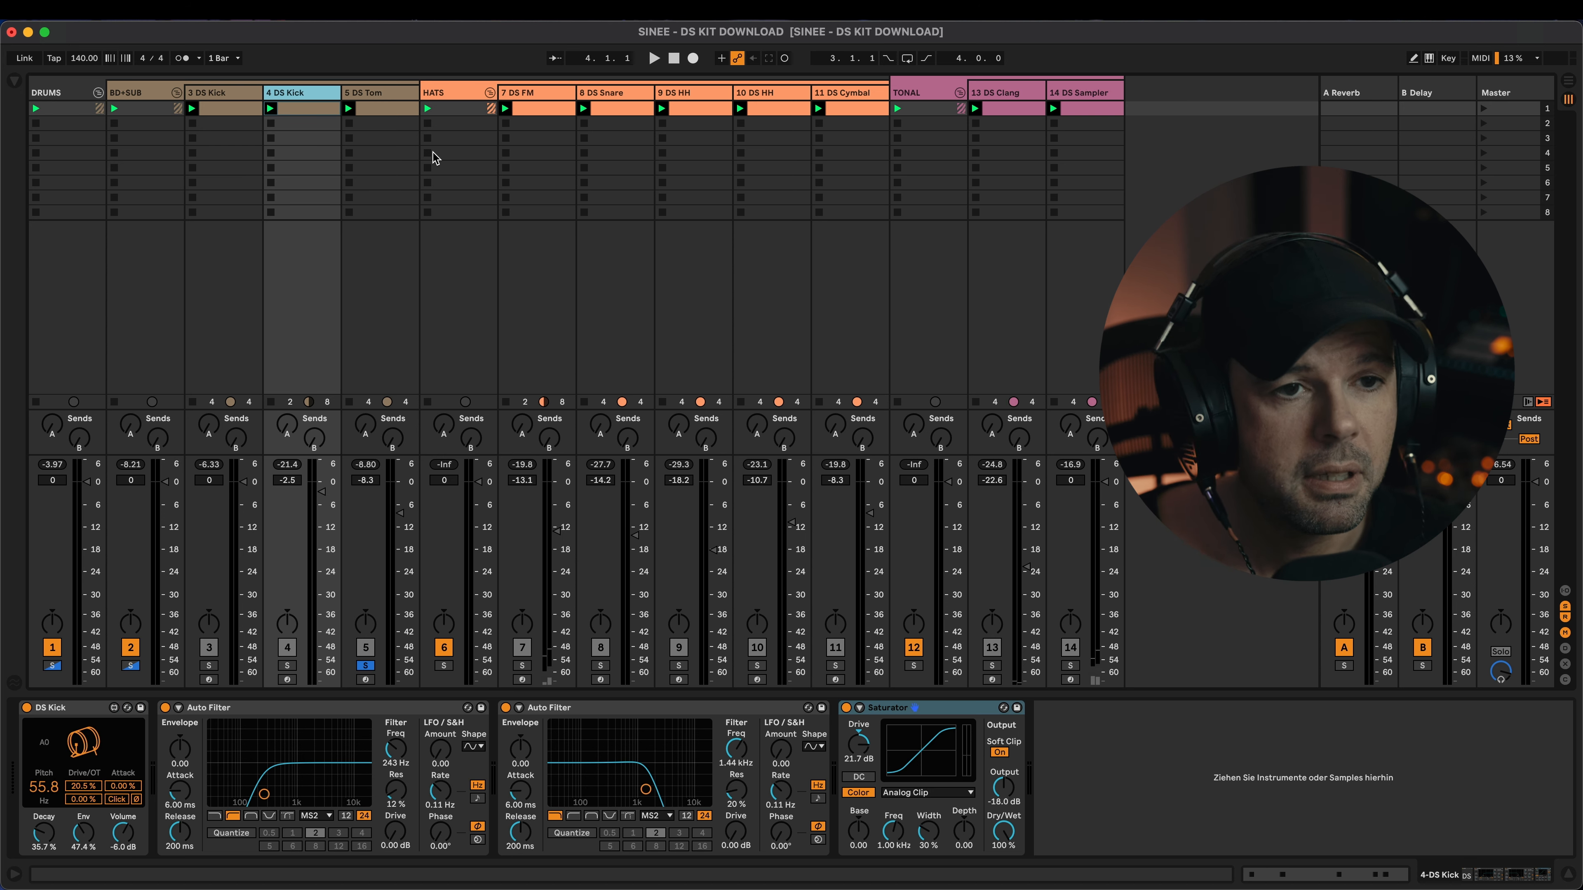
Step: Examine the devices on the 5 DS Tom track and listen to it soloed
left_click(381, 94)
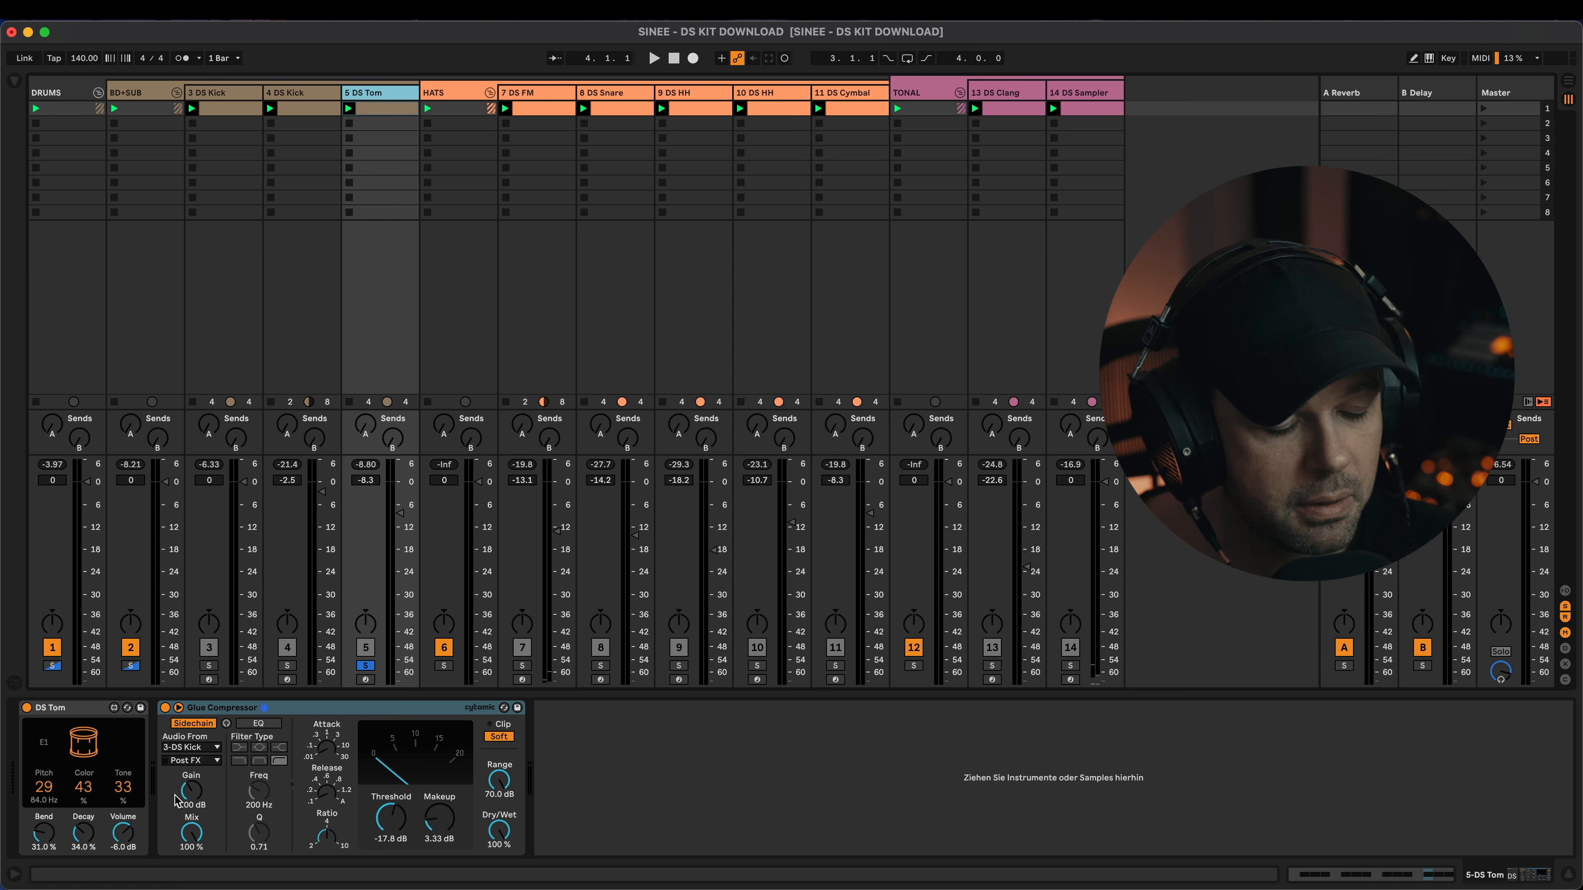
key("space")
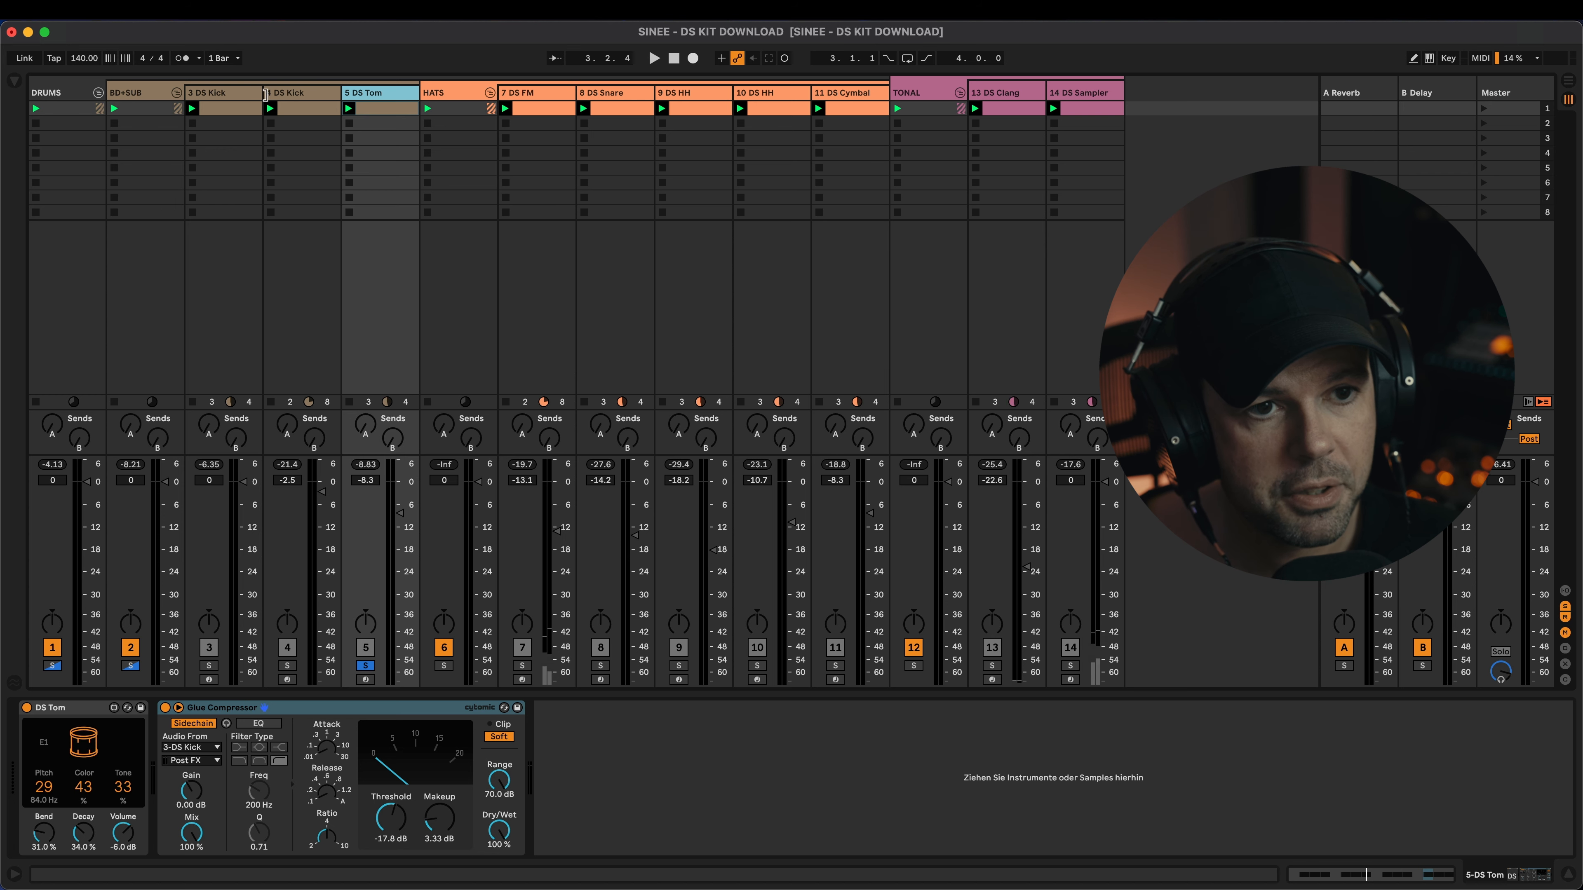
Step: Examine the BD+SUB group's effects and listen to the whole group soloed
left_click(151, 99)
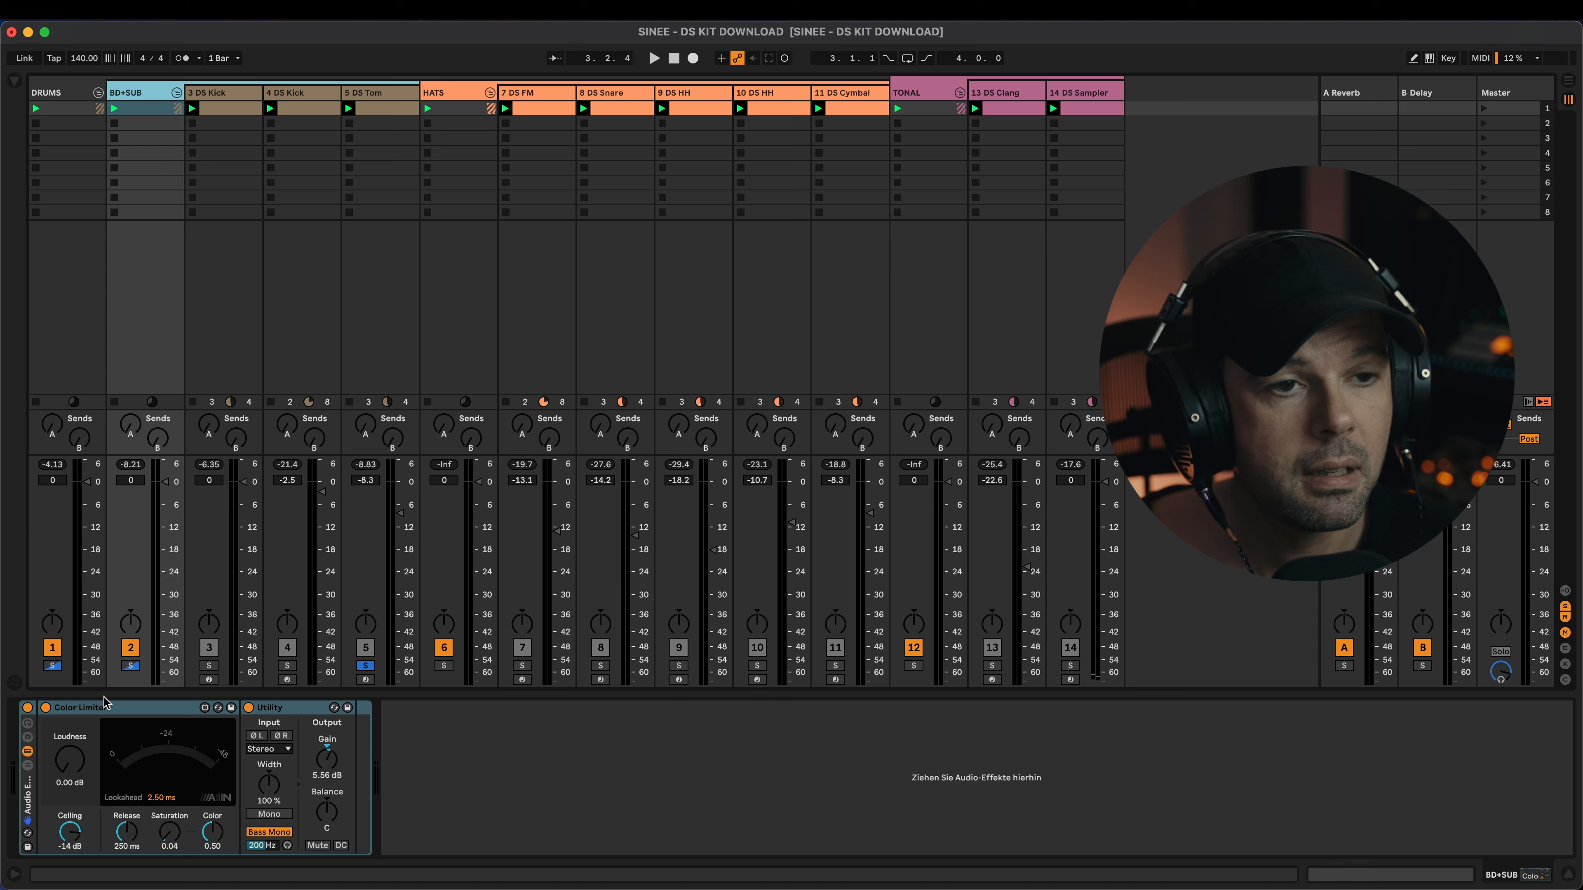
left_click(134, 666)
key("space")
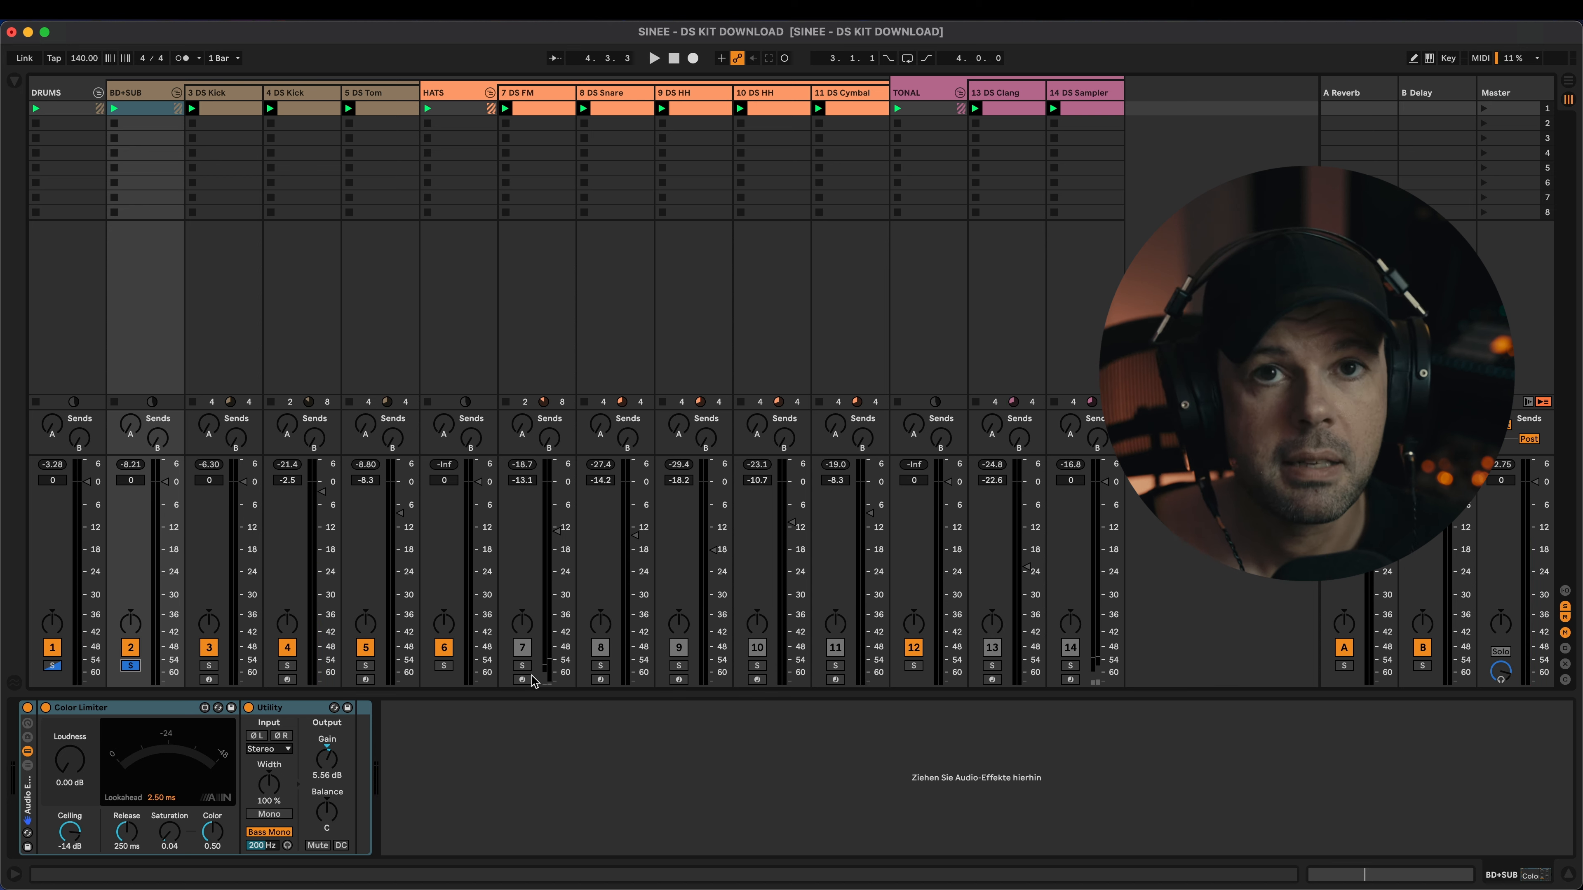
Step: Solo the 7 DS FM track, show its device chain and play it back
left_click(525, 665)
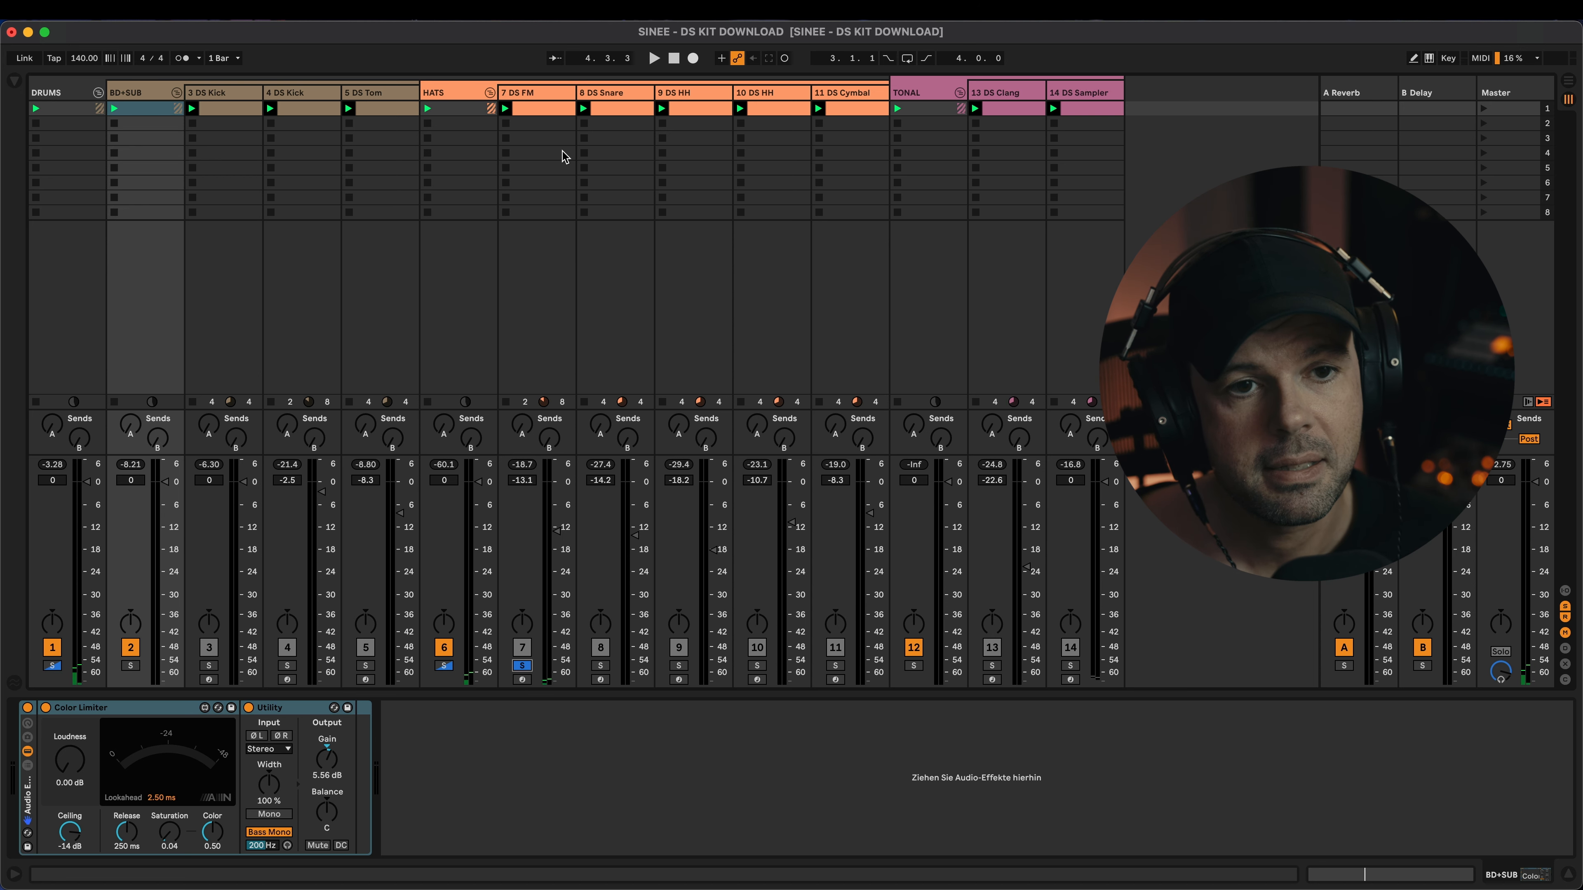
left_click(554, 97)
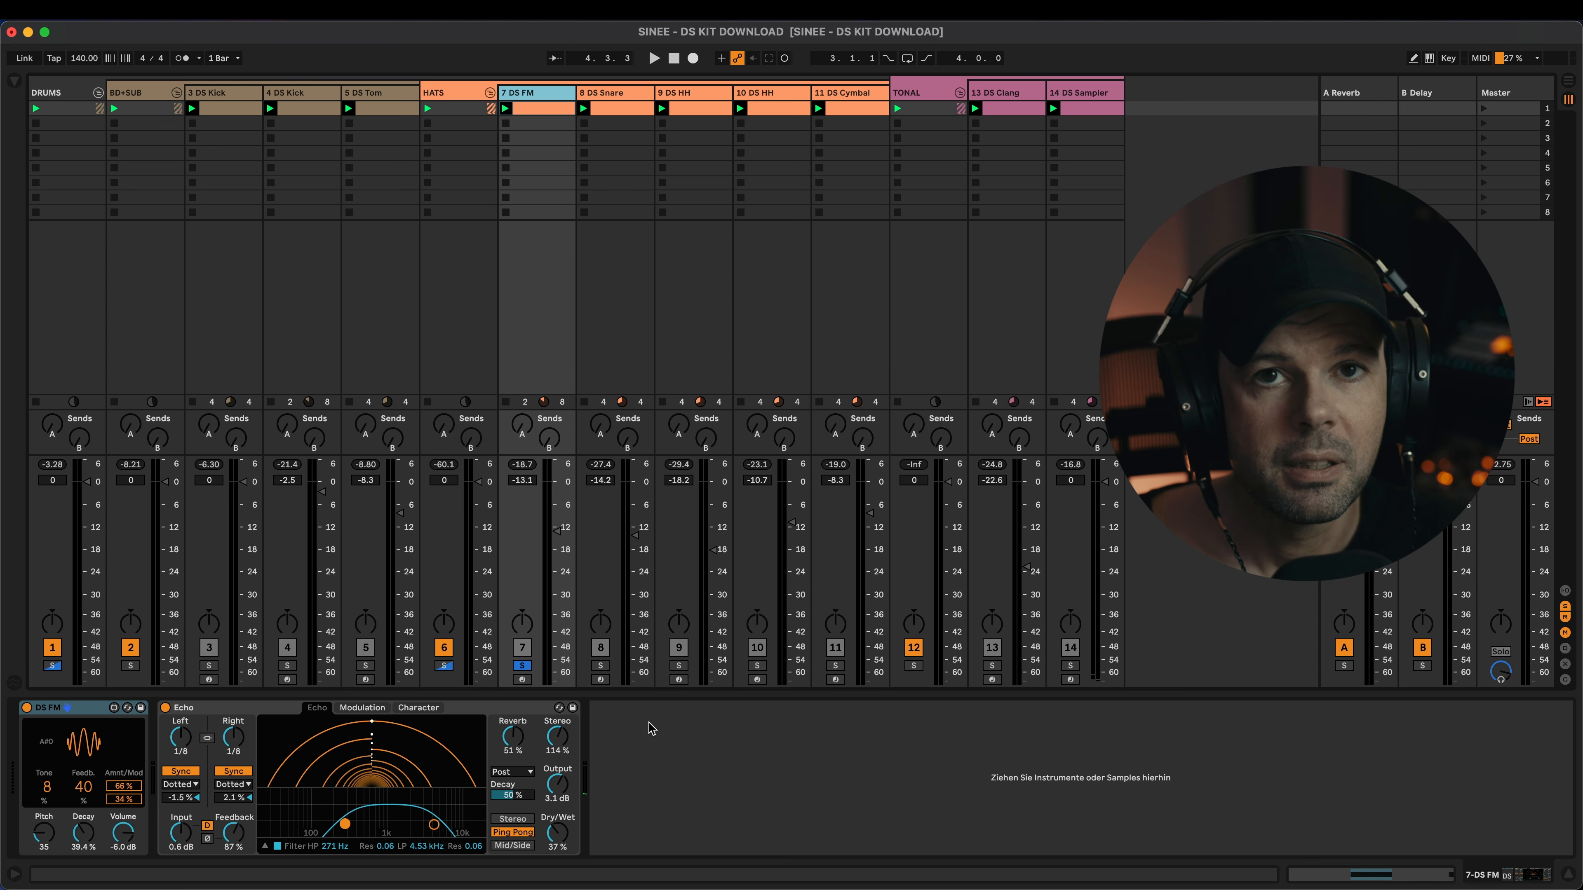
key("space")
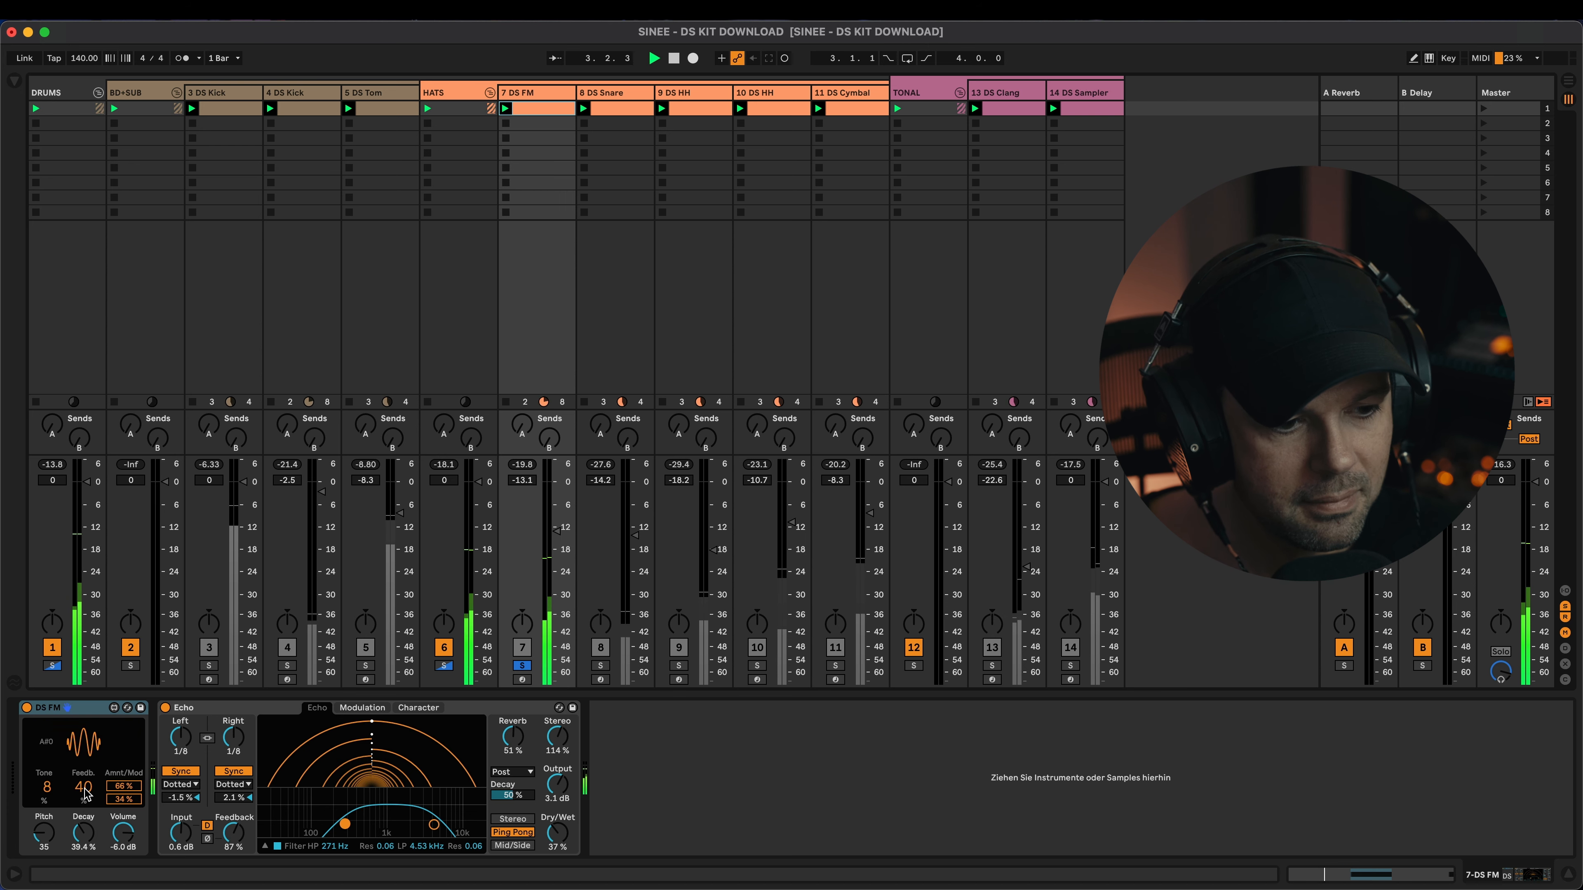
Step: Try a higher Tone setting on the DS FM device during playback, stop, and undo the device changes
left_click_drag(49, 795, 49, 768)
left_click_drag(90, 790, 48, 814)
key("space")
key("super+z")
key("super+z")
key("super+z")
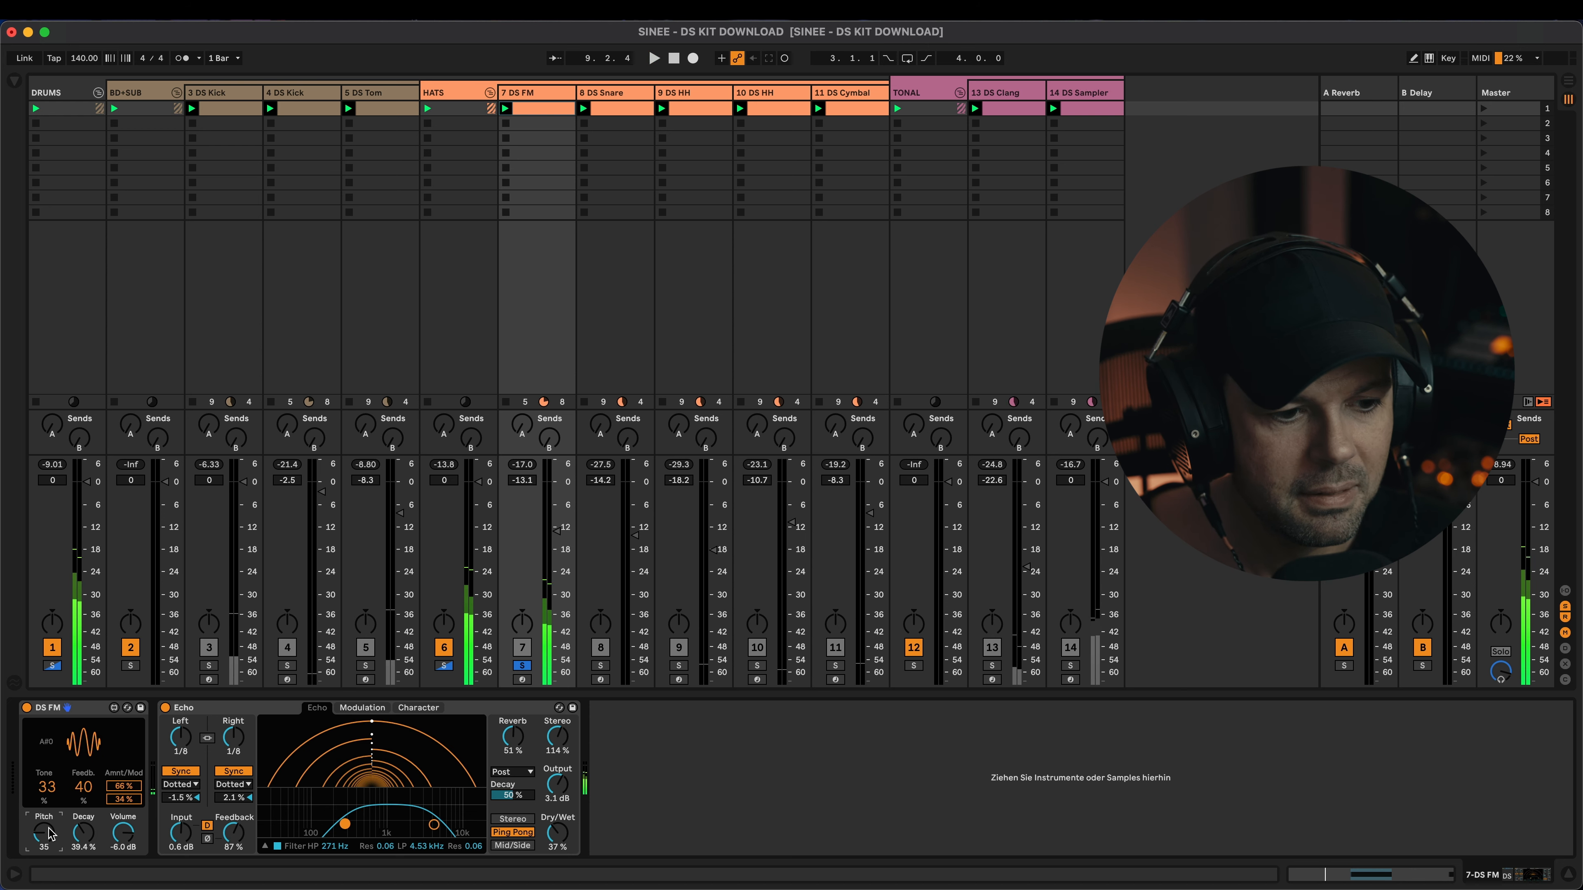
key("super+z")
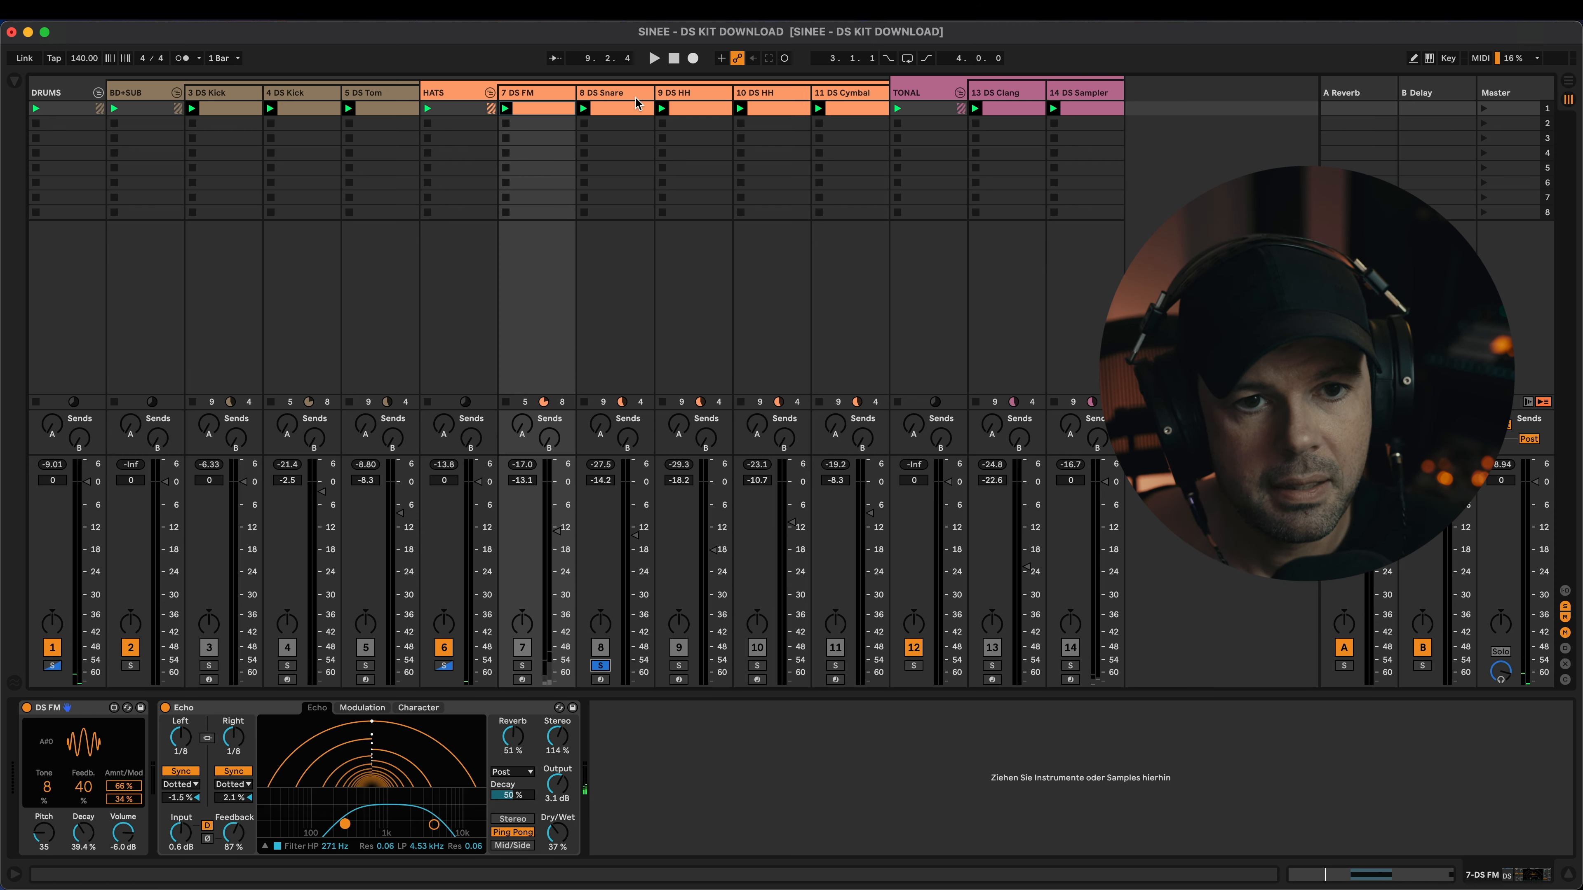
Step: Listen to the 8 DS Snare track soloed and examine its MIDI clip and device chain
left_click(631, 110)
key("space")
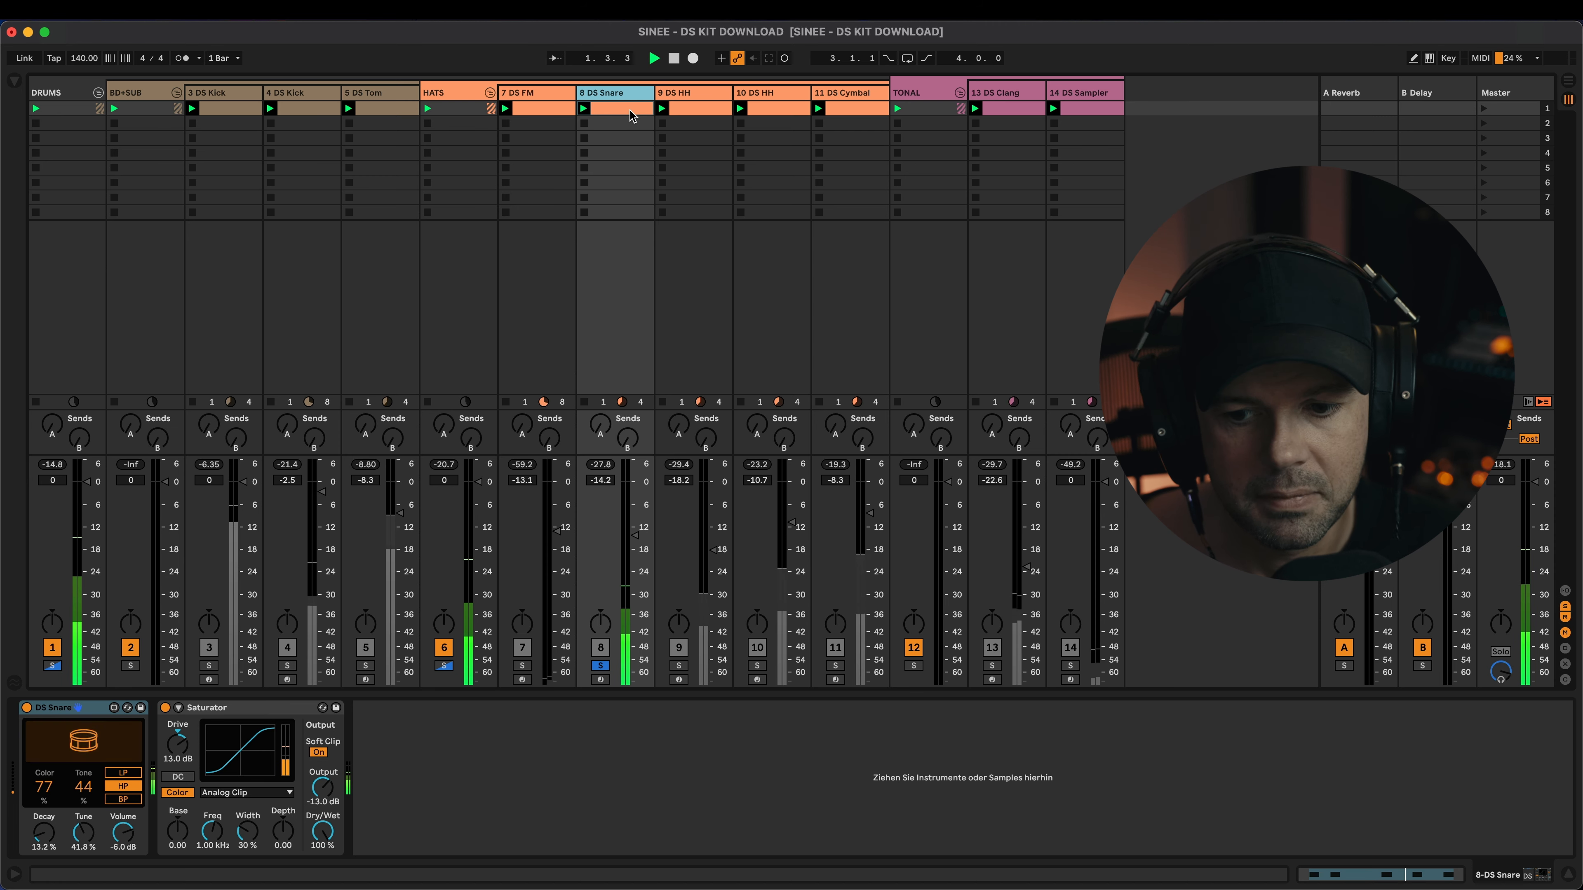
key("shift+Tab")
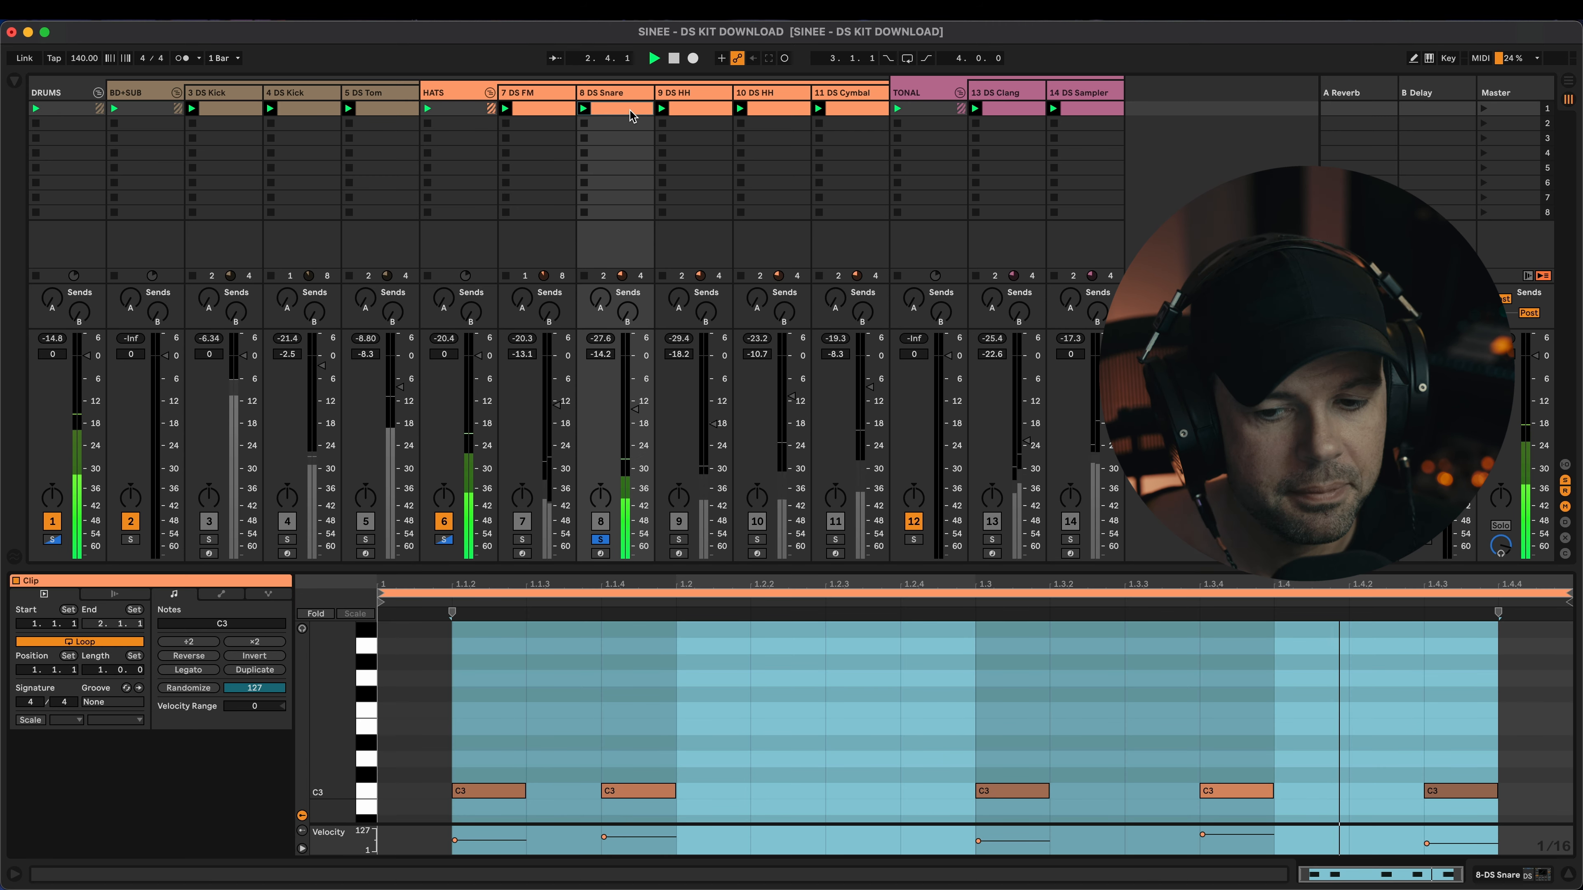
key("shift+Tab")
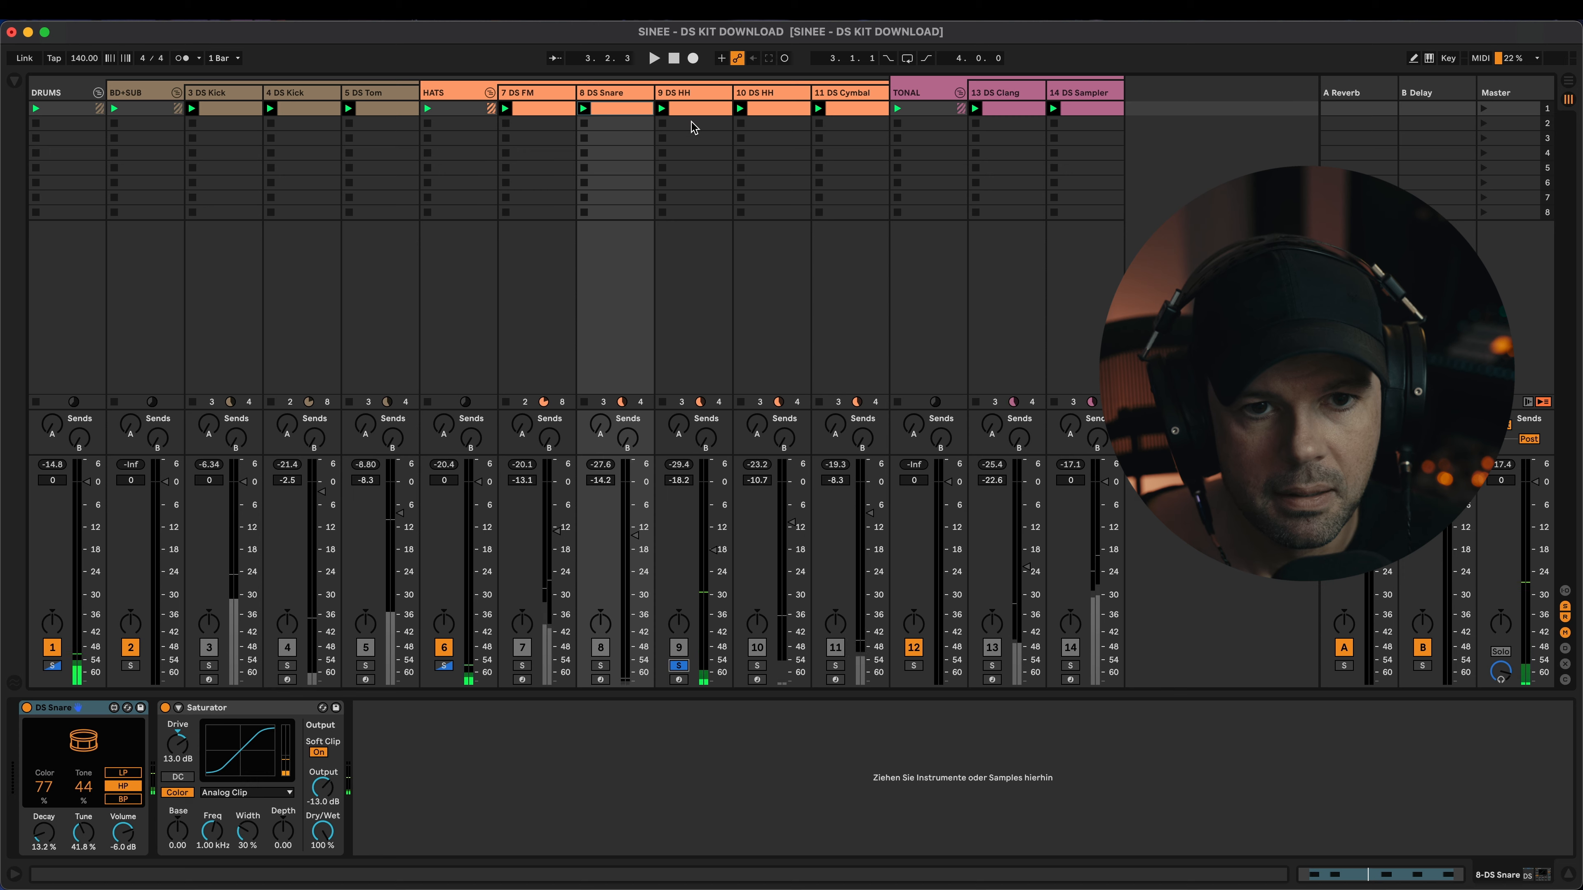
Step: Play the soloed 9 DS HH track while raising the DS HH Decay to 14.5 % and lowering it to 4.85 %
left_click(698, 120)
left_click(699, 111)
key("space")
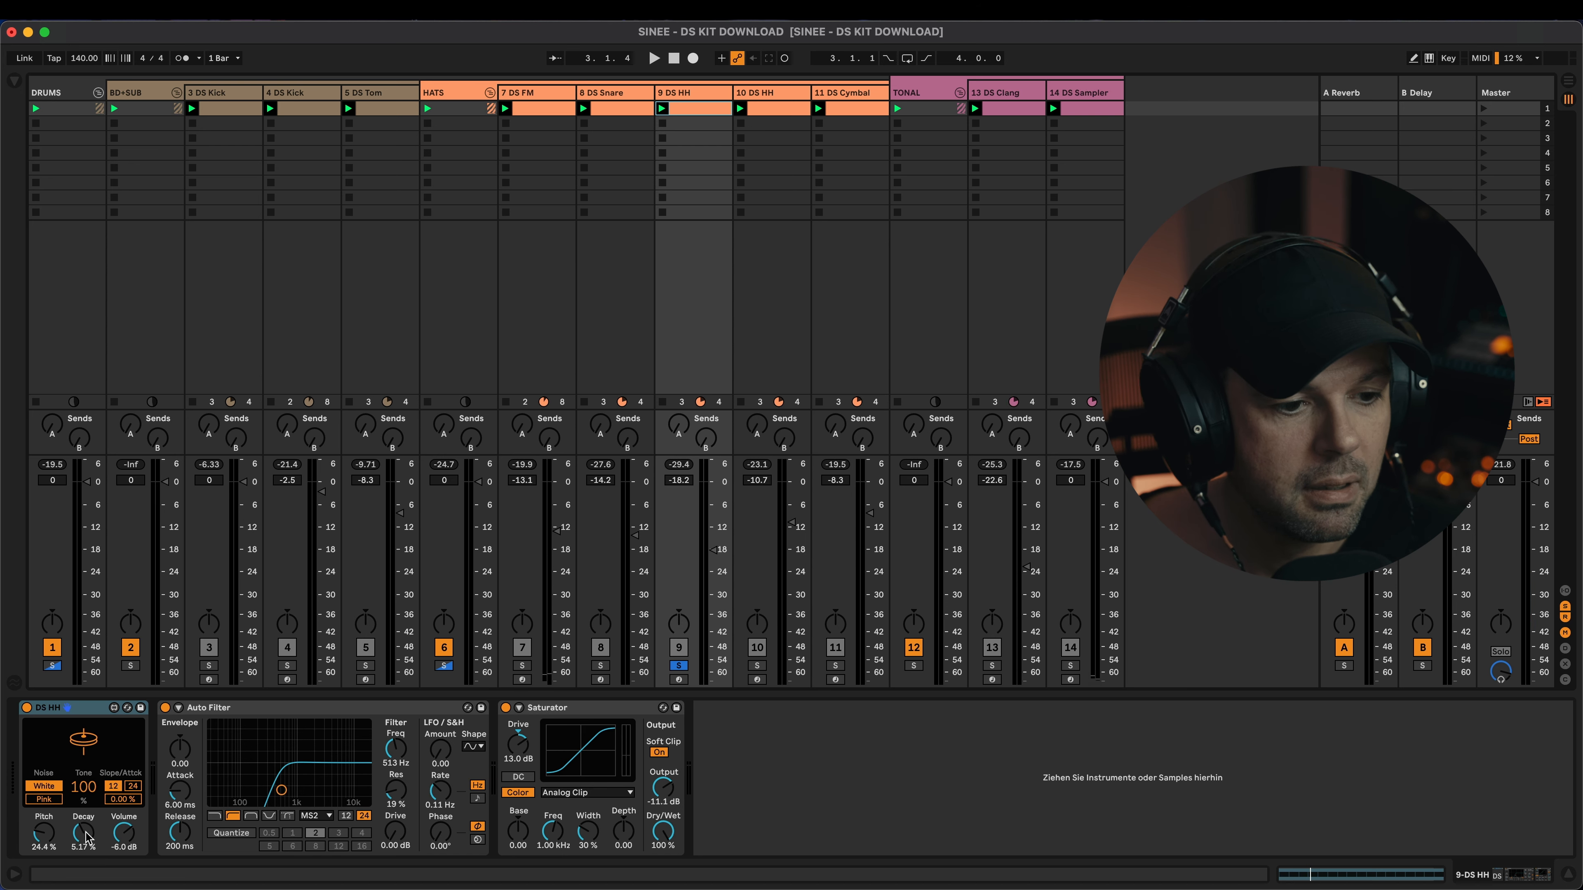
left_click_drag(88, 841, 87, 823)
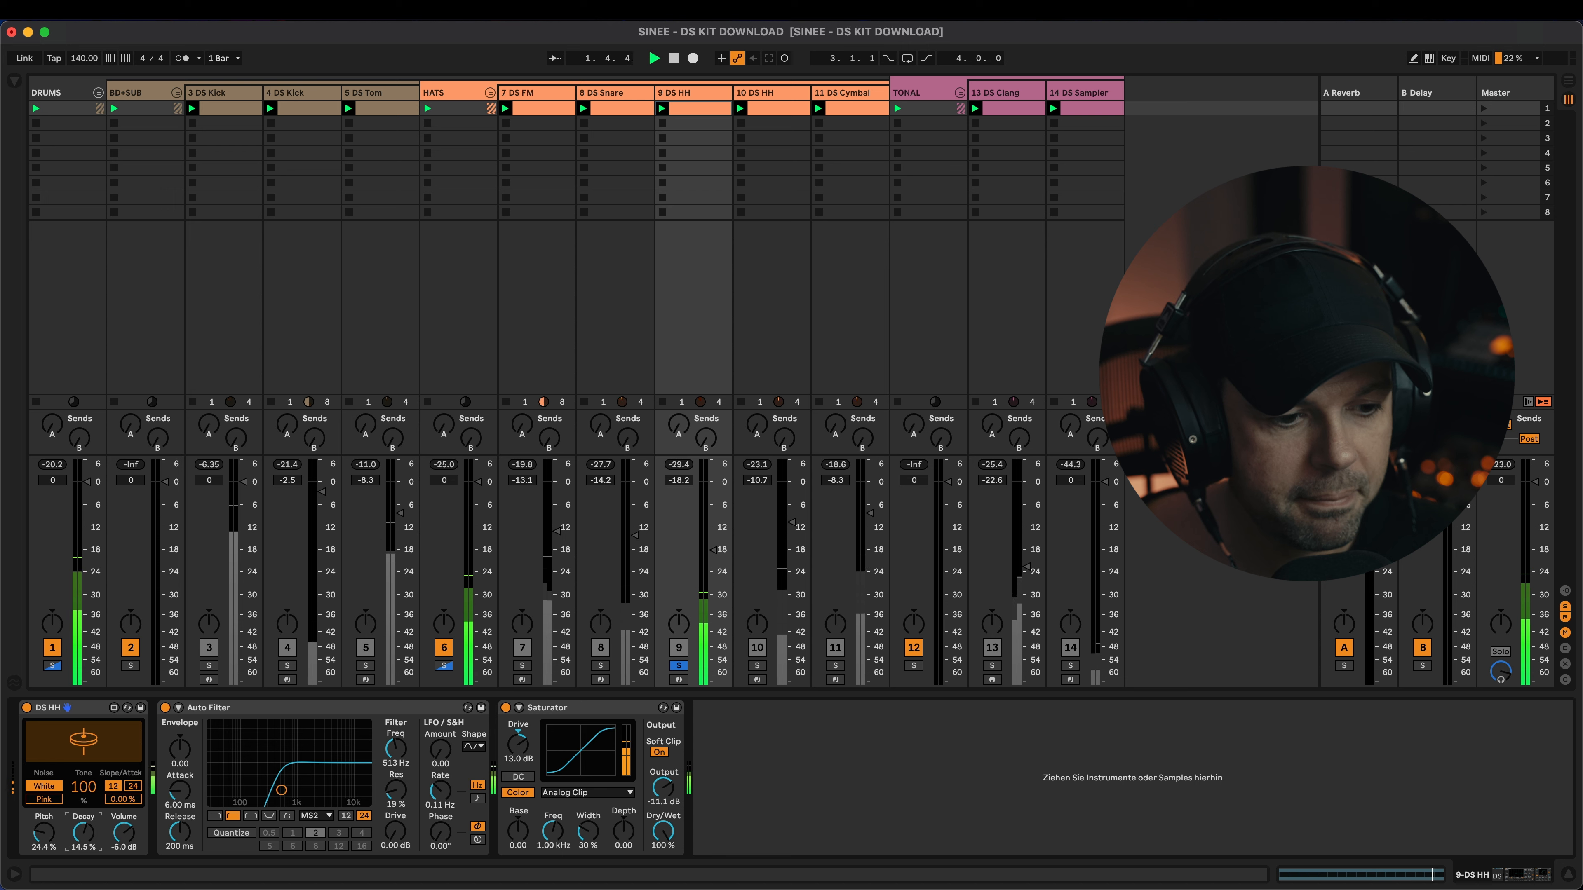
mouse_move(88, 824)
left_mouse_down()
mouse_move(88, 776)
mouse_move(87, 838)
left_mouse_up()
Step: Examine the Auto Filter and Saturator on 9 DS HH and compare the sound with the Saturator switched off and on
left_click(364, 722)
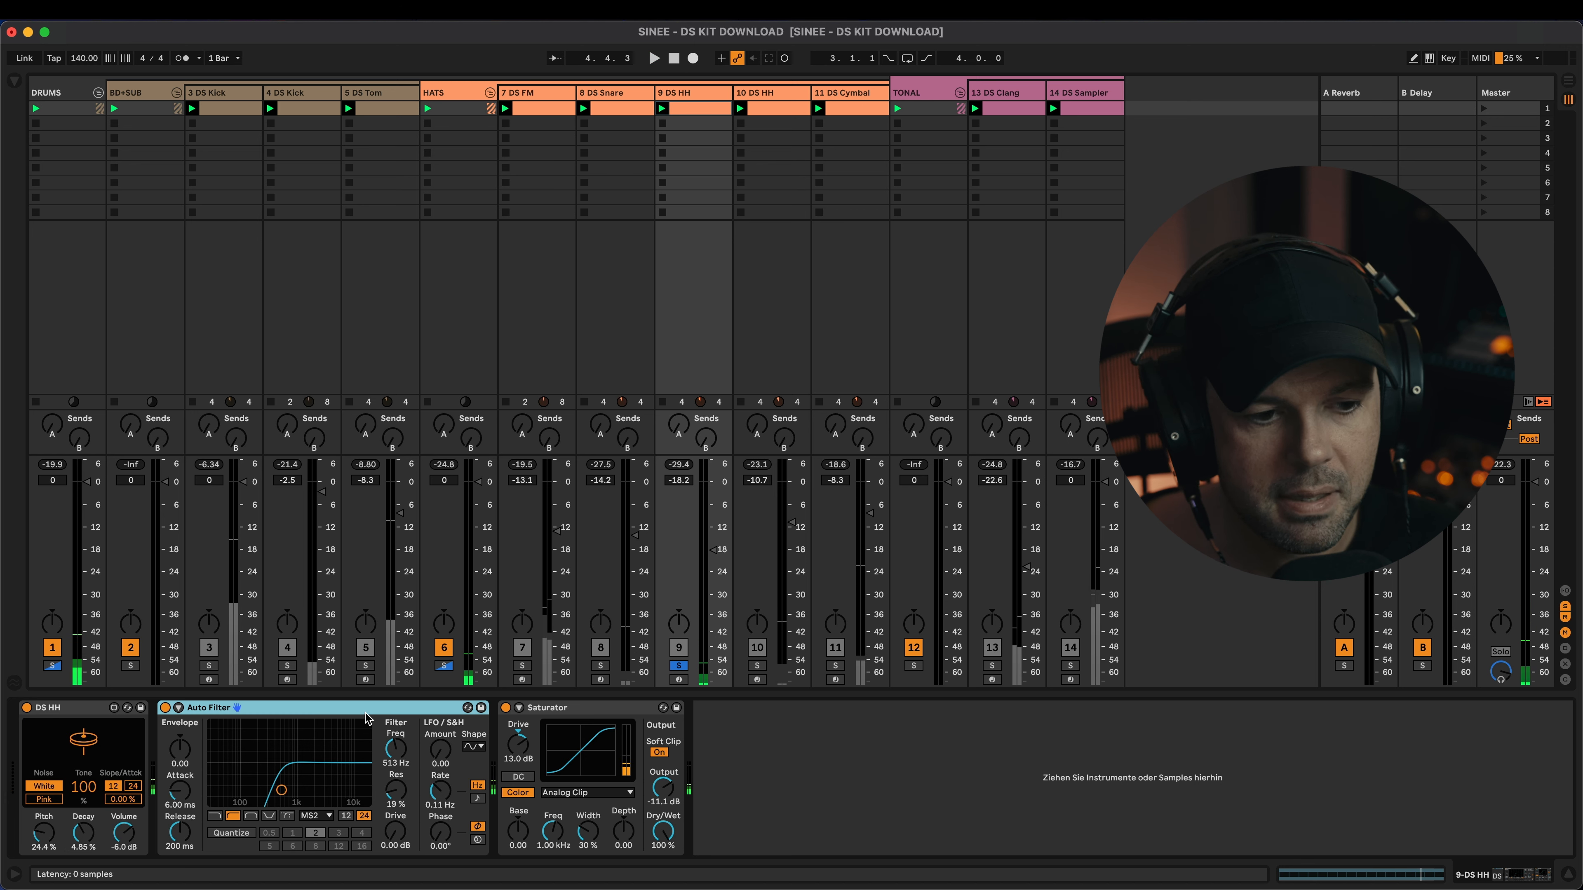
left_click(602, 716)
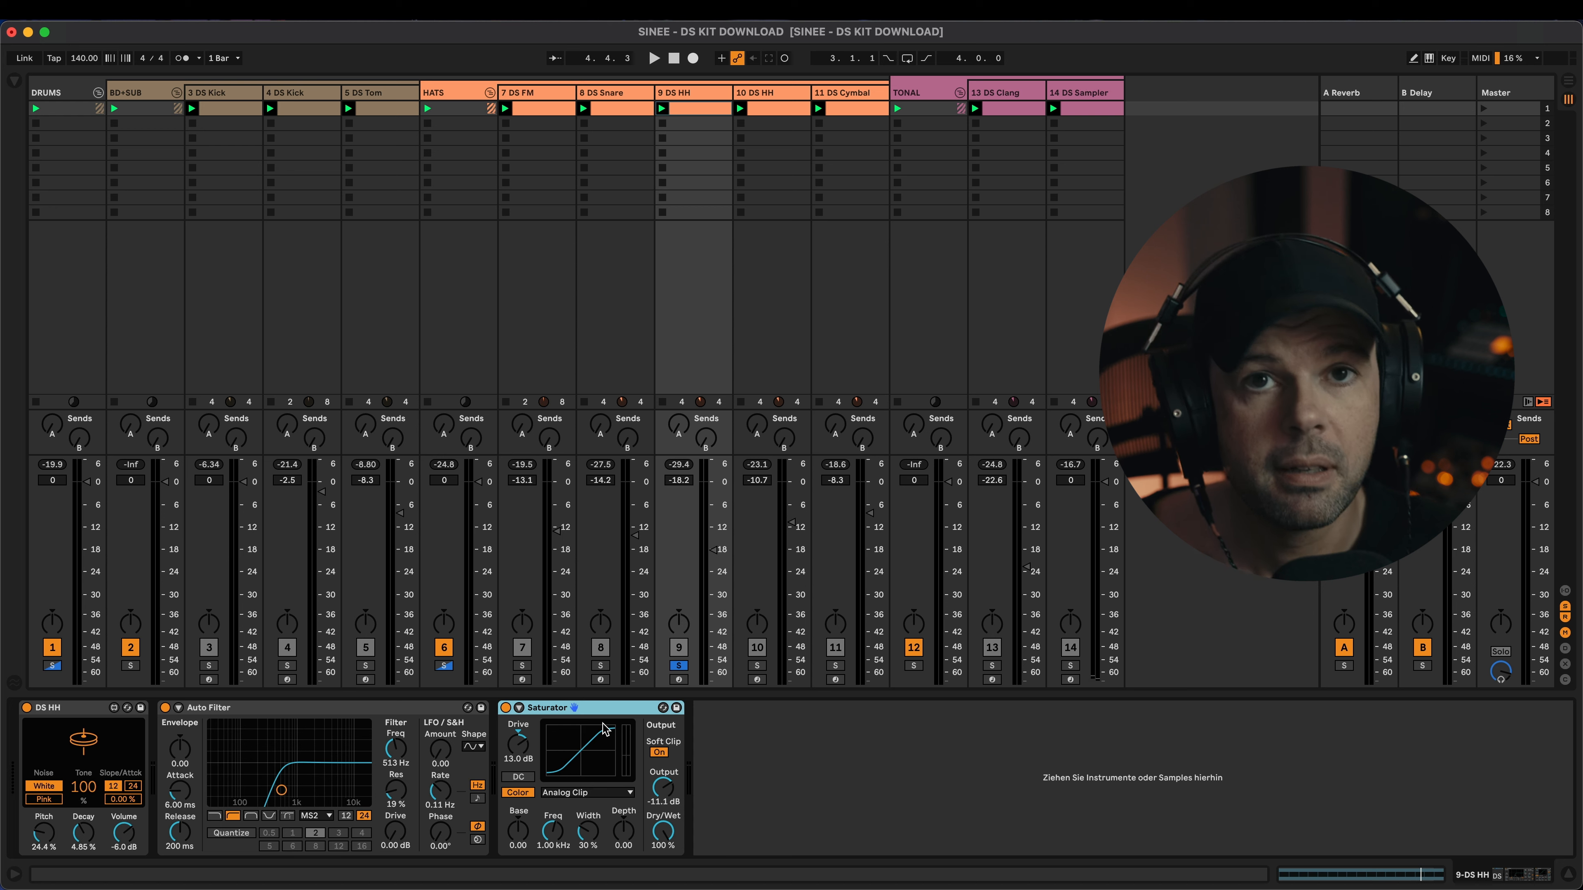
left_click(506, 708)
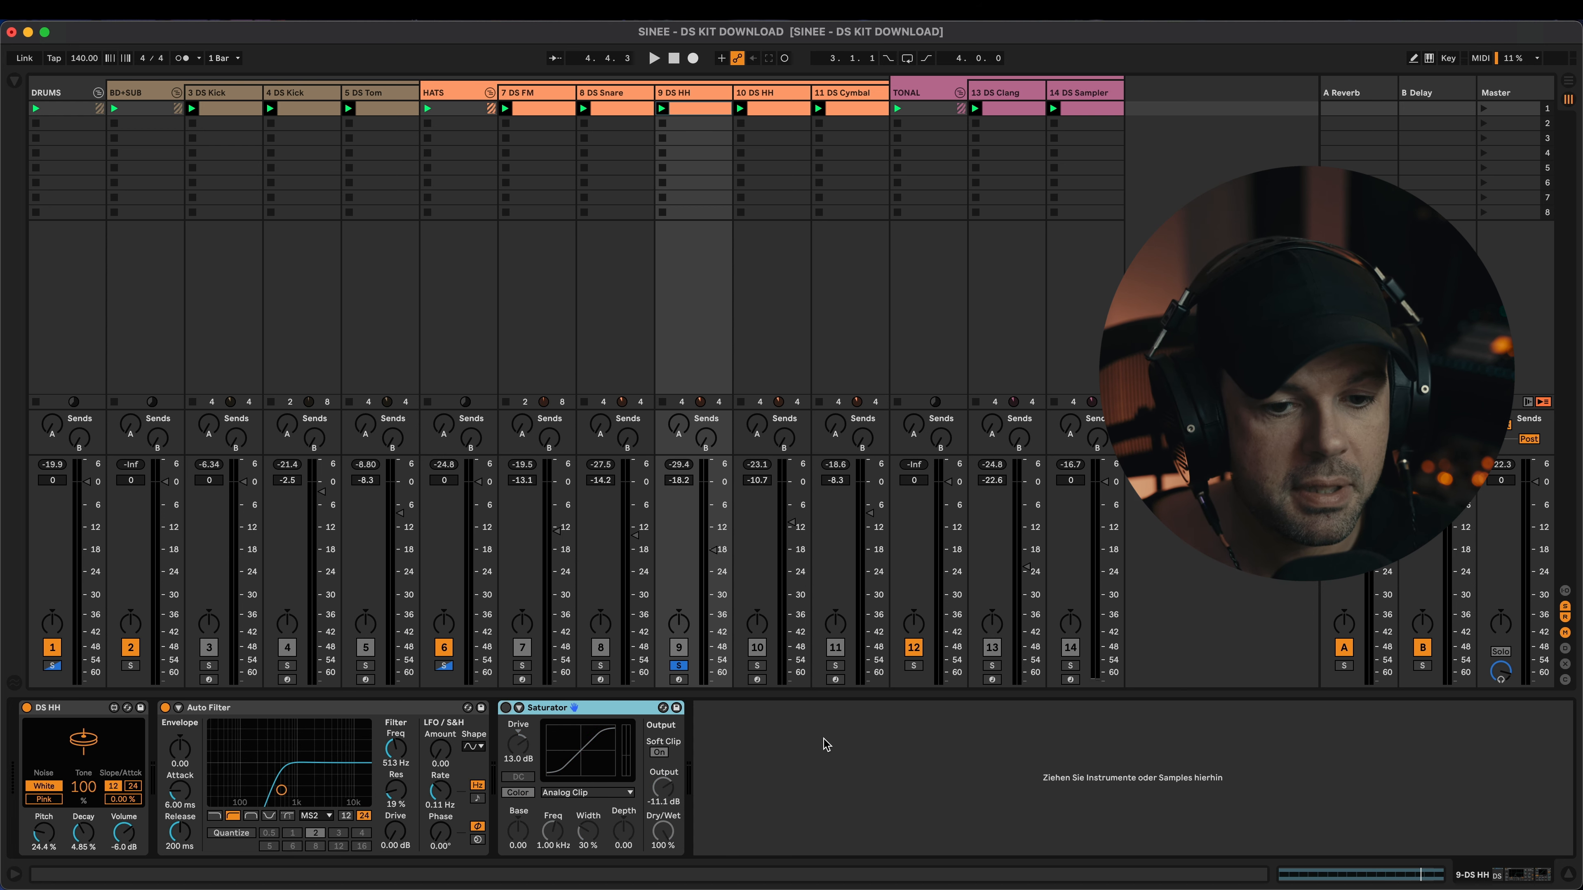
key("space")
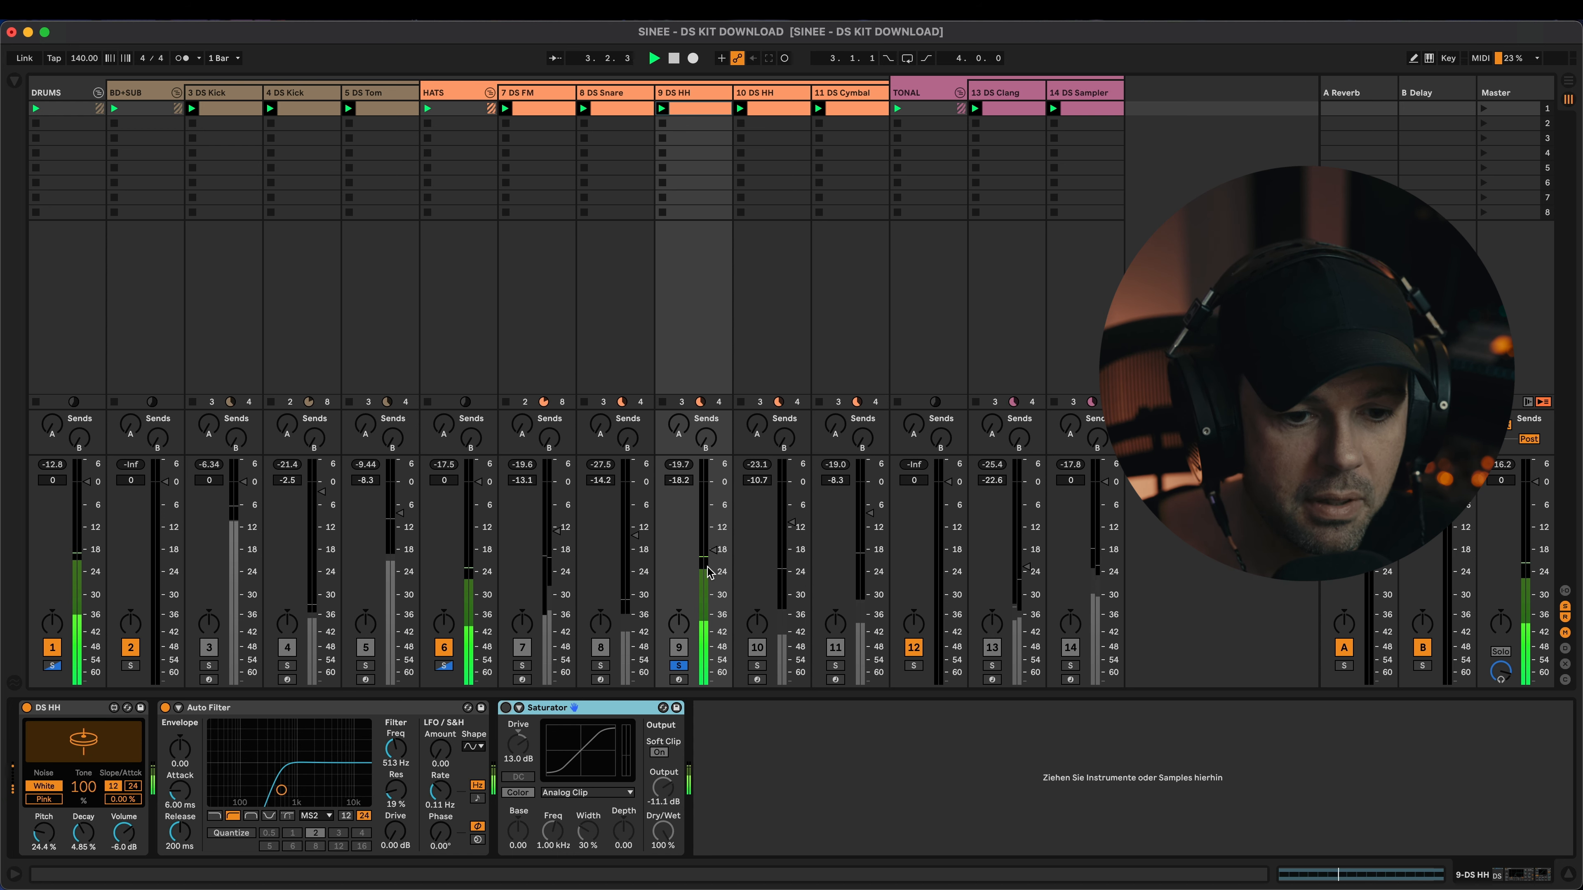
left_click(506, 708)
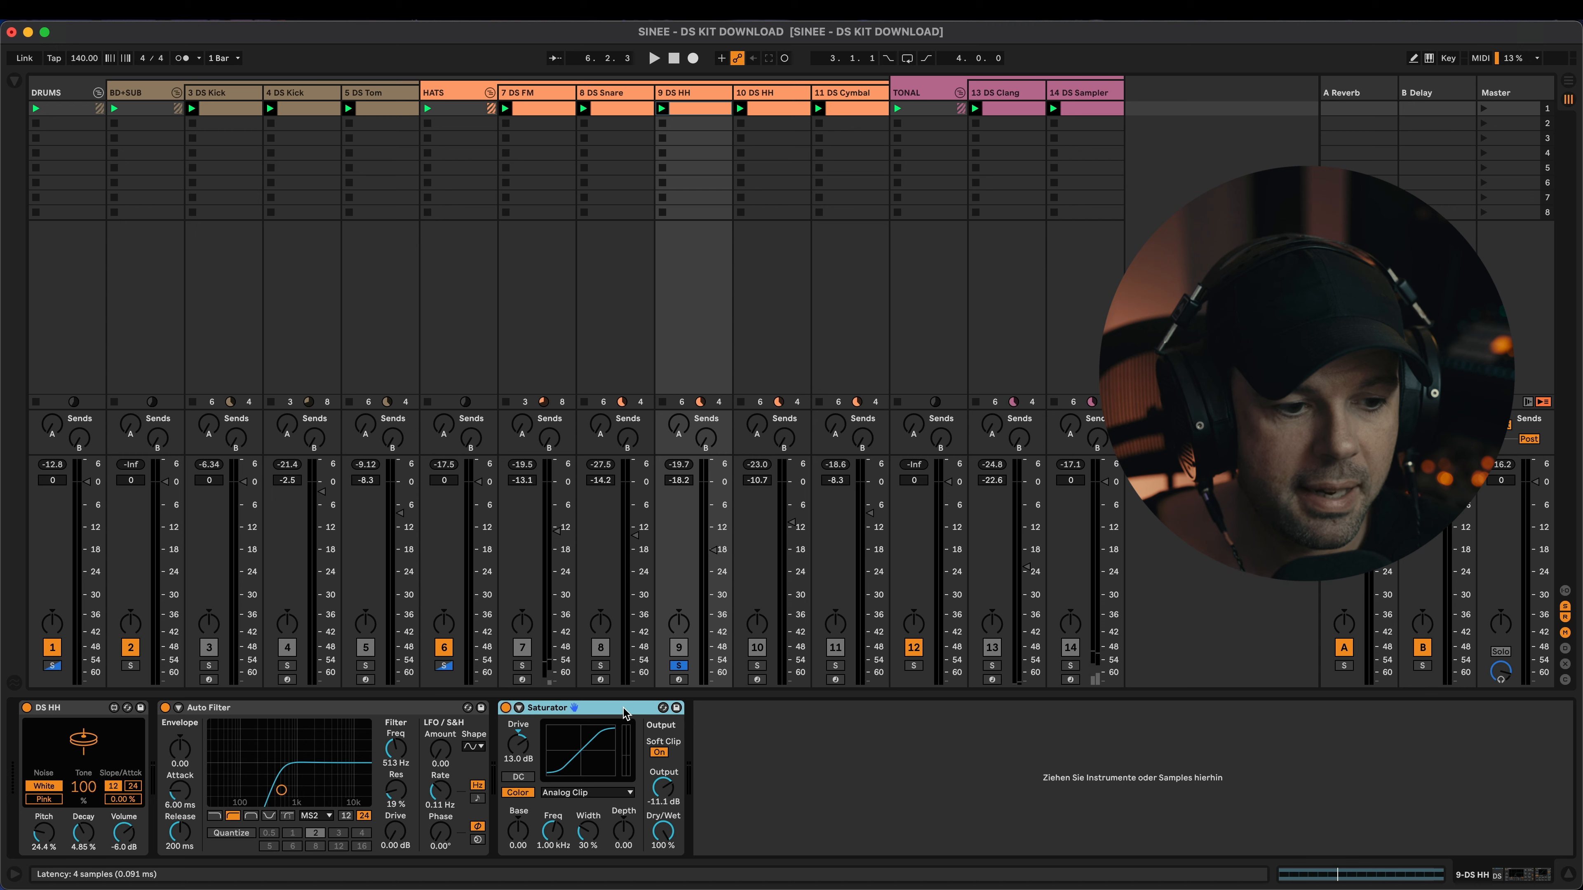
Step: Solo the 10 DS HH track, show its device chain and listen to it
left_click(757, 666)
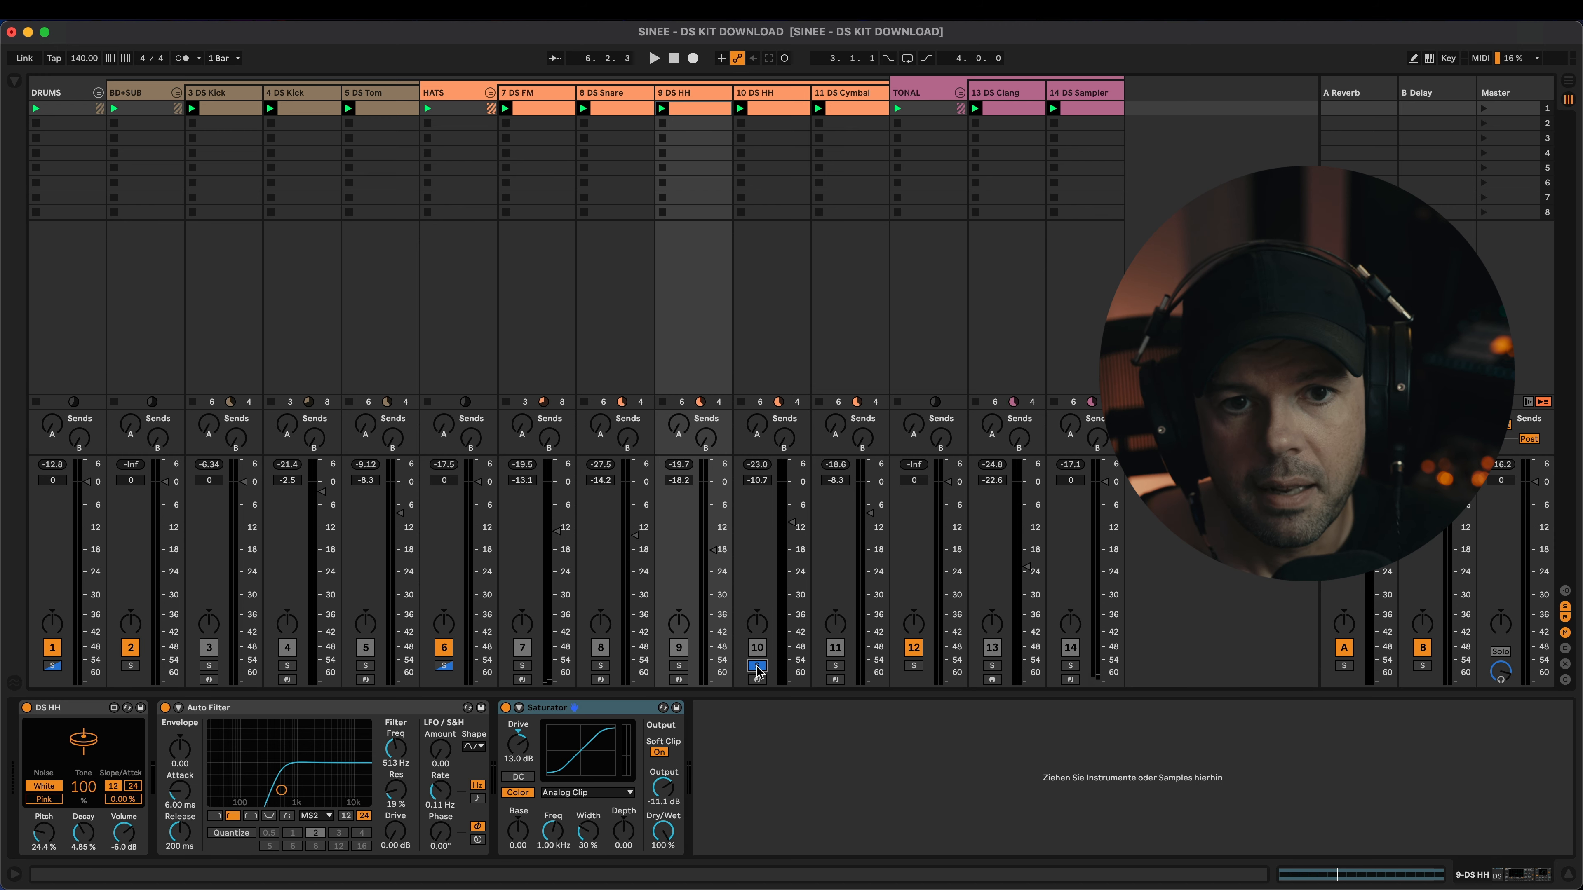
left_click(780, 99)
key("space")
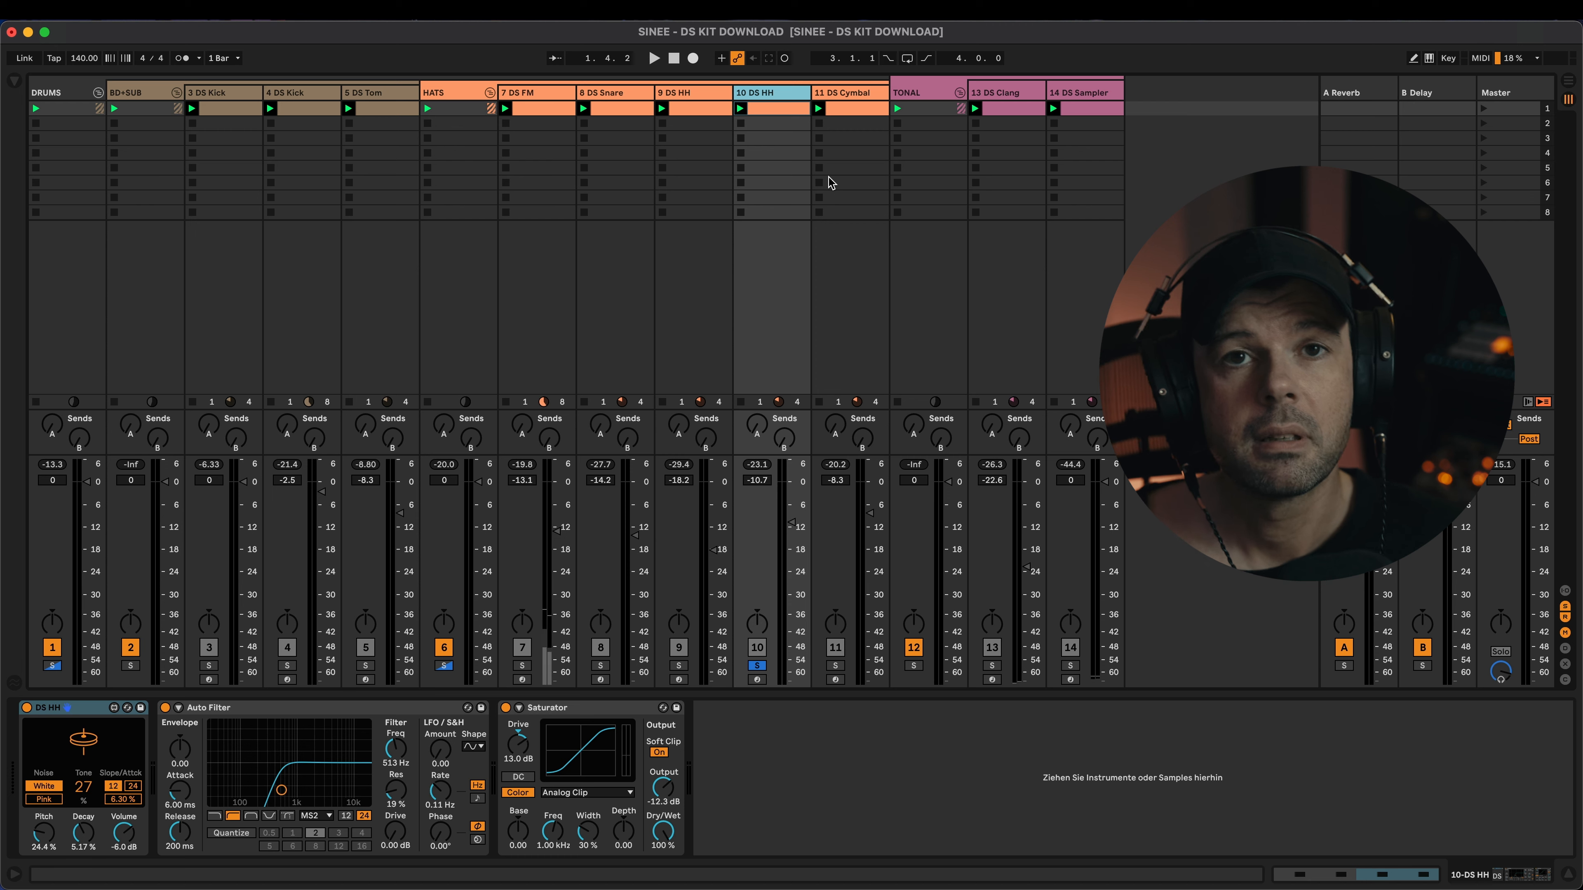
Step: Examine the devices on the 11 DS Cymbal track and listen to it soloed
left_click(859, 94)
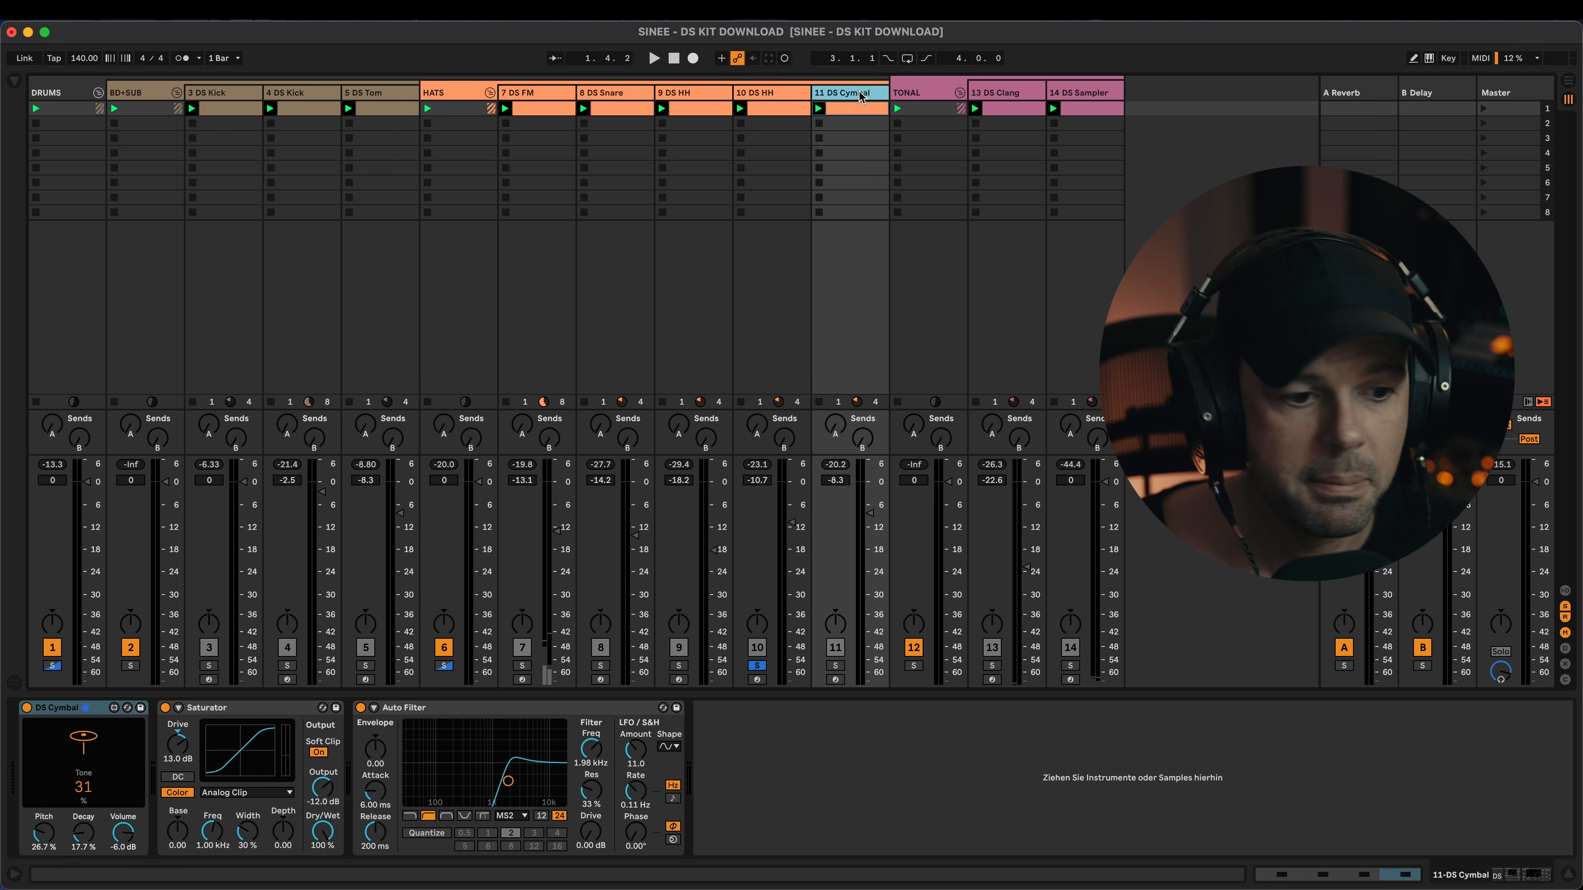
left_click(836, 665)
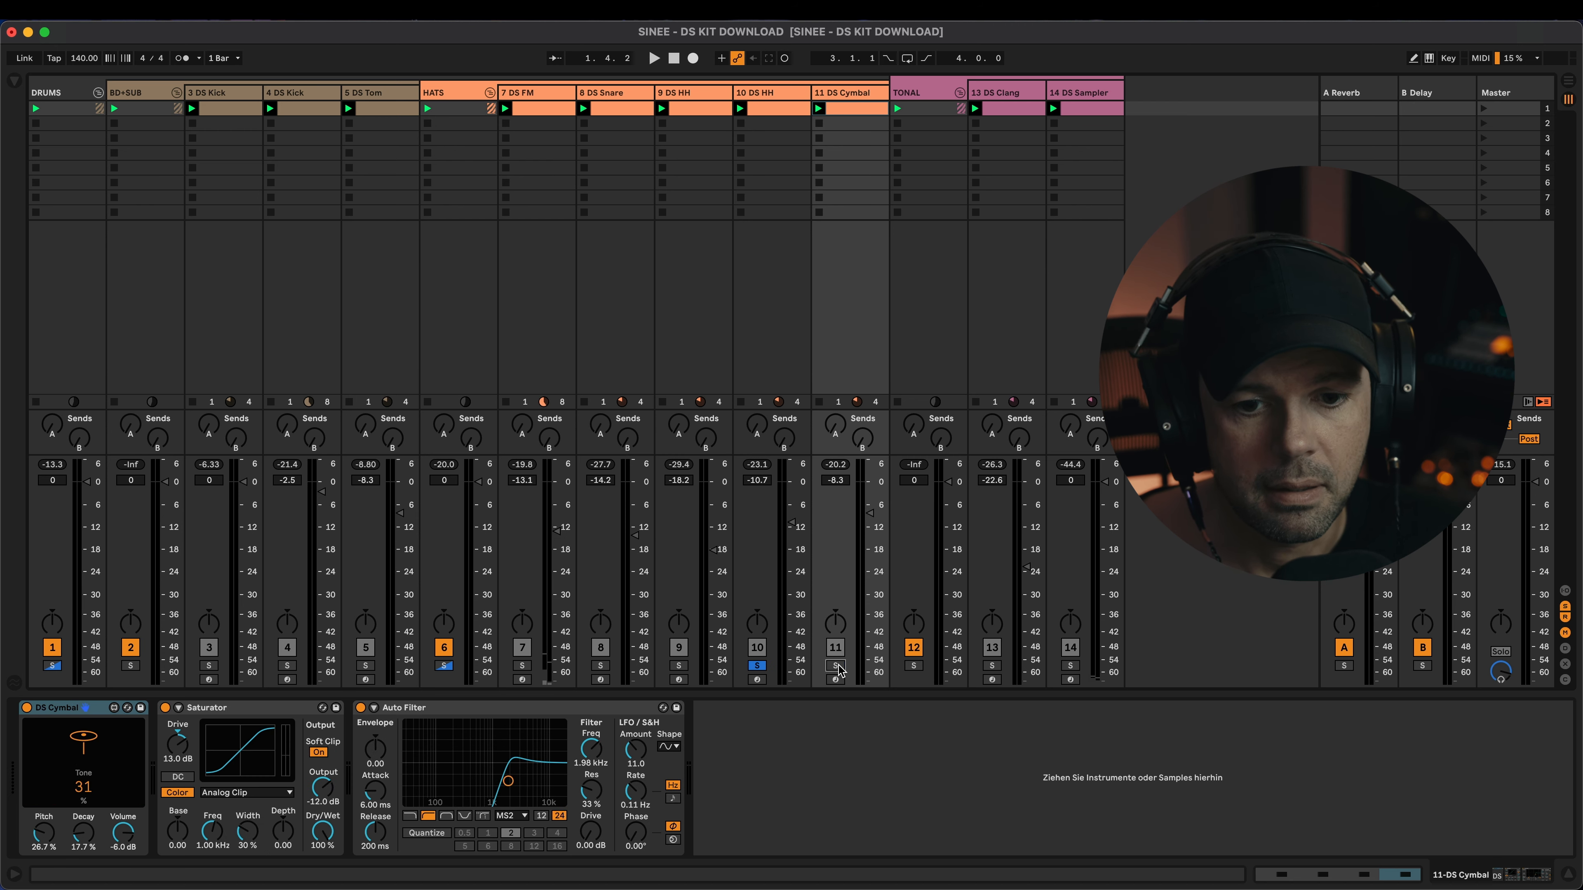
key("space")
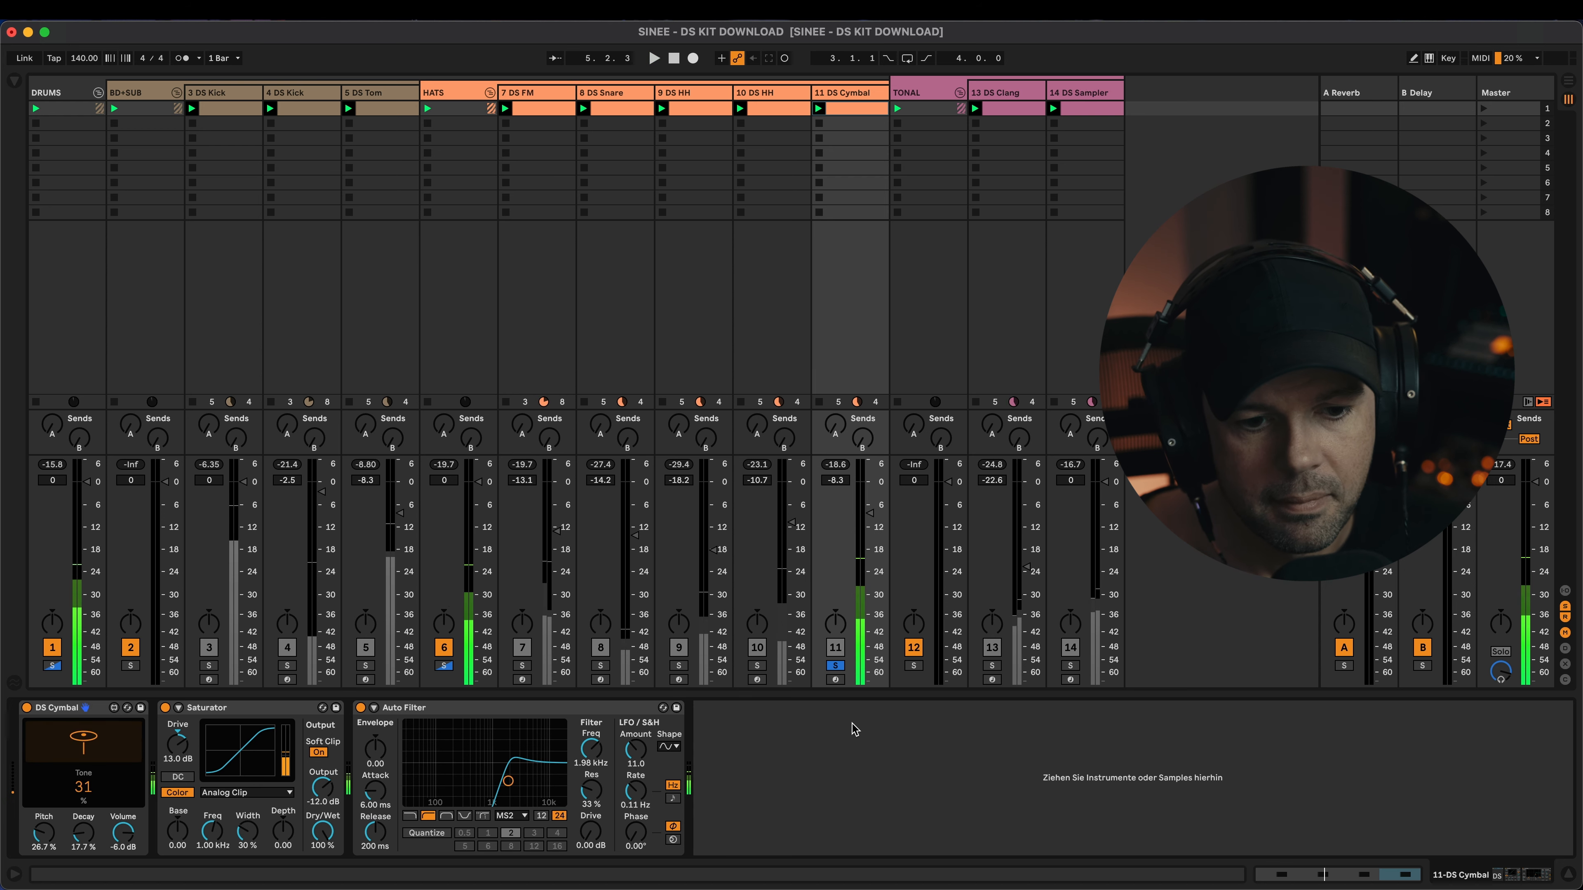
key("space")
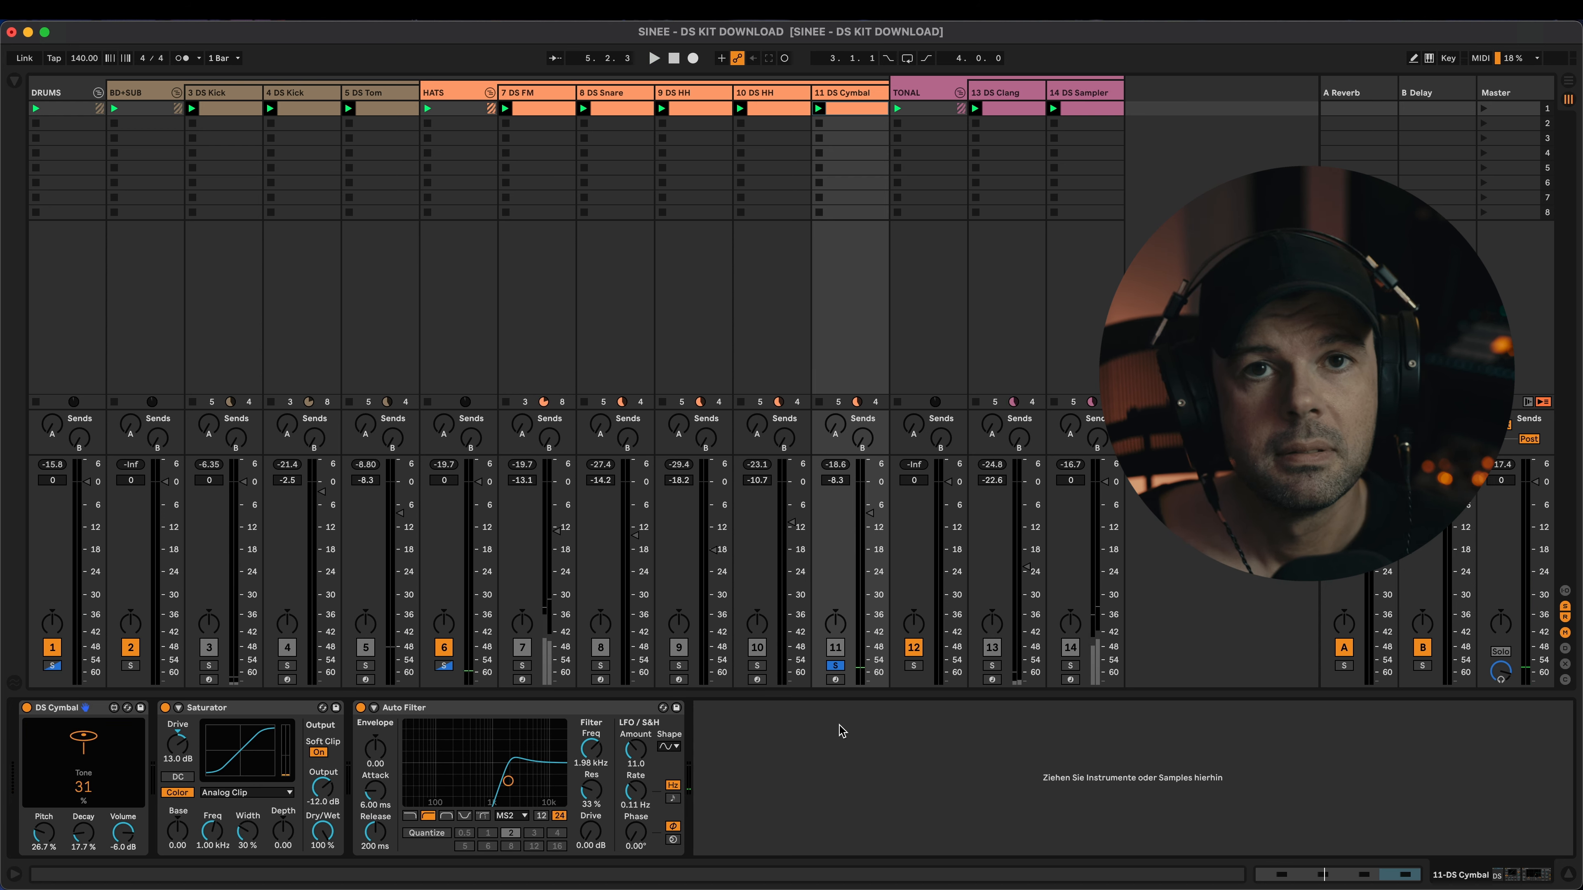
Step: Solo the TONAL group and show the device chain of the 13 DS Clang track
key("Right")
key("Right")
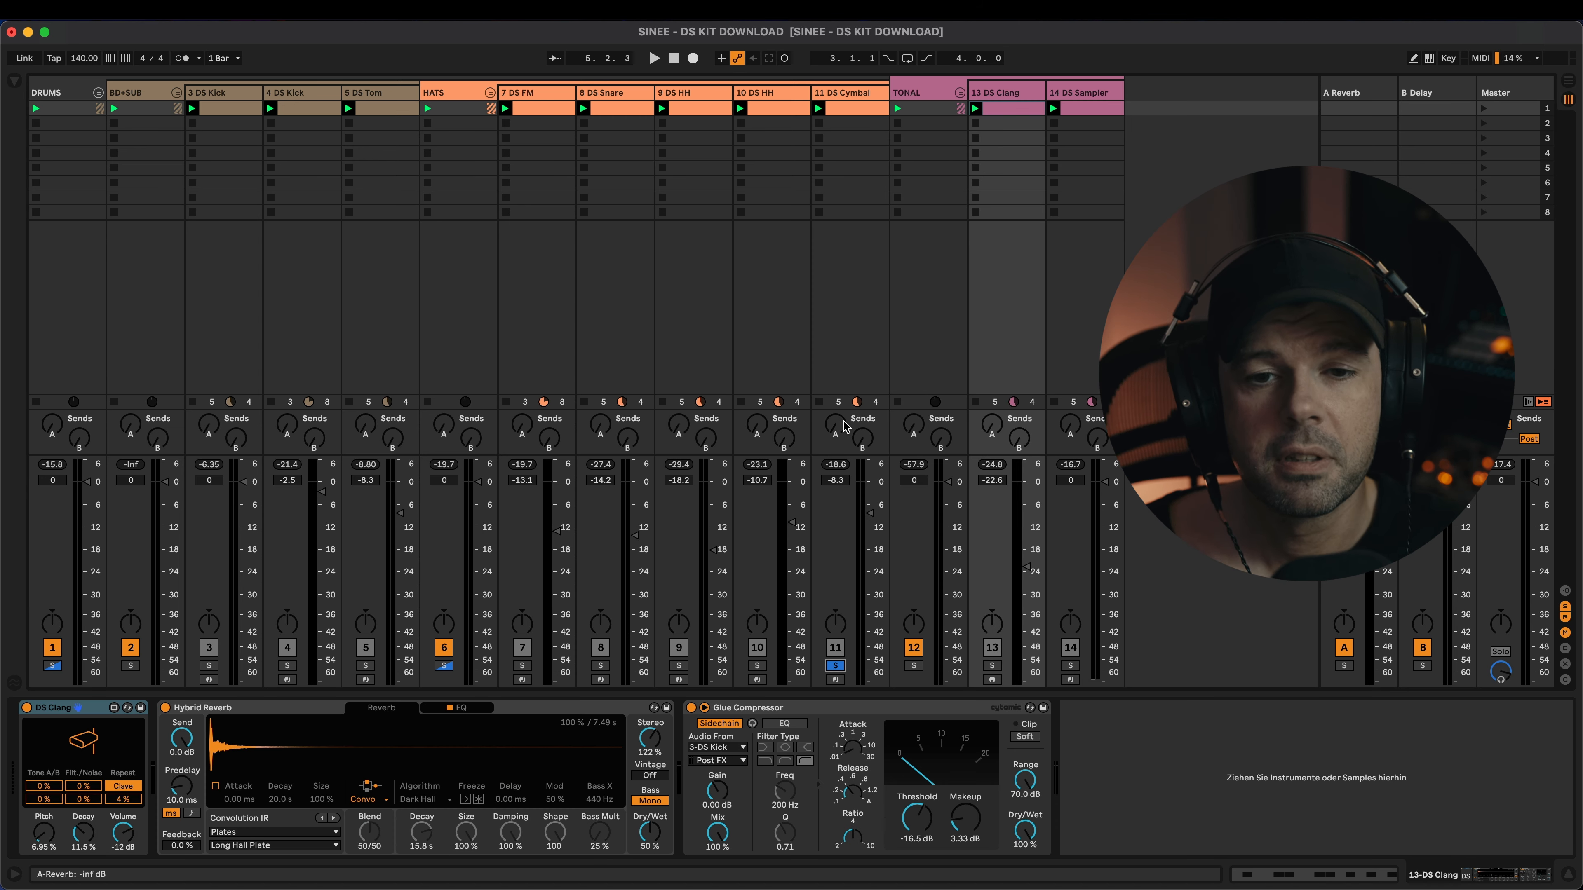
left_click(915, 666)
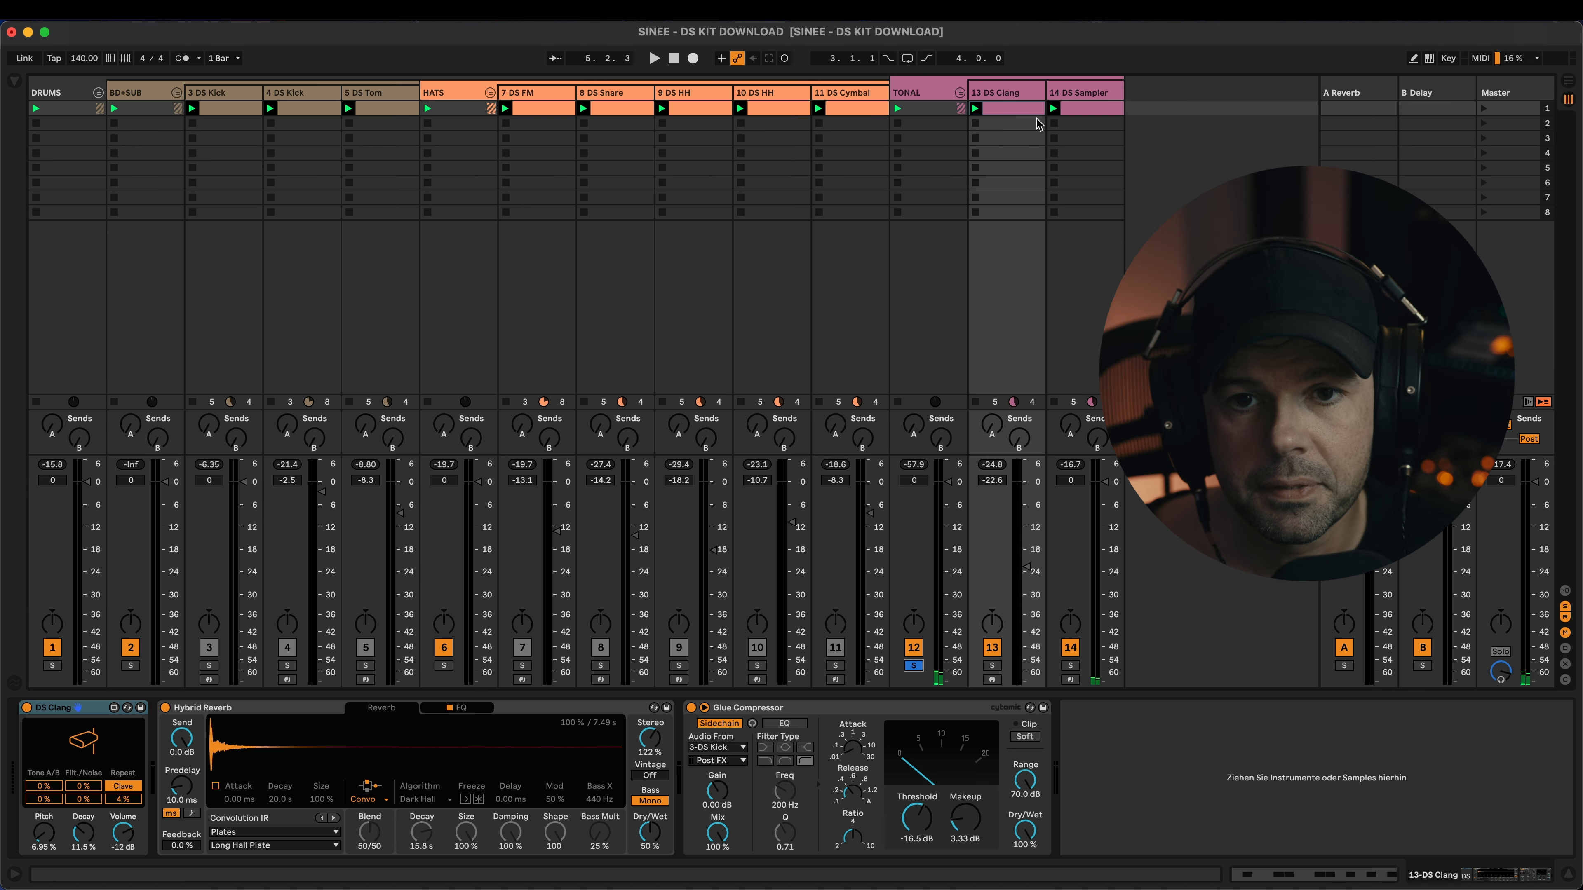
left_click(998, 92)
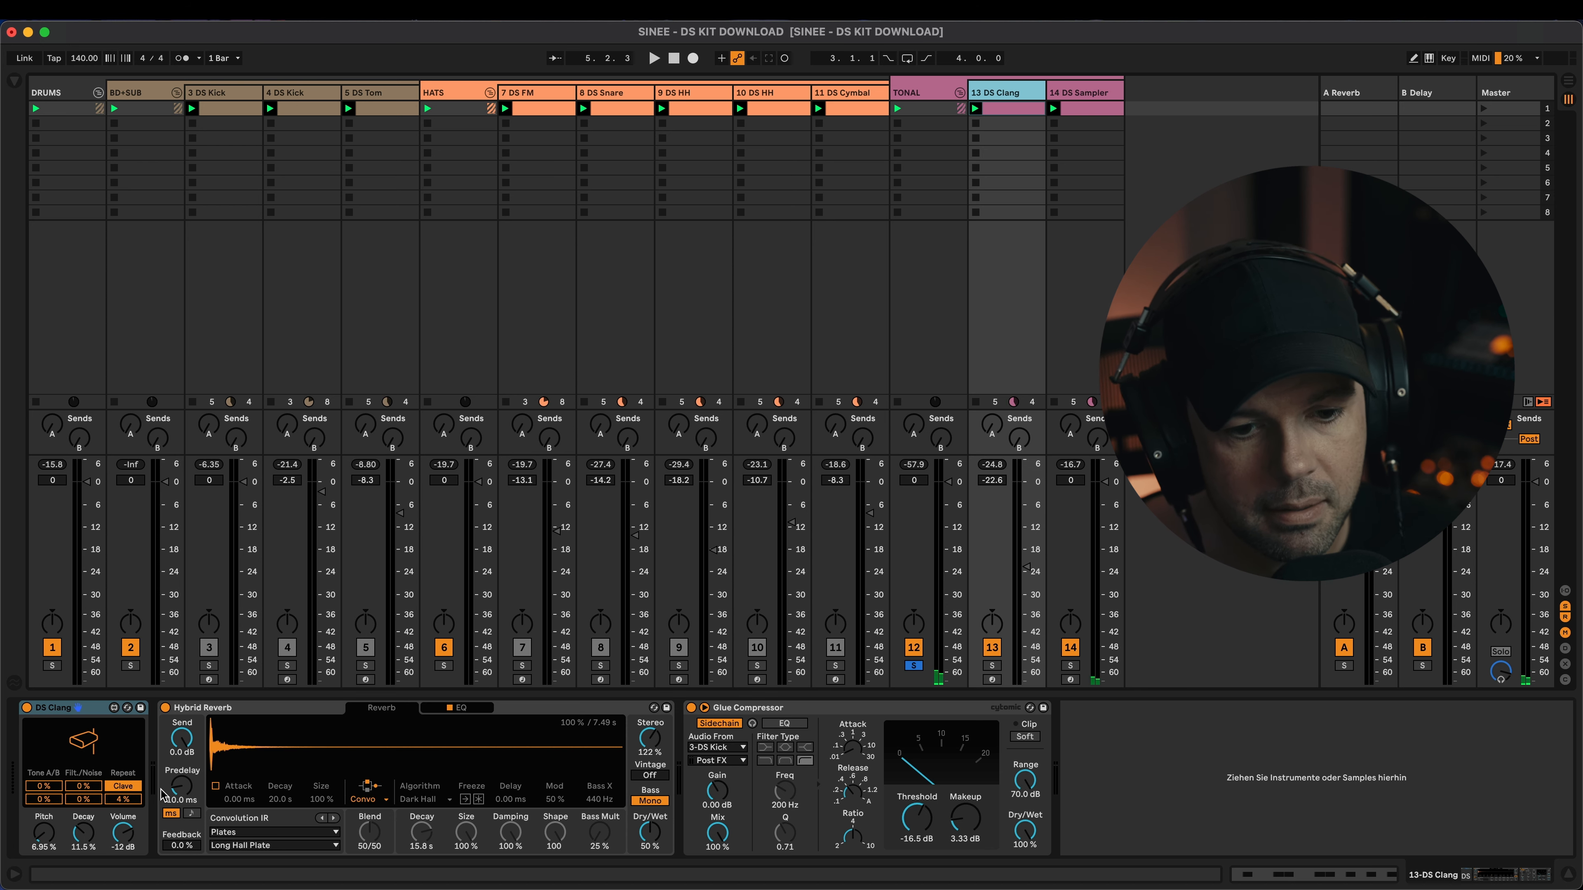
Step: Switch off the Glue Compressor and Hybrid Reverb on 13 DS Clang and play the track soloed
left_click(691, 709)
left_click(166, 708)
left_click(992, 666)
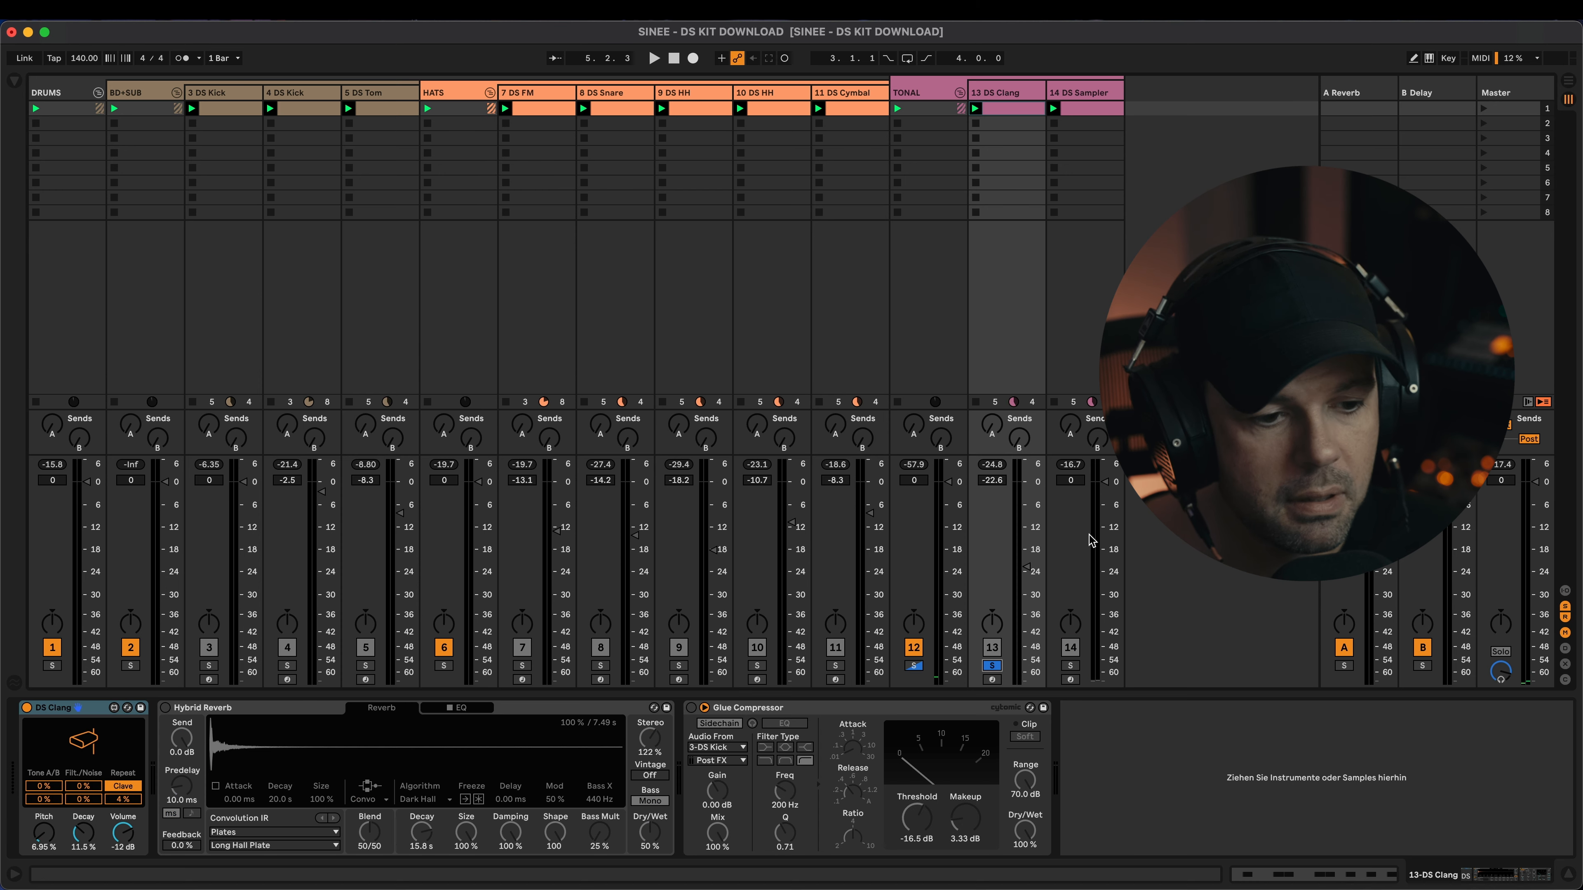
key("space")
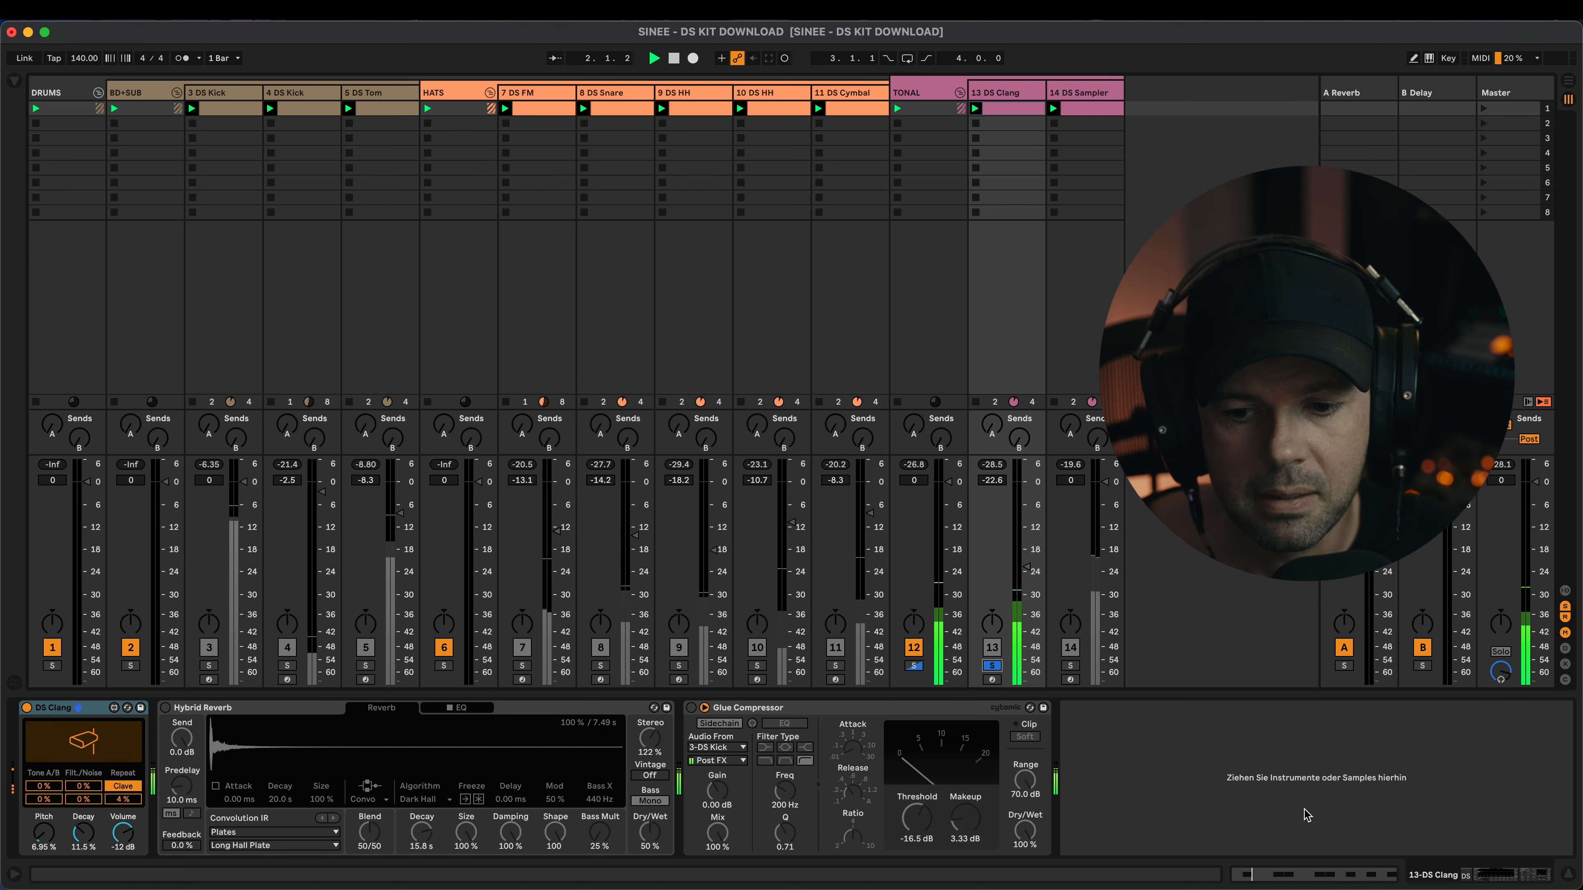
Step: Examine the DS Clang clip's notes and switch the Hybrid Reverb and Glue Compressor back on during playback
key("shift+Tab")
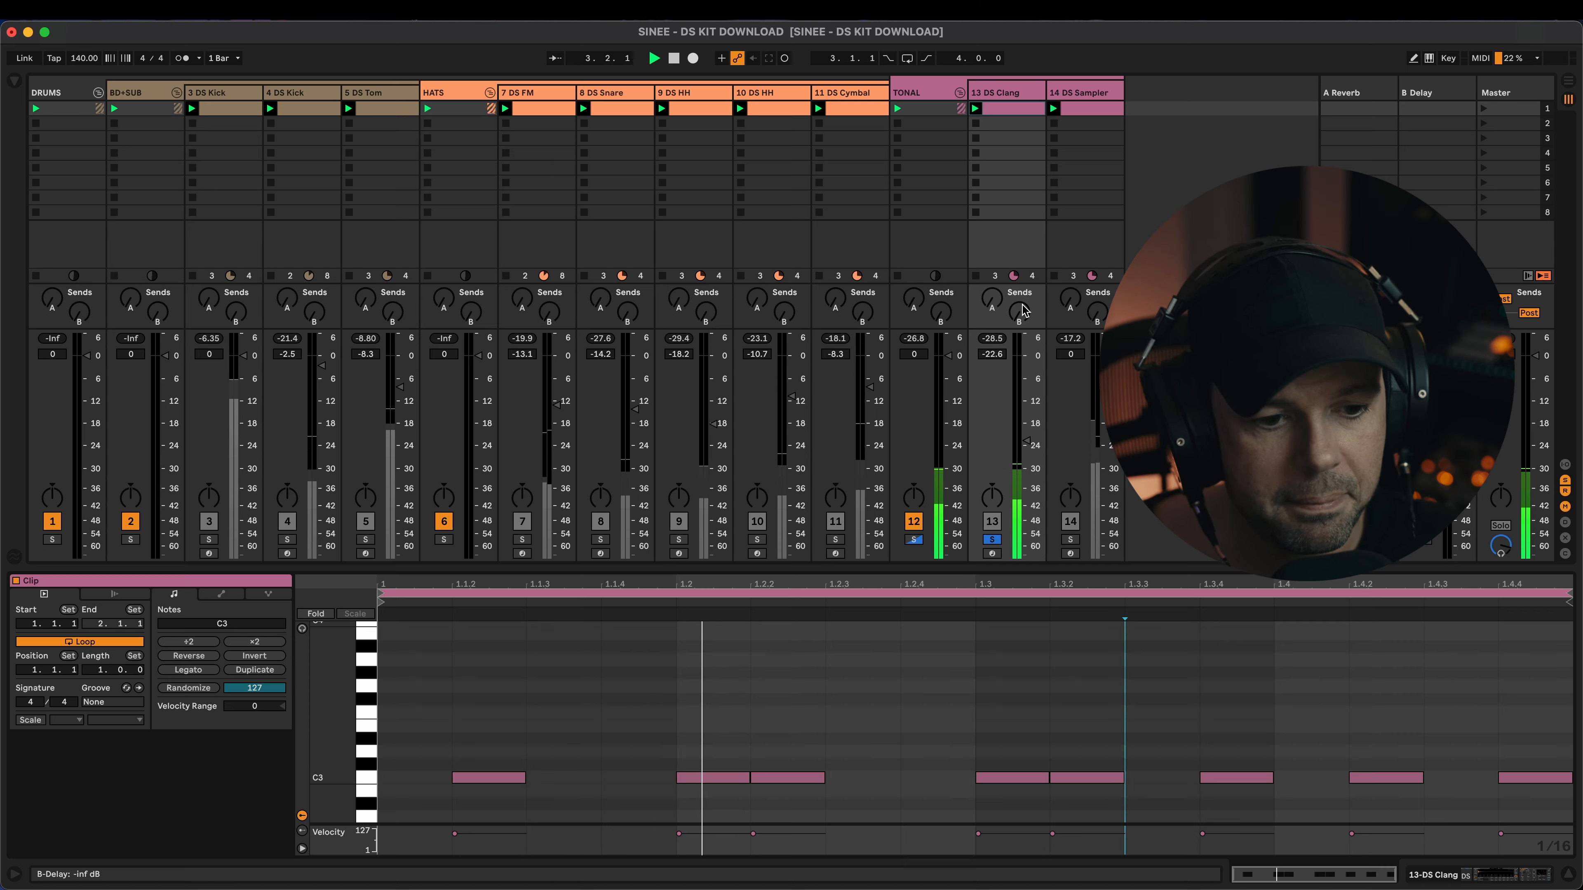
key("shift+Tab")
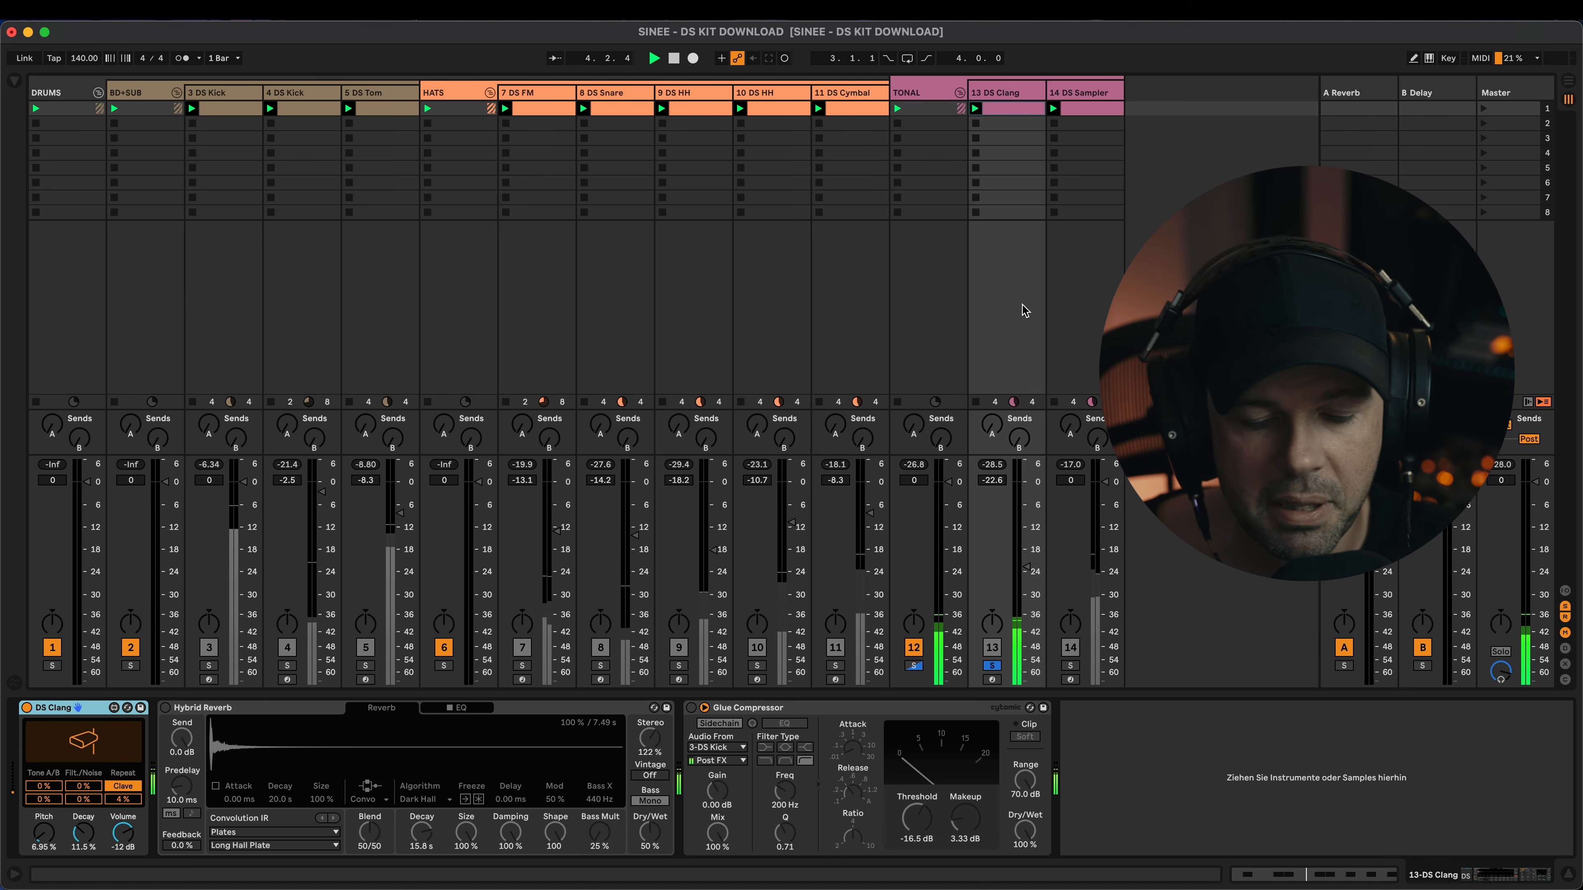
left_click(165, 709)
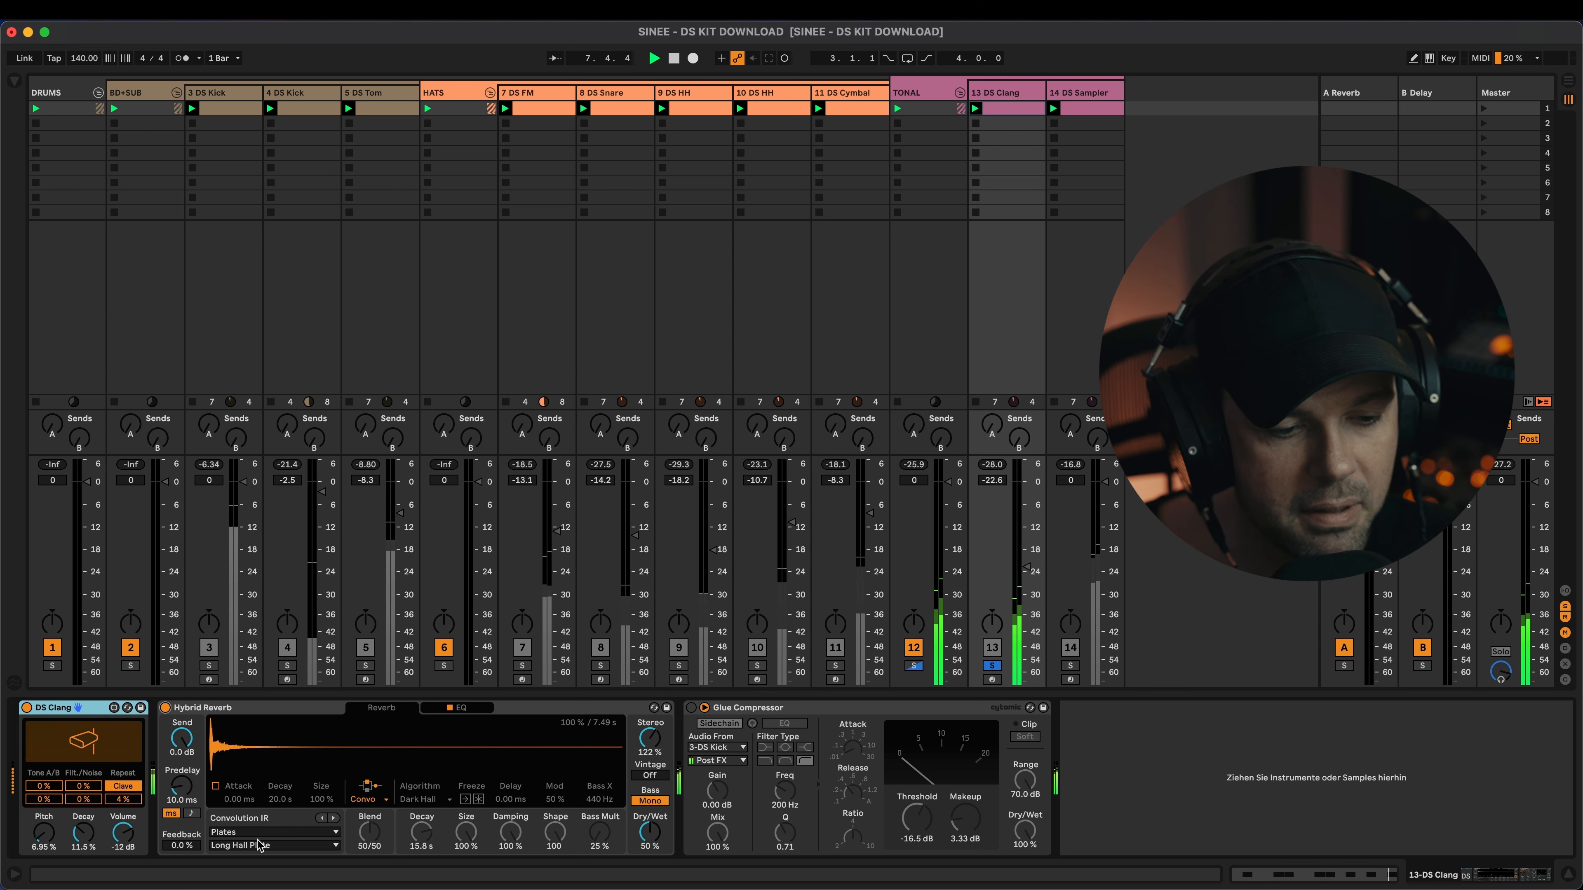
left_click(691, 708)
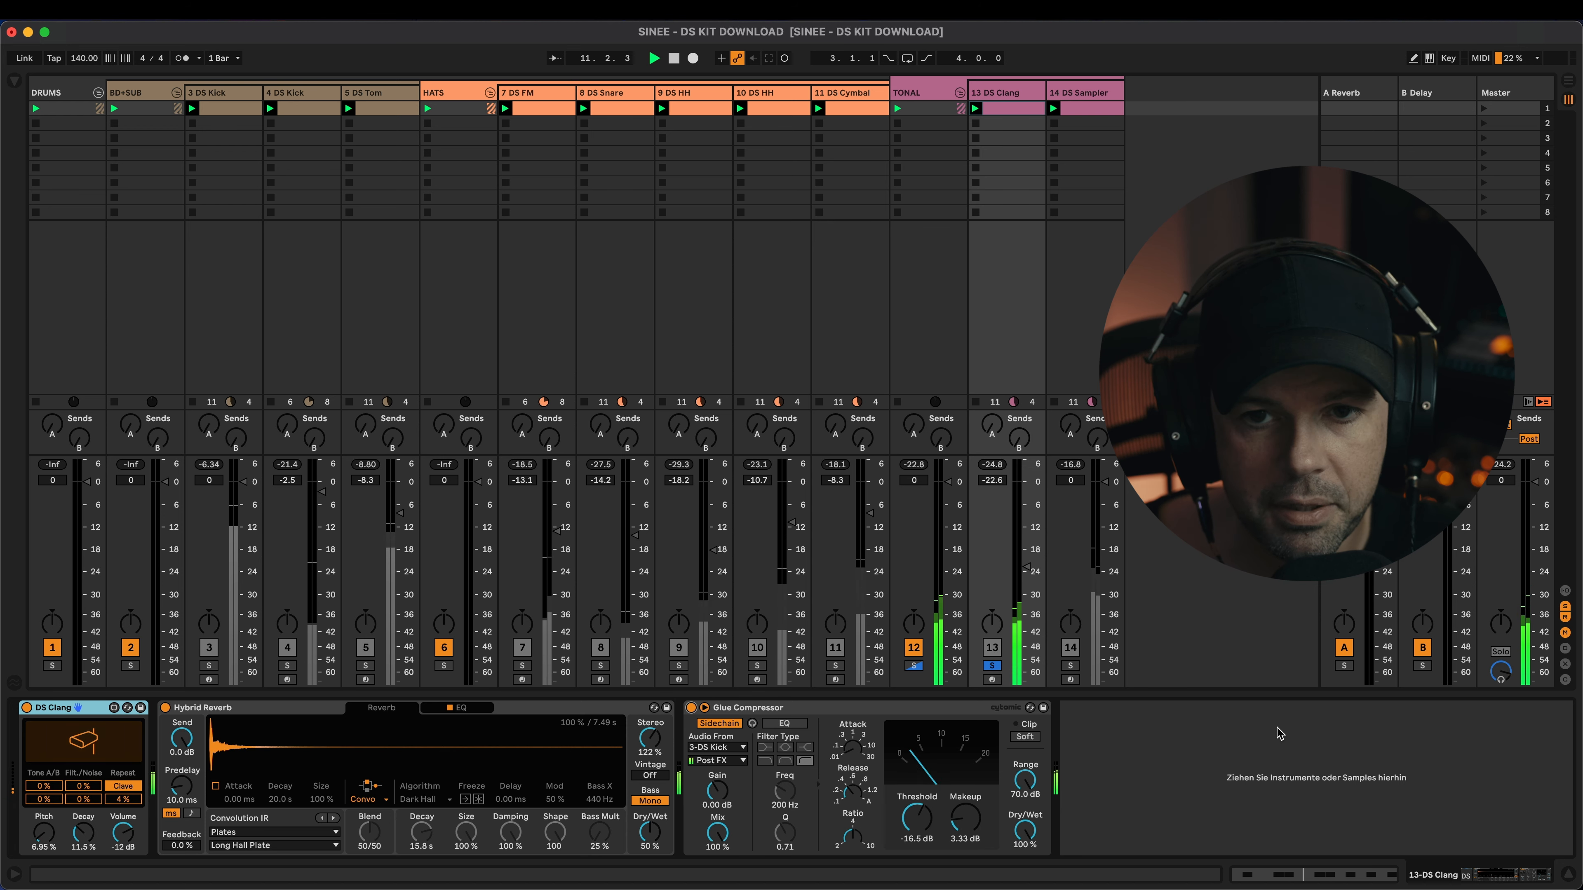
Step: Solo the 14 DS Sampler track and examine its device chain, including the Hybrid Reverb's reverb settings and the Echo
left_click(1070, 666)
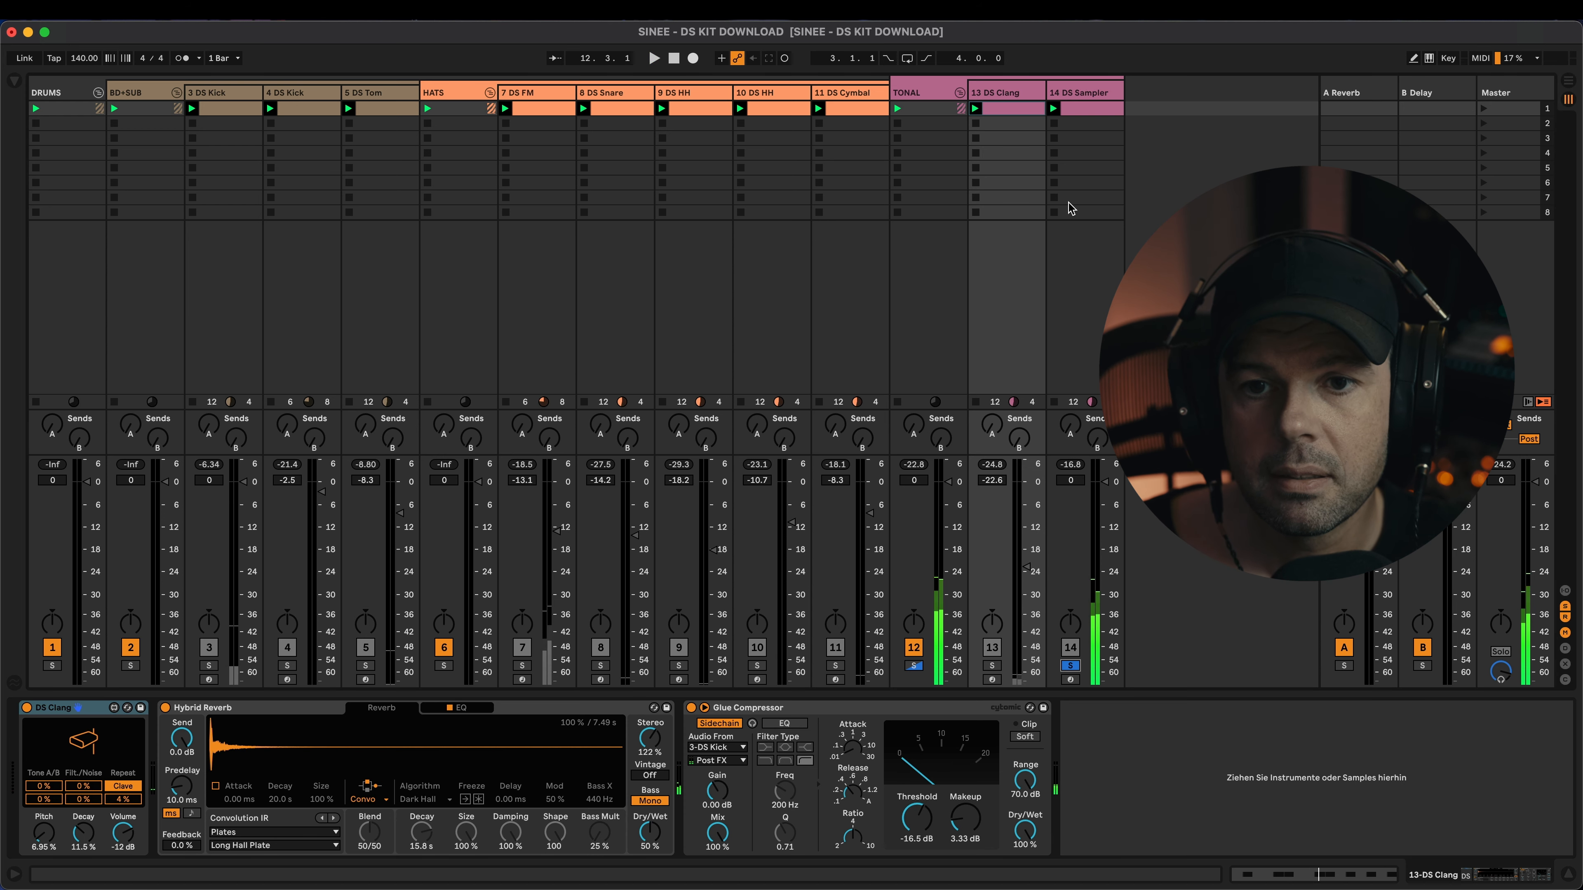
left_click(1089, 89)
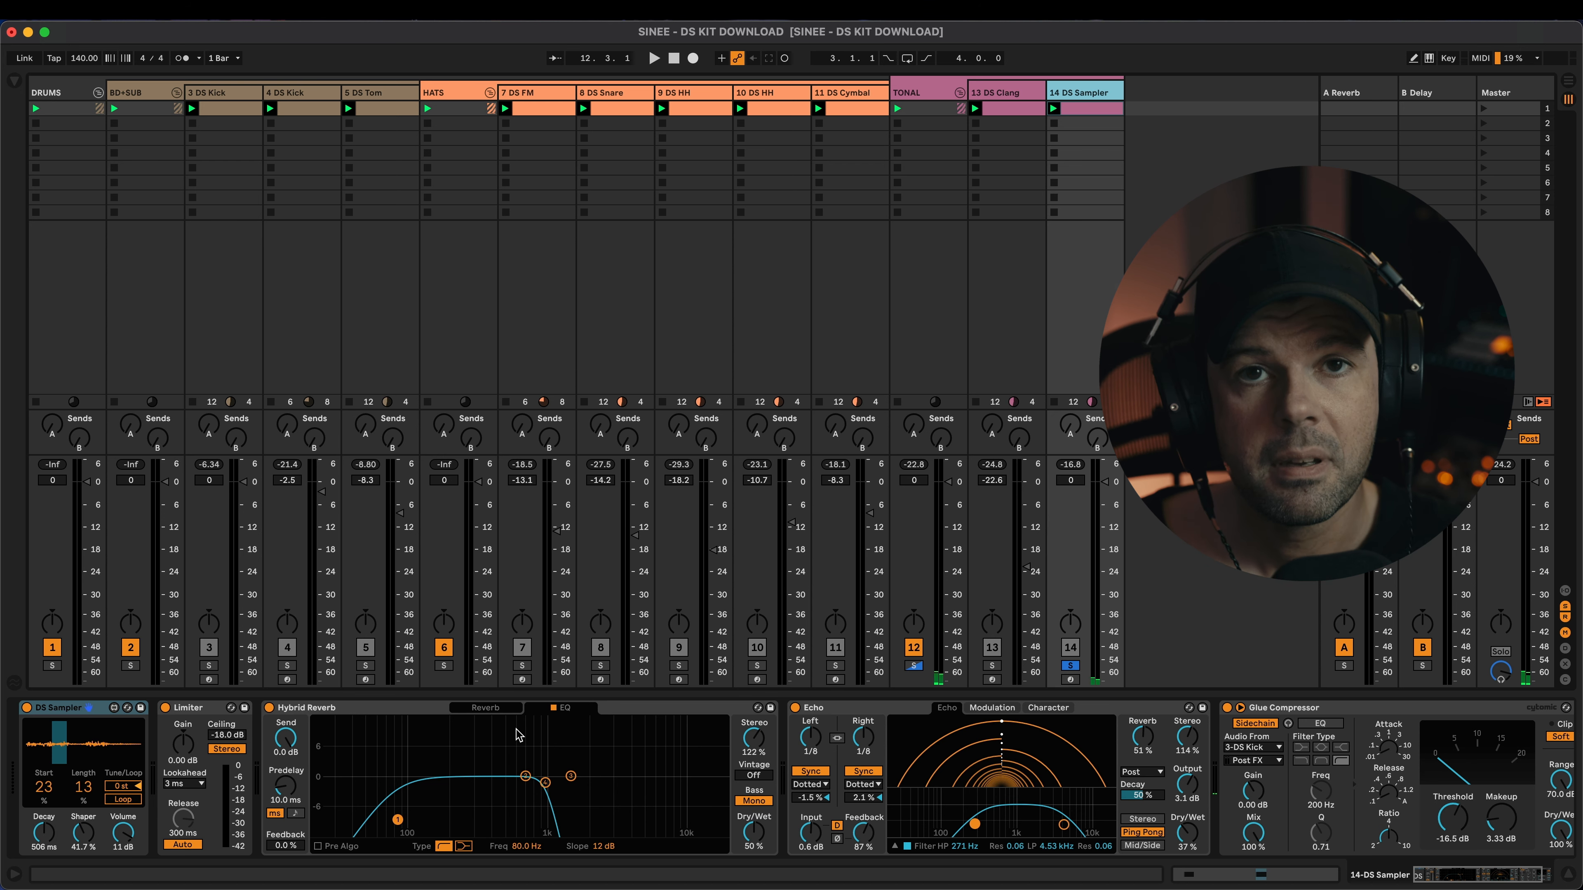
left_click(505, 712)
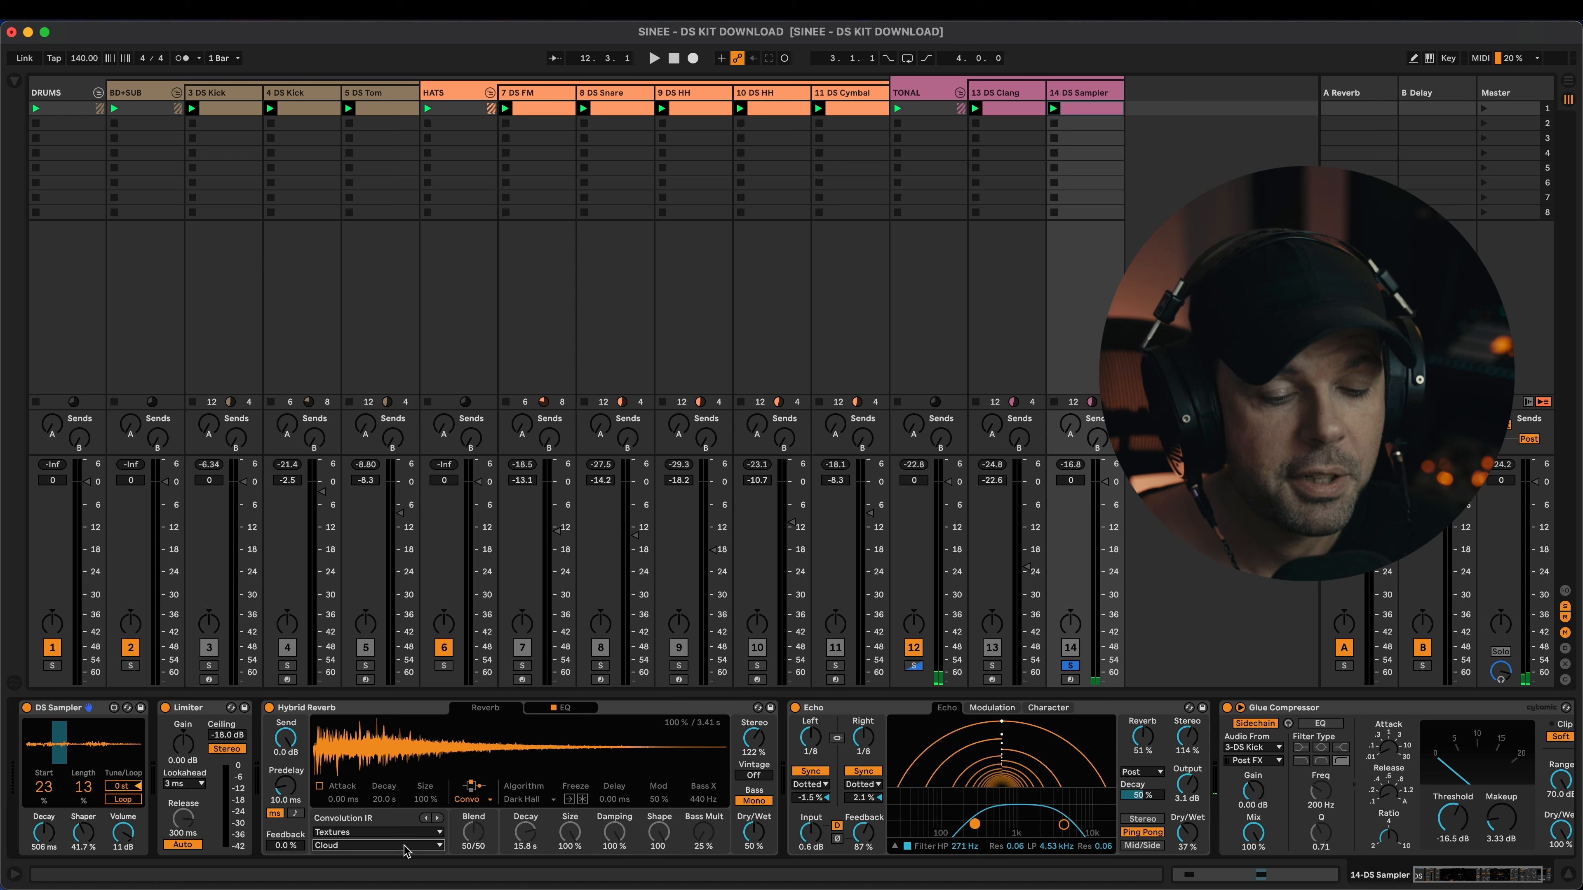
left_click(876, 711)
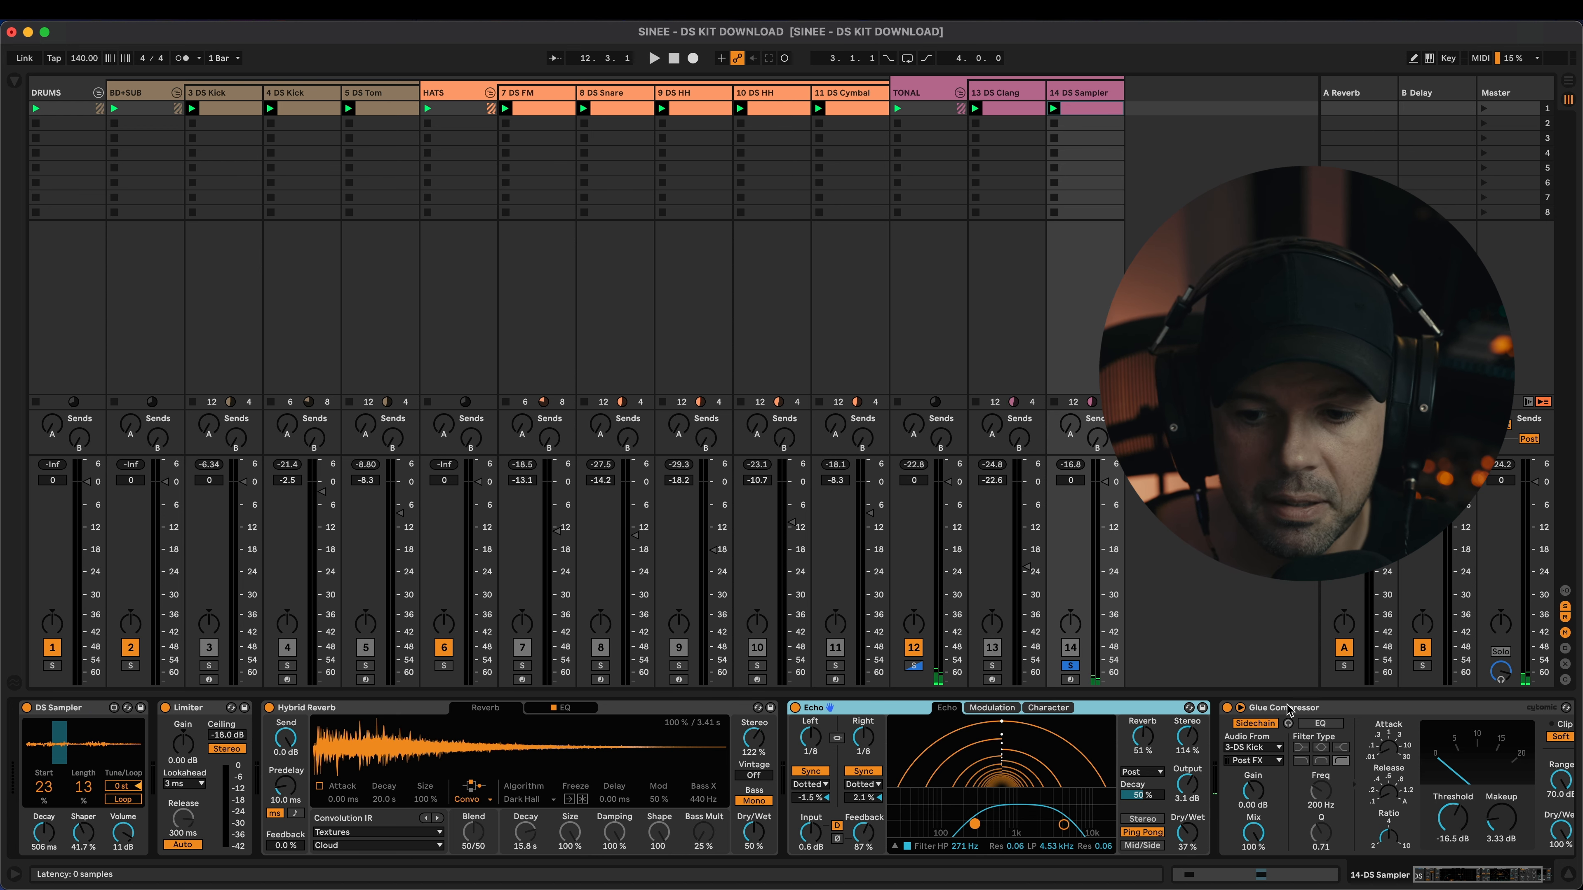
scroll(1290, 710, "right", 3)
scroll(1186, 774, "left", 3)
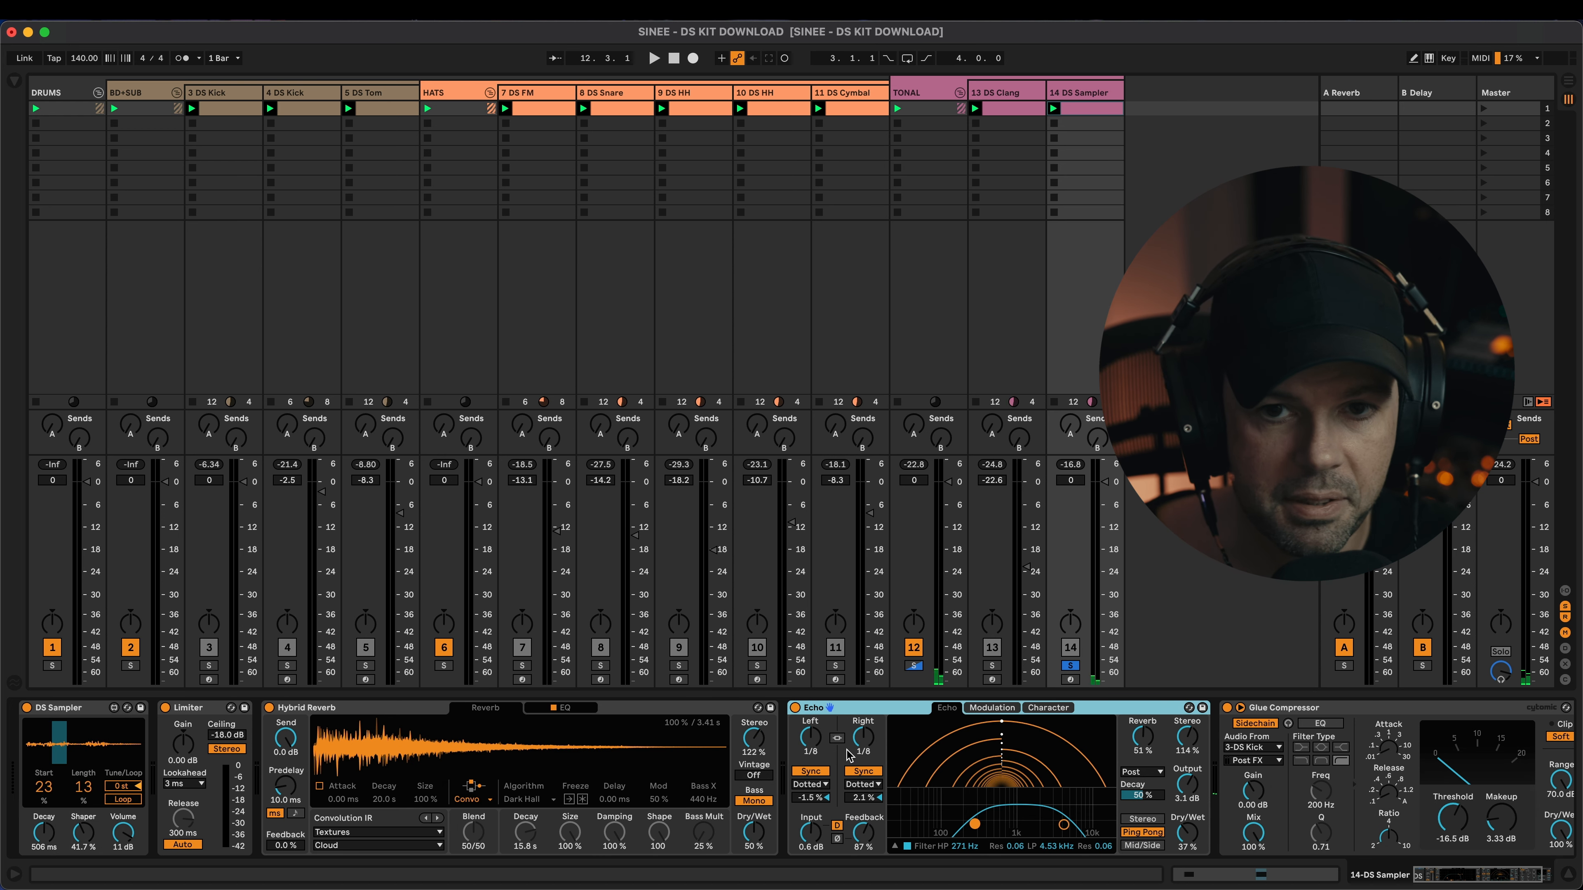
Step: Play the soloed TONAL group while examining its sidechained Glue Compressor
left_click(914, 666)
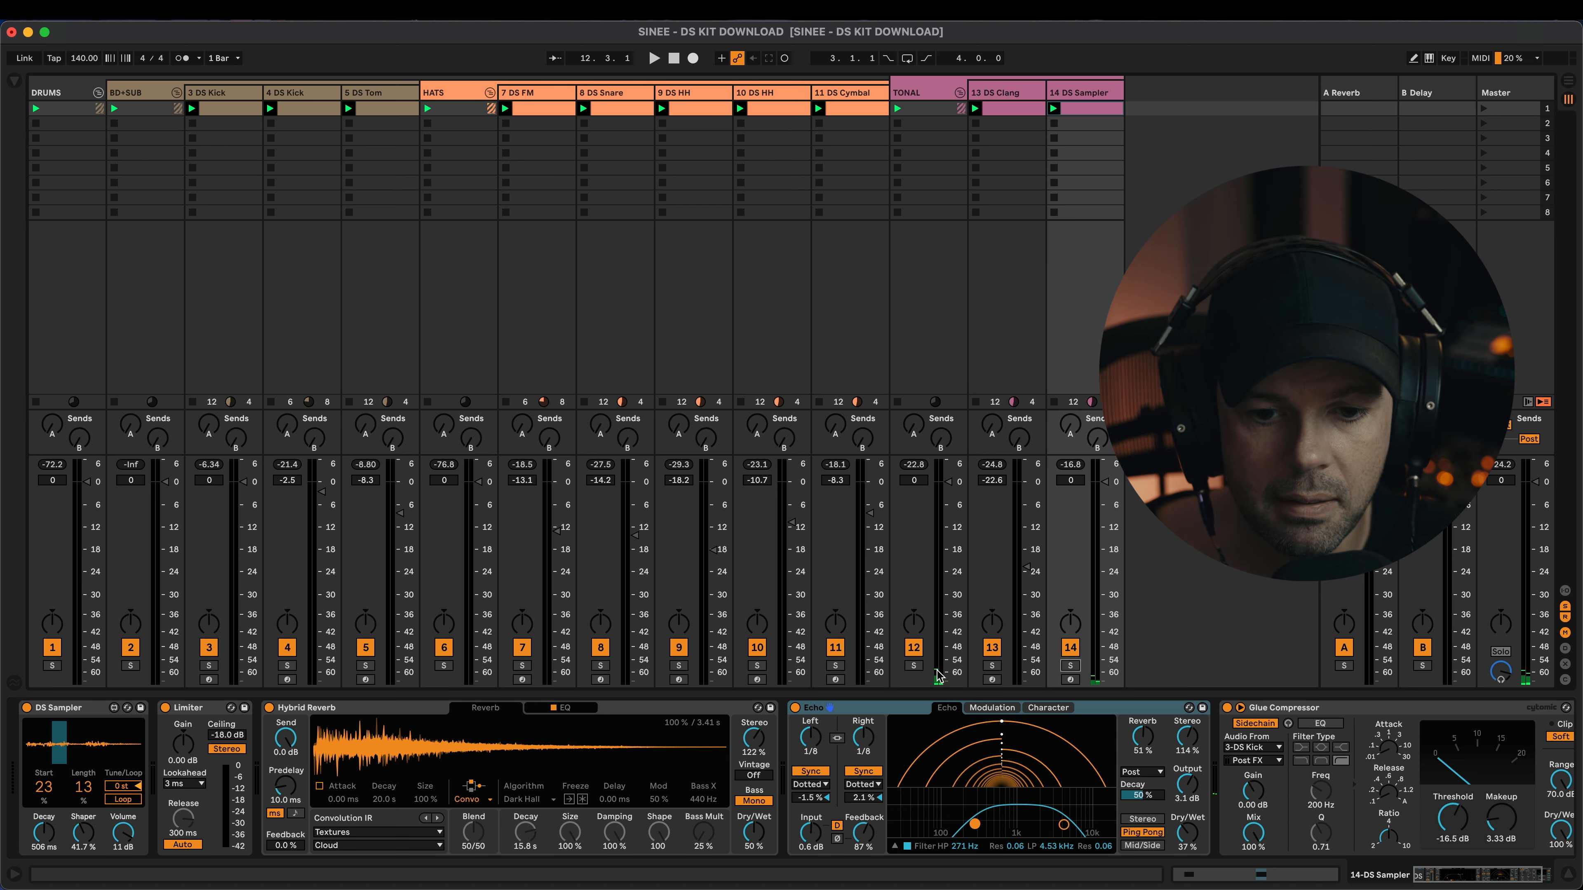
left_click(928, 94)
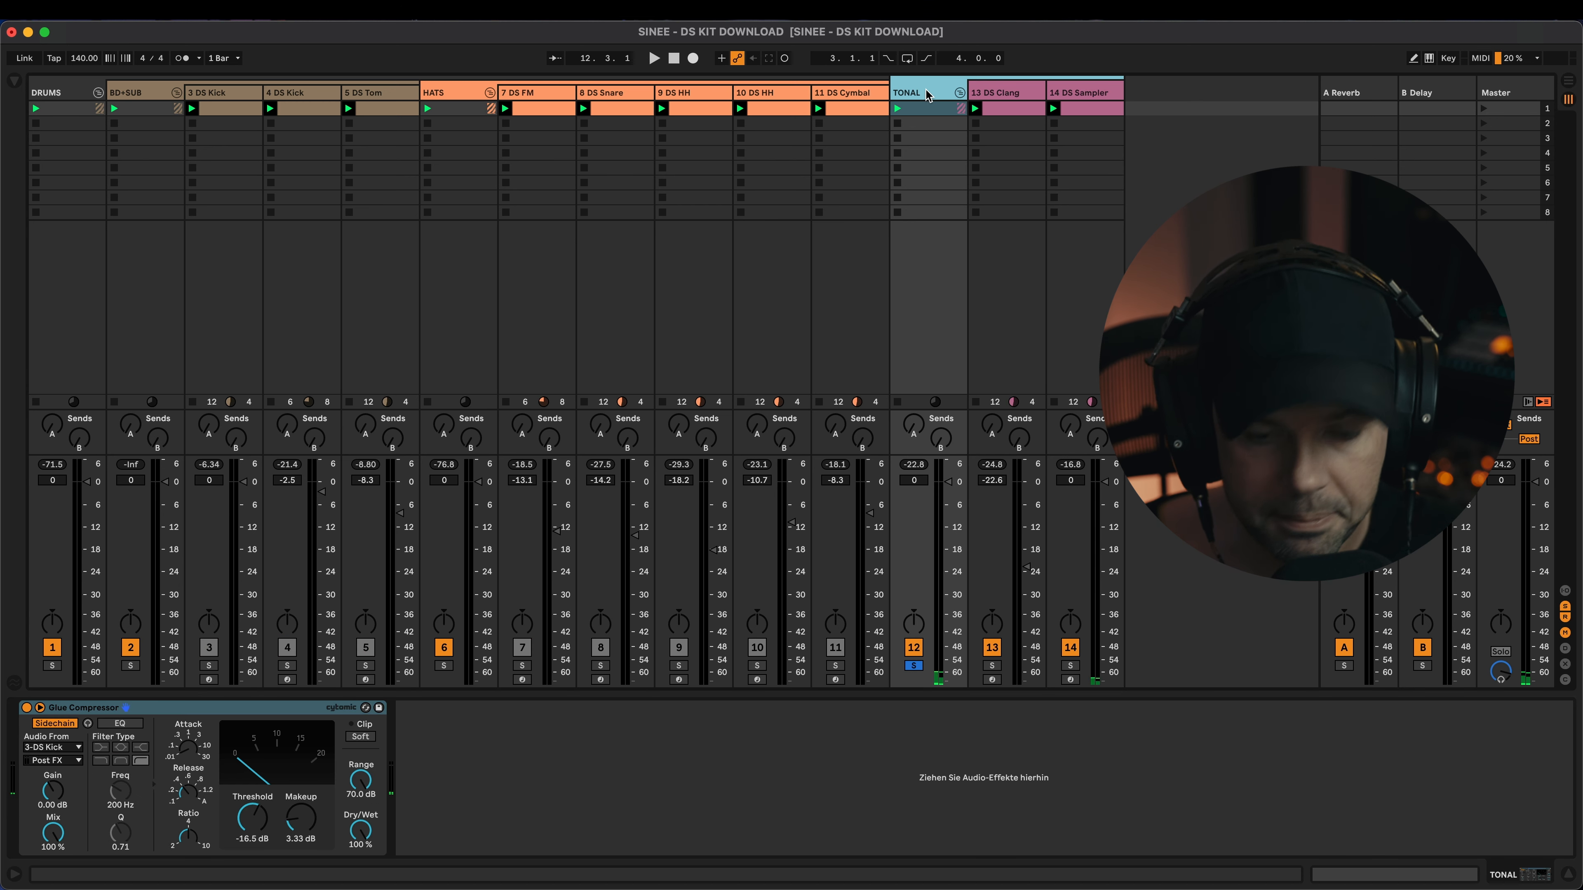
key("space")
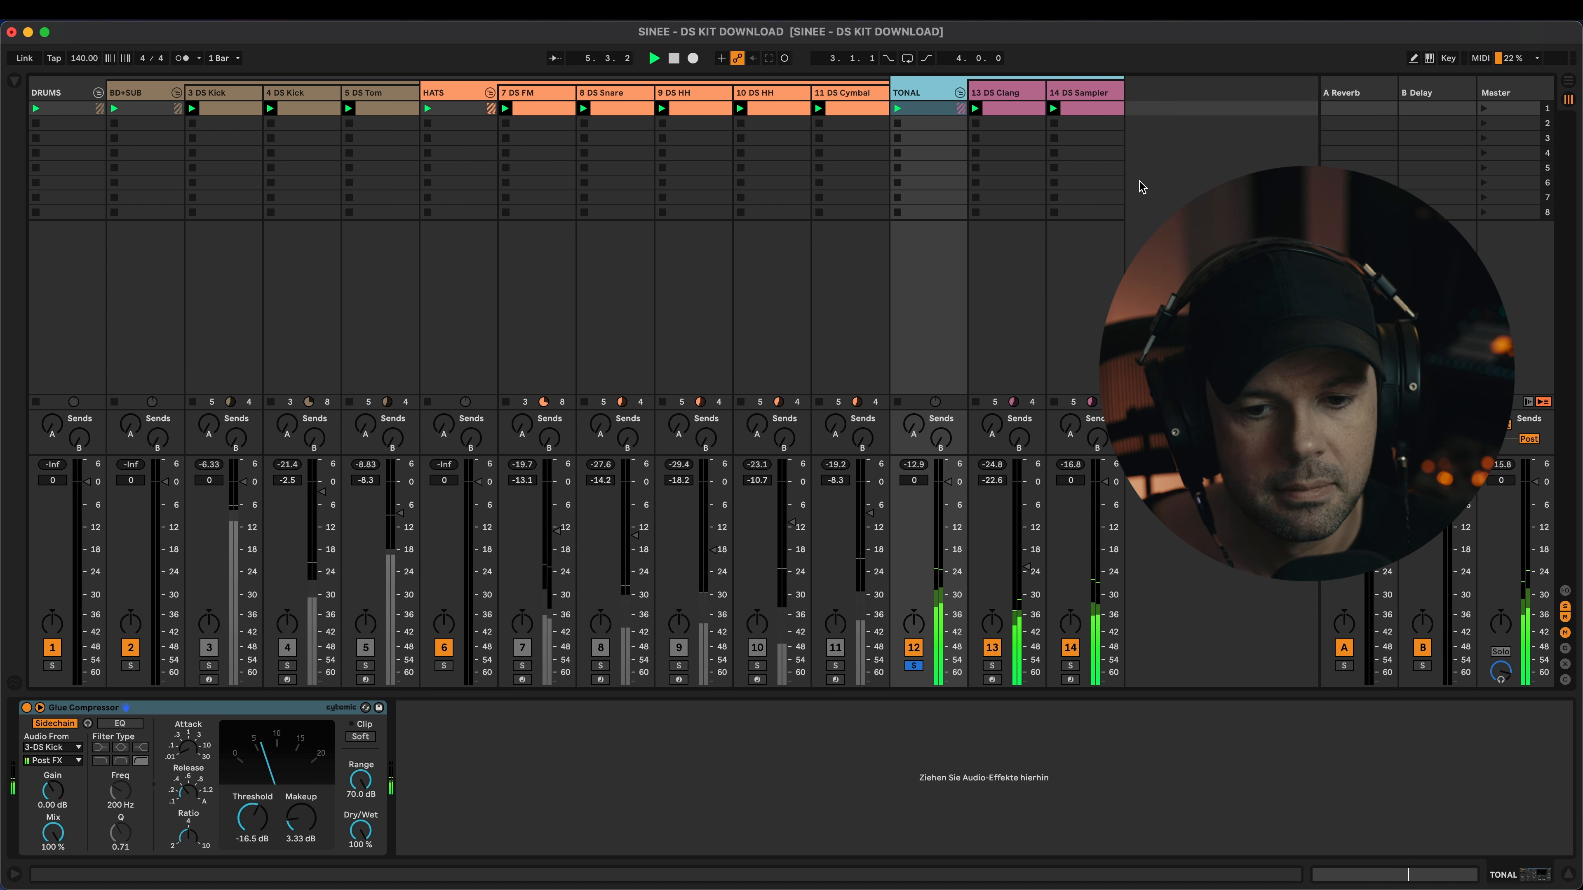
Step: Stop playback and examine the Drum Buss settings on the DRUMS group
left_click(61, 92)
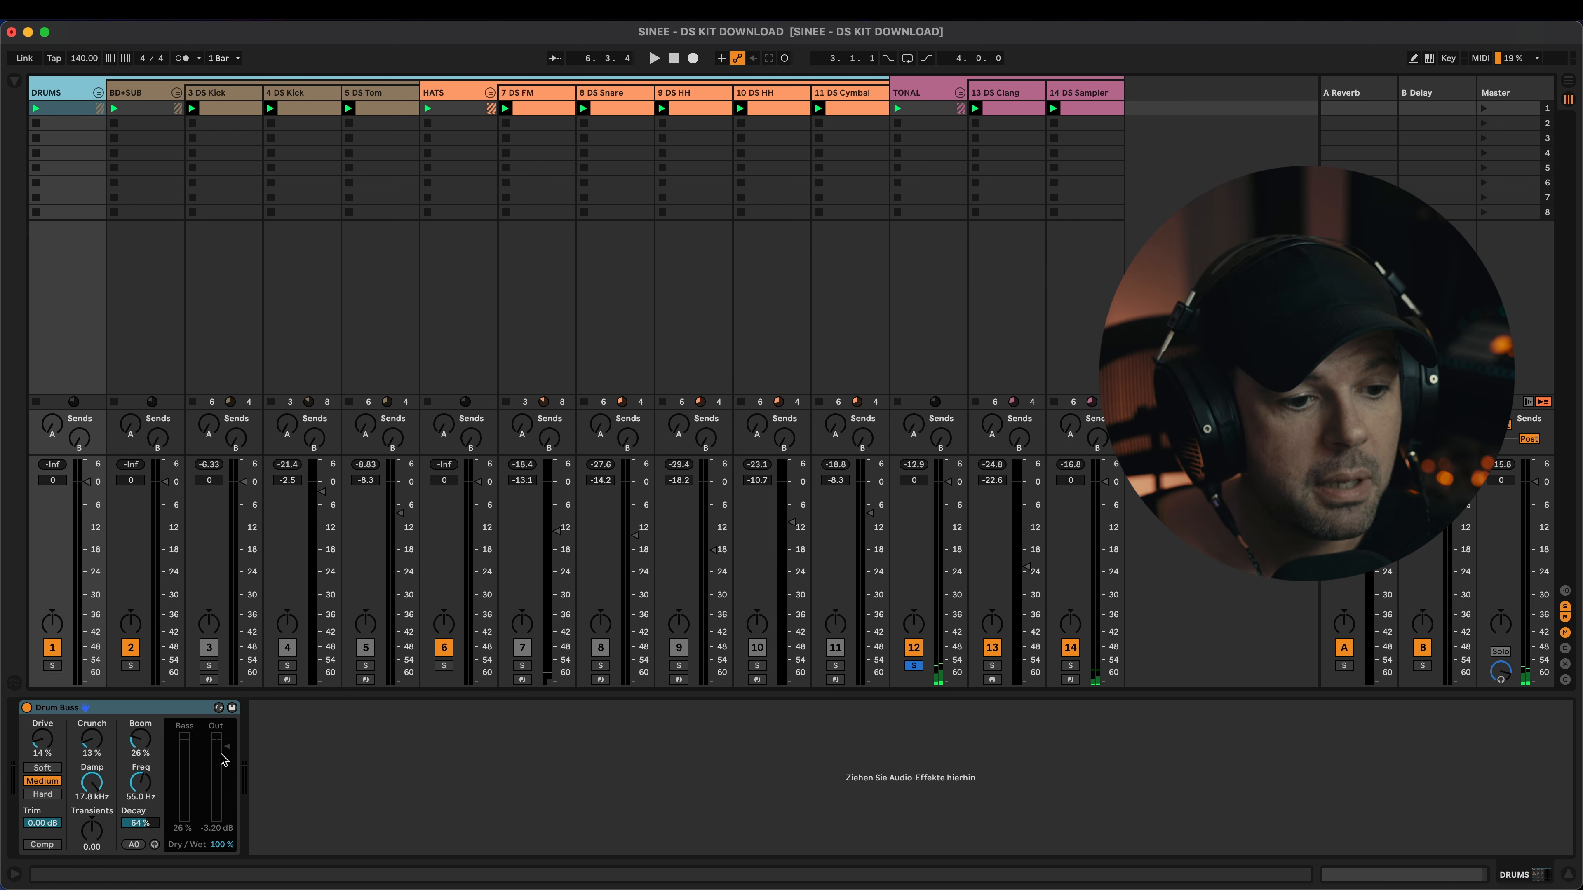
left_click(164, 713)
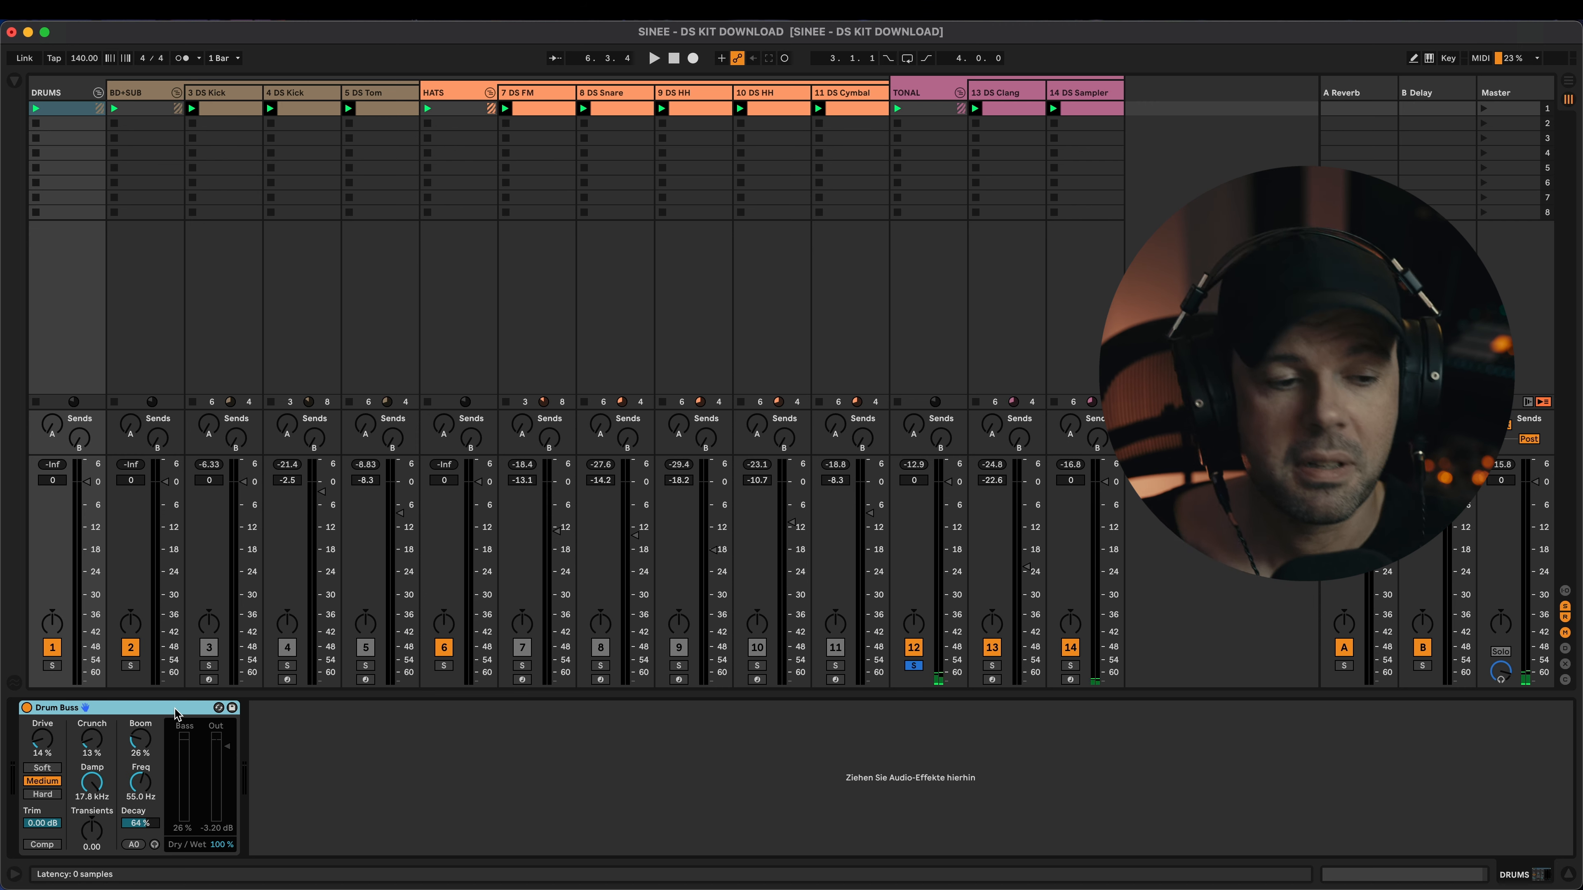
left_click(85, 140)
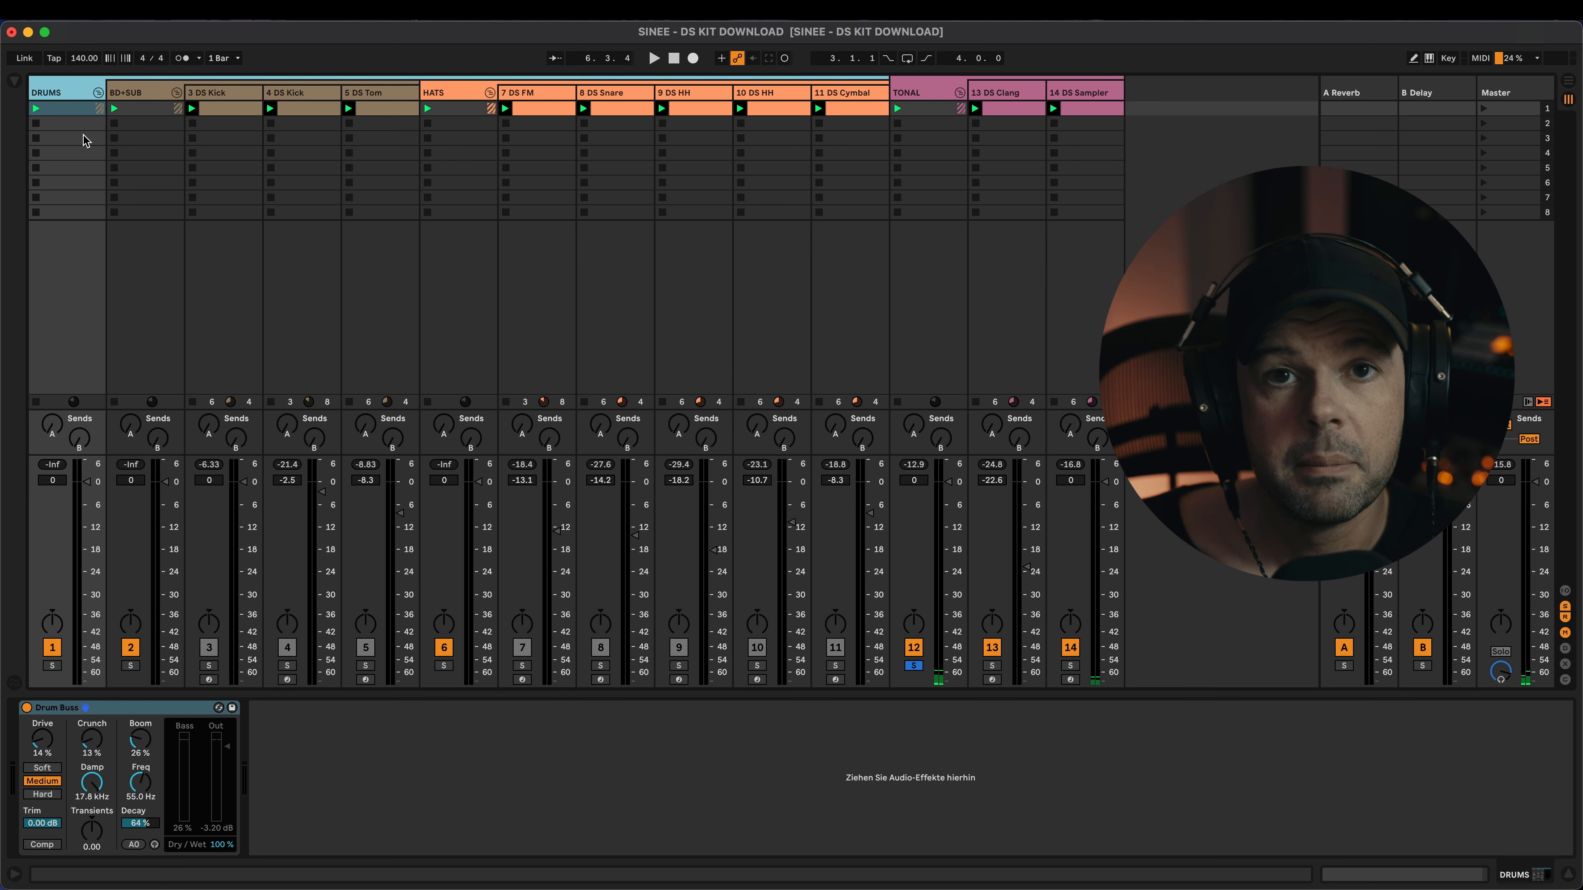
Step: Show the Master track's EQ Eight curve in the enlarged display and play the full mix without solo
left_click(1508, 94)
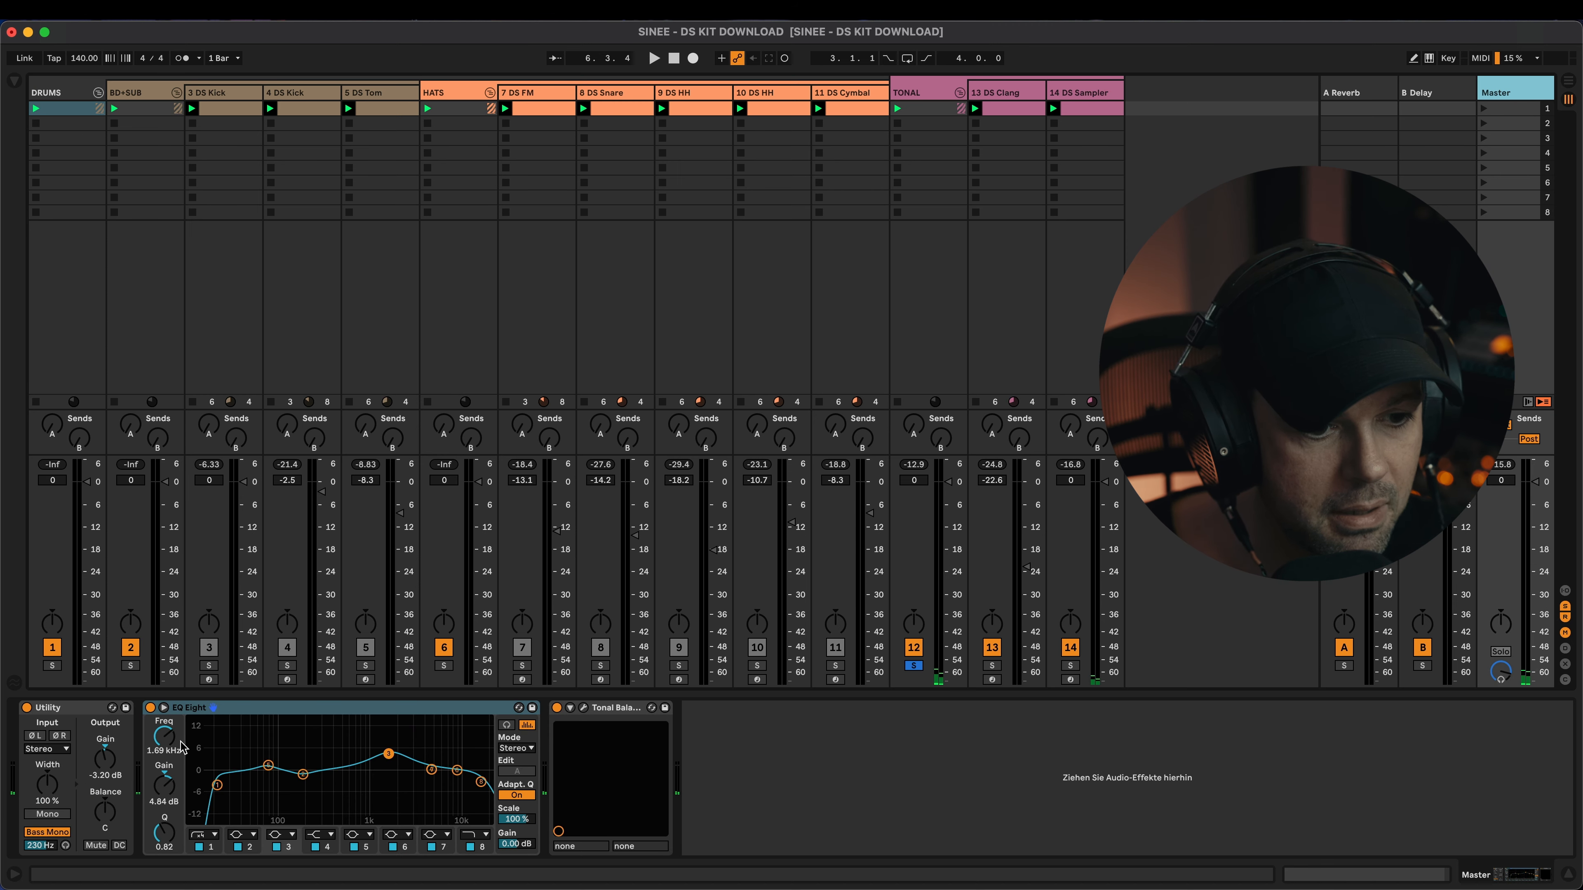
left_click(163, 707)
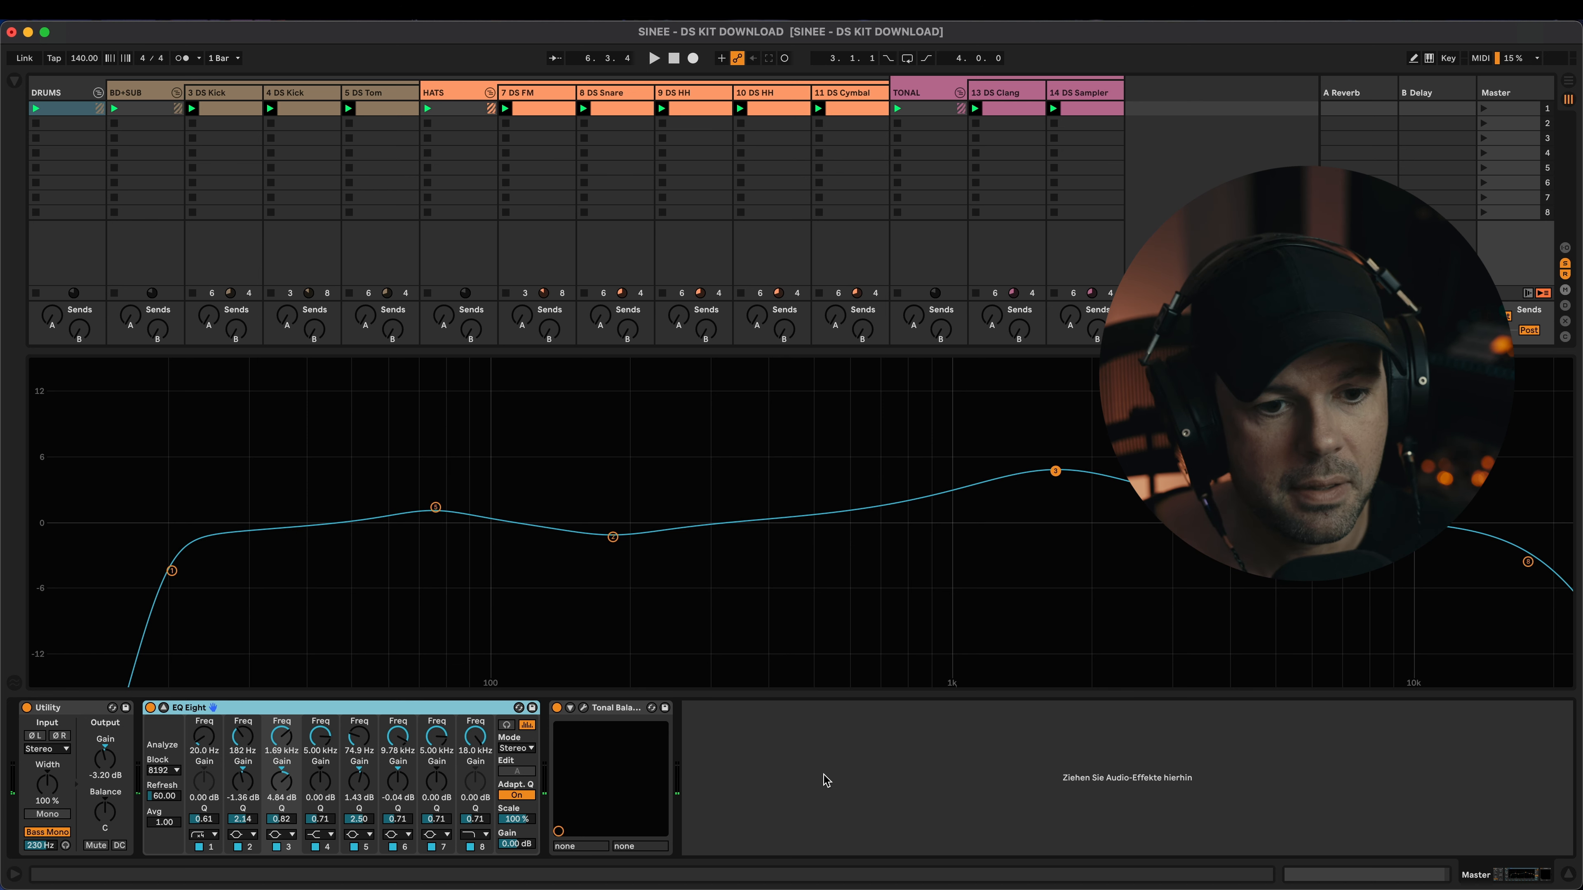
key("space")
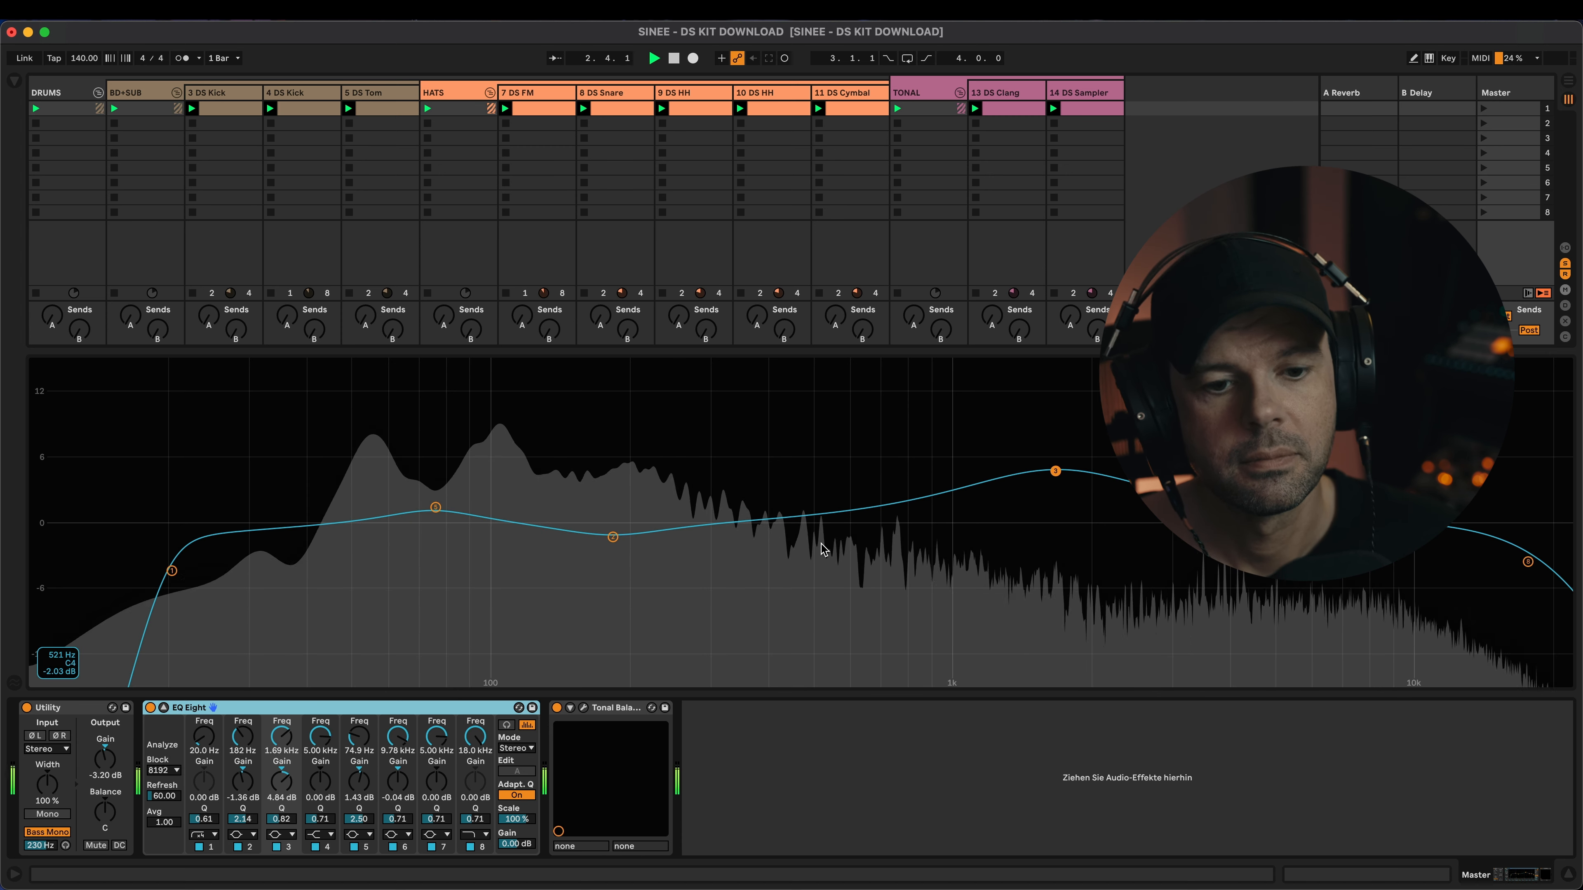
Step: Set the Master EQ Eight's band 3 to 1.87 kHz and 5.08 dB, and band 2 to 181 Hz, -1.67 dB and Q 3.00
mouse_move(1061, 472)
left_mouse_down()
mouse_move(1029, 499)
mouse_move(1098, 462)
mouse_move(1076, 468)
left_mouse_up()
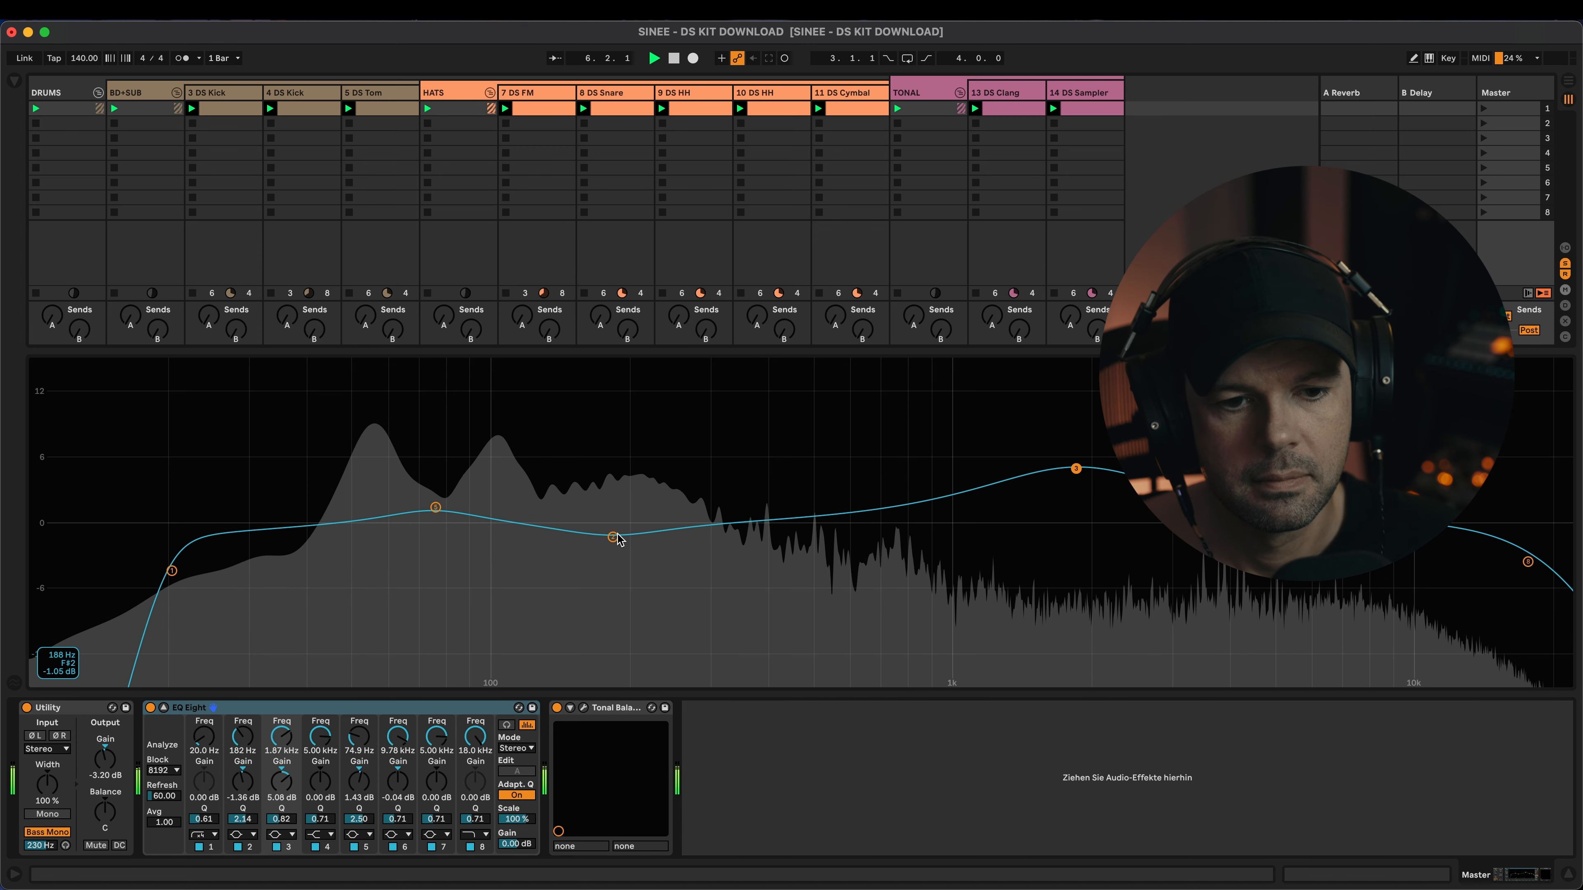
left_click_drag(619, 540, 612, 540)
scroll(615, 542, "up", 2)
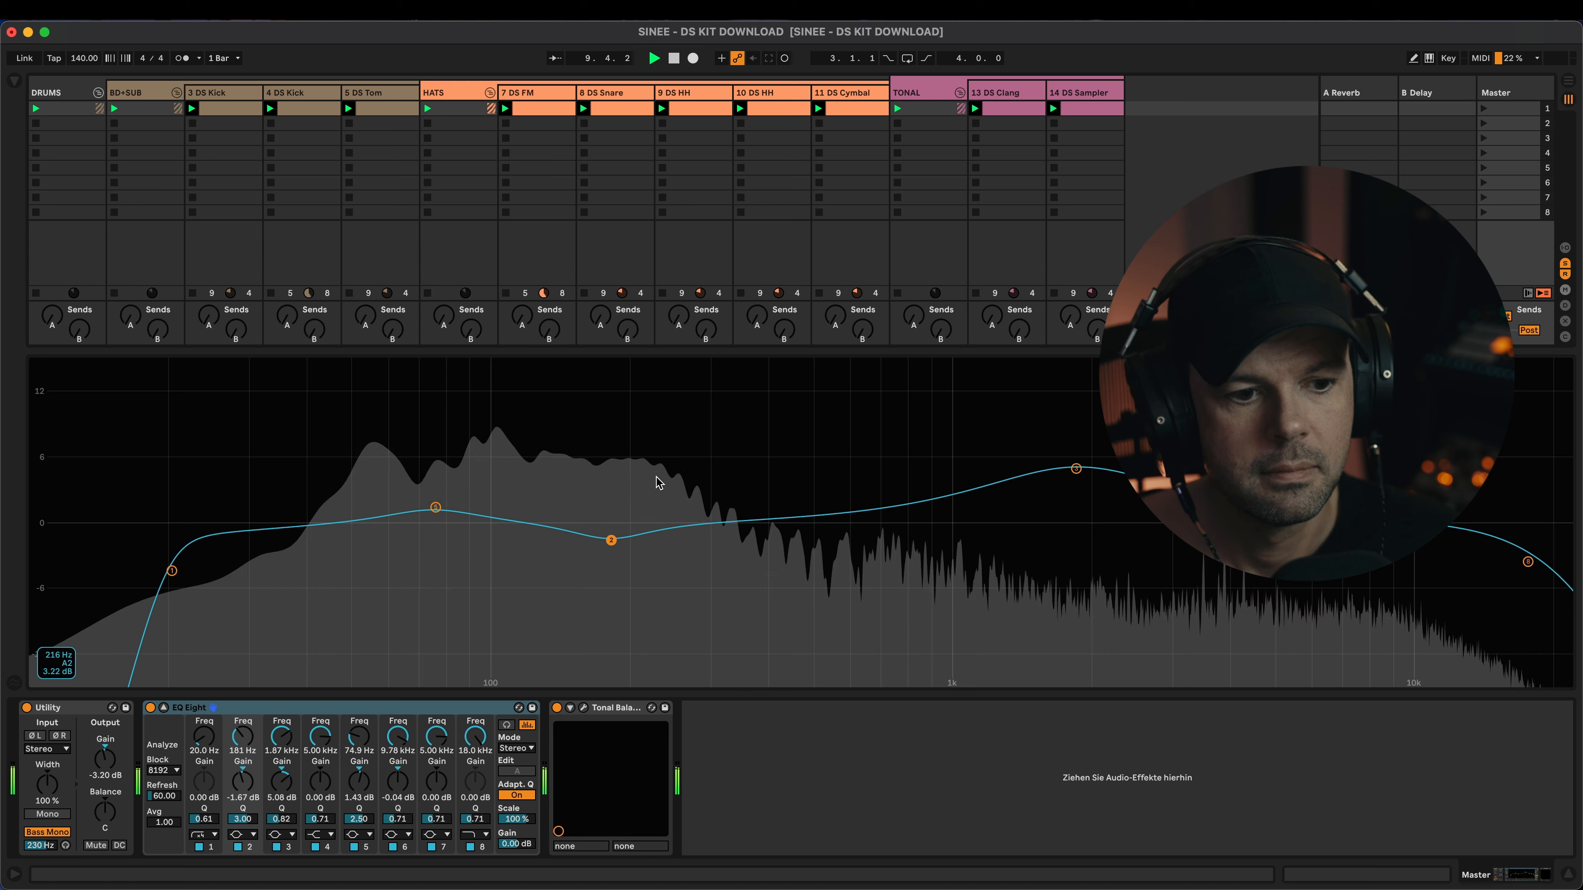
Step: Stop playback and switch the detail area from the Master device chain to the clip and scene settings
key("space")
key("shift+Tab")
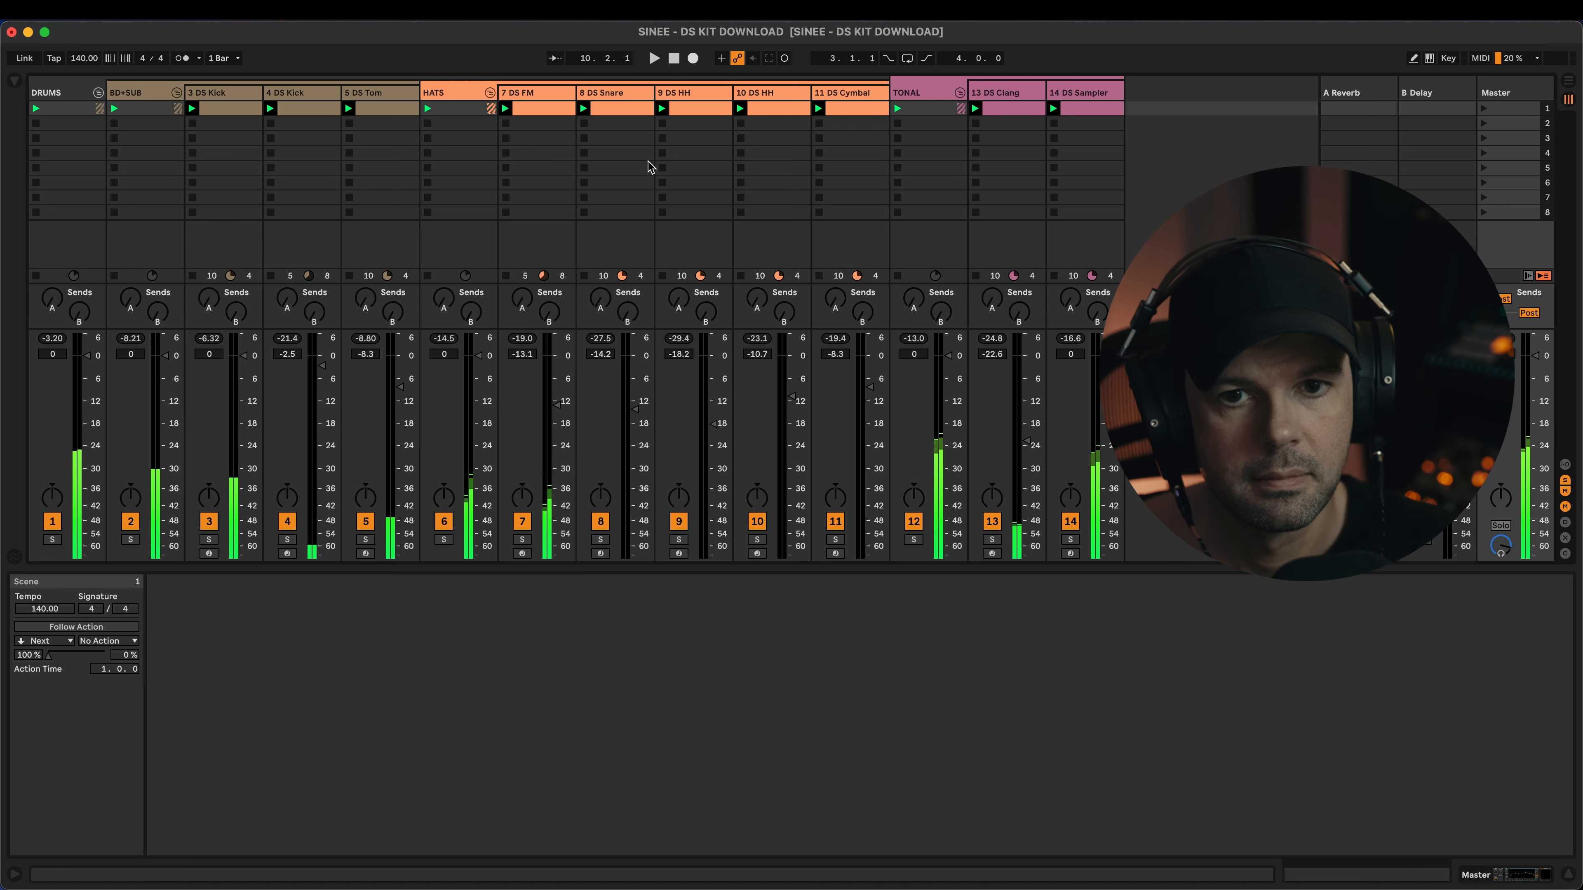